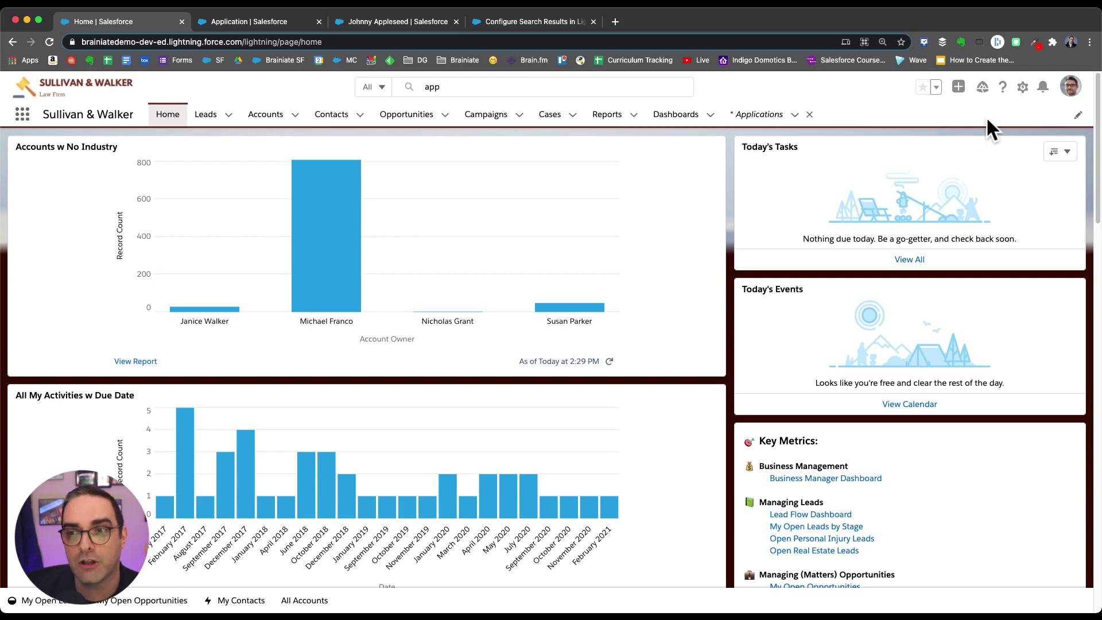
- Start logging a call with the subject "Call w candidate" and the comment "He's a great guy." in the enlarged form
{"action": "left_click", "coordinate": [959, 87]}
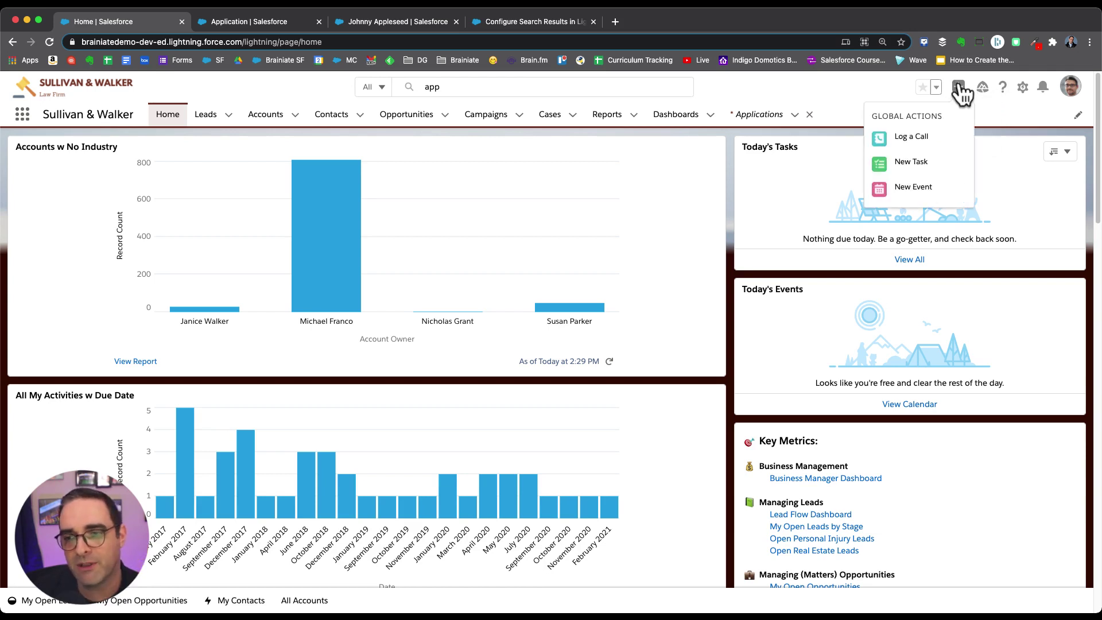
{"action": "left_click", "coordinate": [922, 138]}
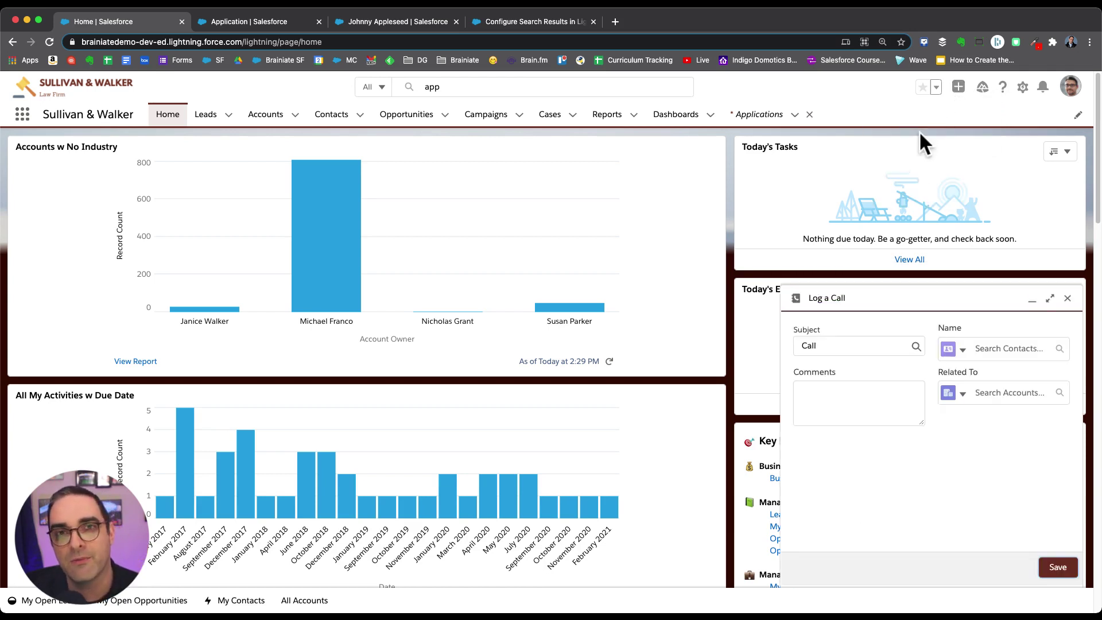
{"action": "left_click", "coordinate": [1050, 298]}
{"action": "left_click", "coordinate": [486, 303]}
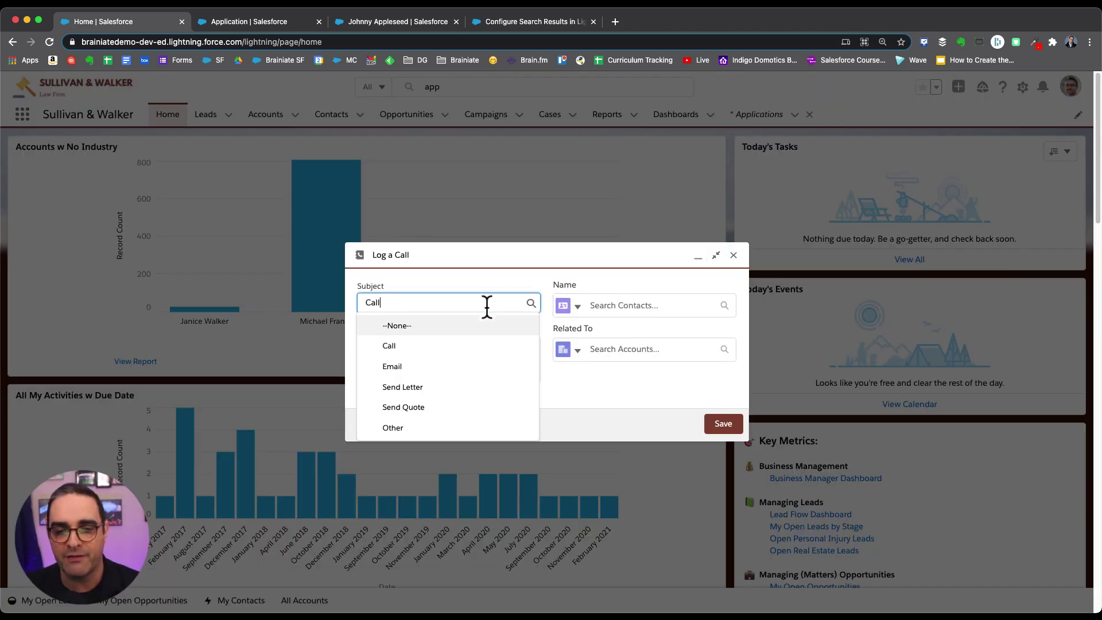
{"action": "type", "text": "w canddidate"}
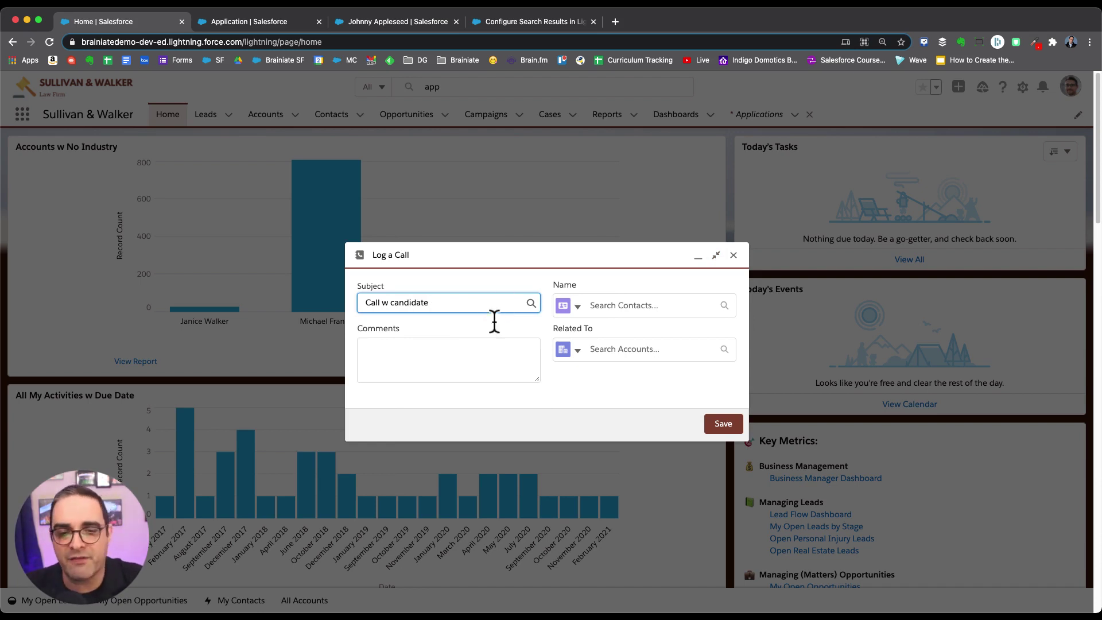
{"action": "left_click", "coordinate": [445, 352]}
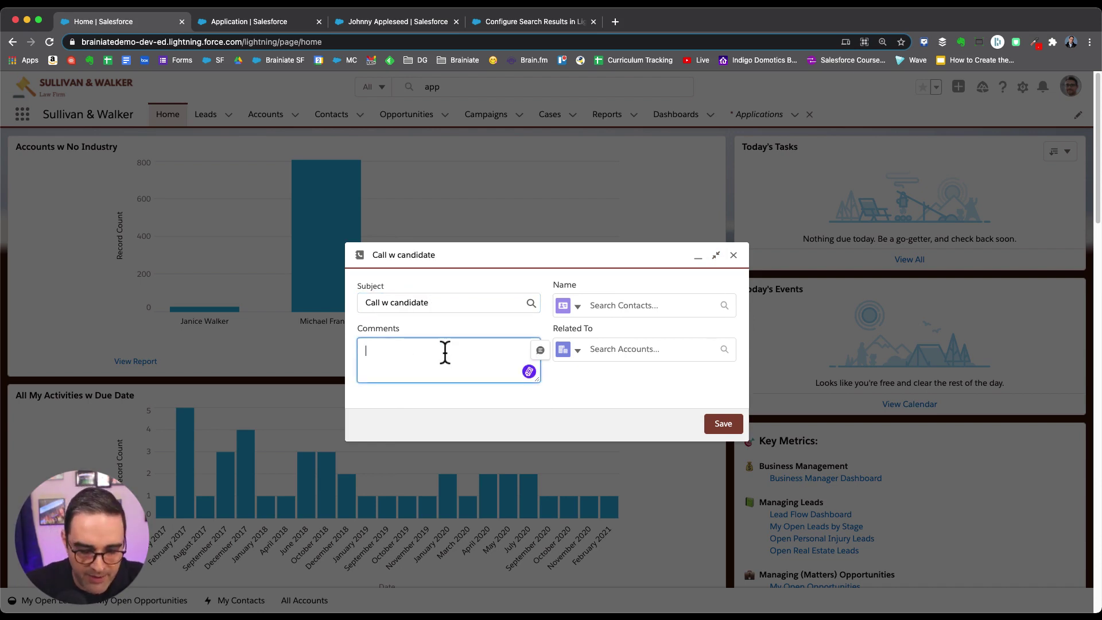
{"action": "type", "text": "He's a grea"}
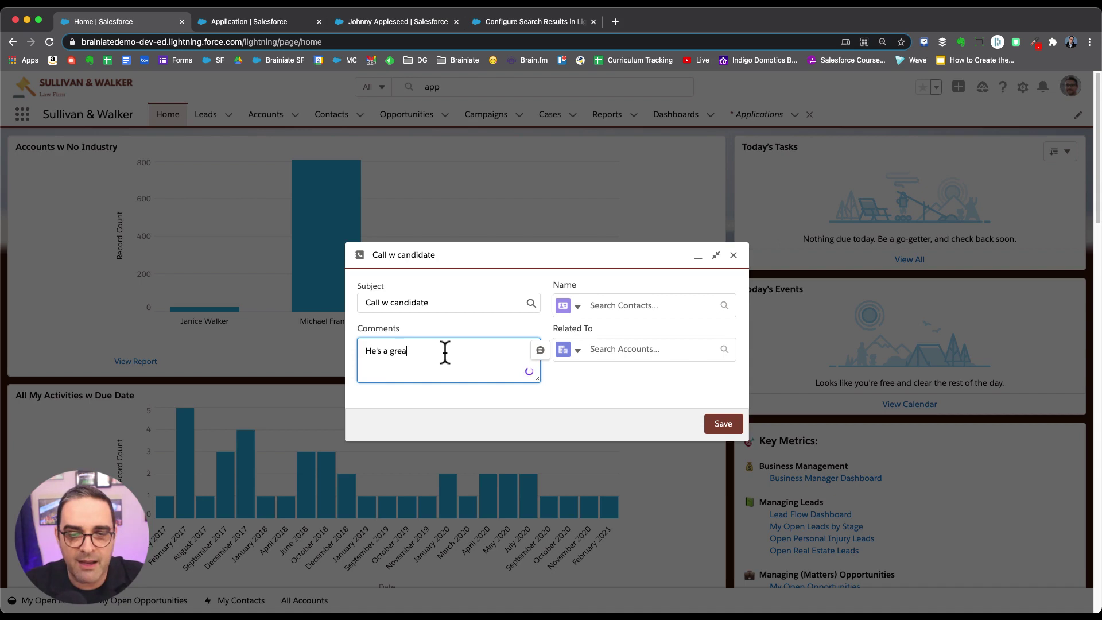
{"action": "type", "text": "t guy."}
- Link the call to the contact George Clooney, set the related record type to Applications, and list the available records
{"action": "left_click", "coordinate": [653, 305]}
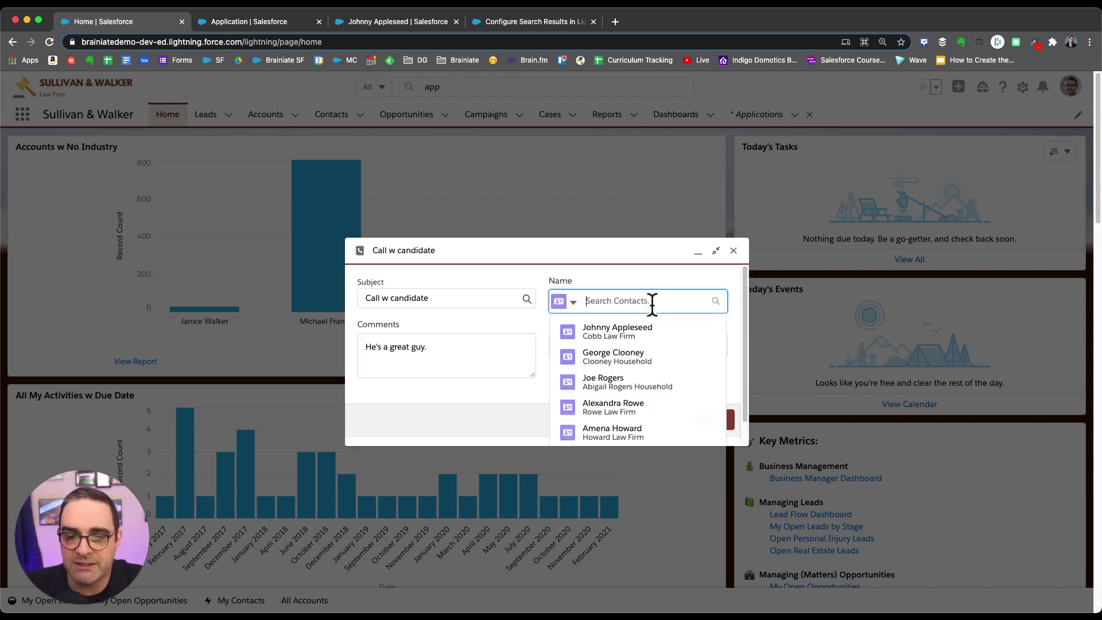
{"action": "left_click", "coordinate": [632, 355]}
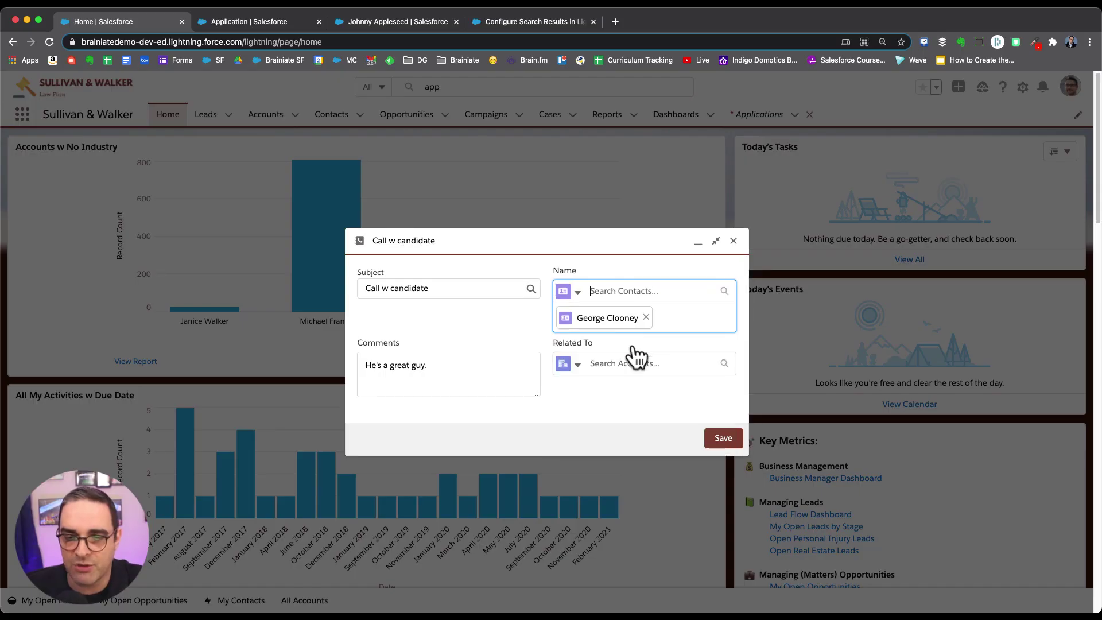
{"action": "left_click", "coordinate": [571, 364]}
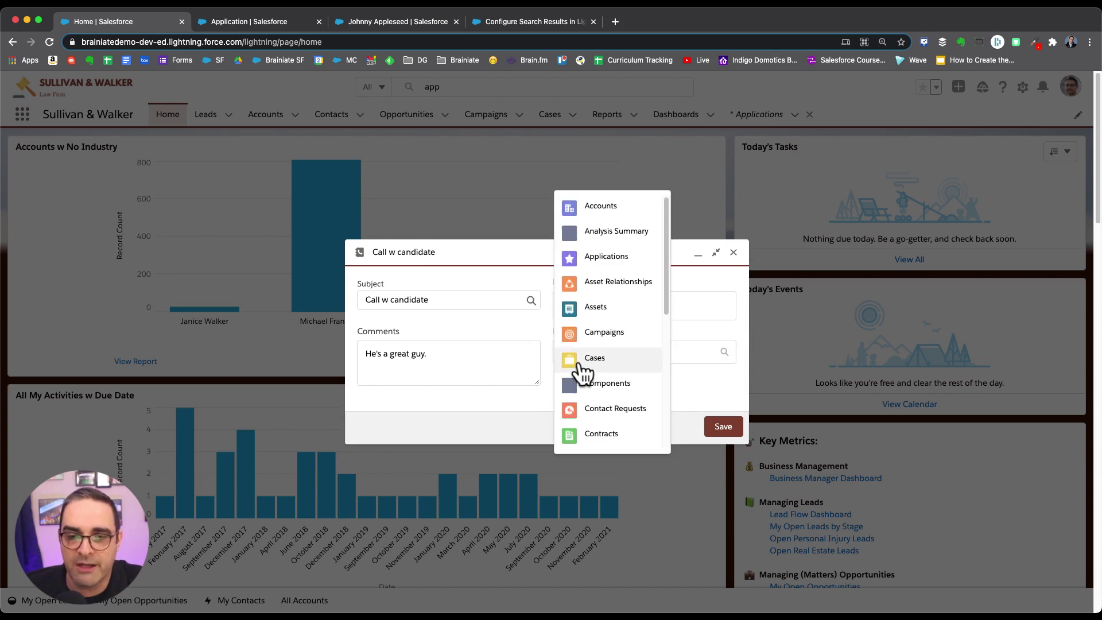
{"action": "left_click", "coordinate": [612, 259]}
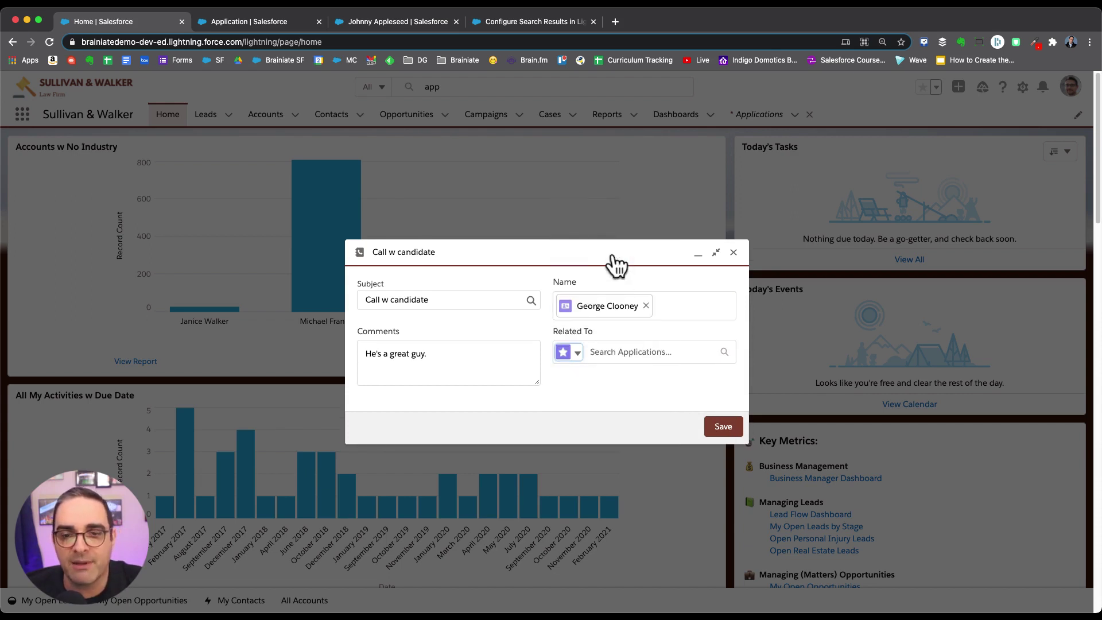
{"action": "left_click", "coordinate": [621, 352]}
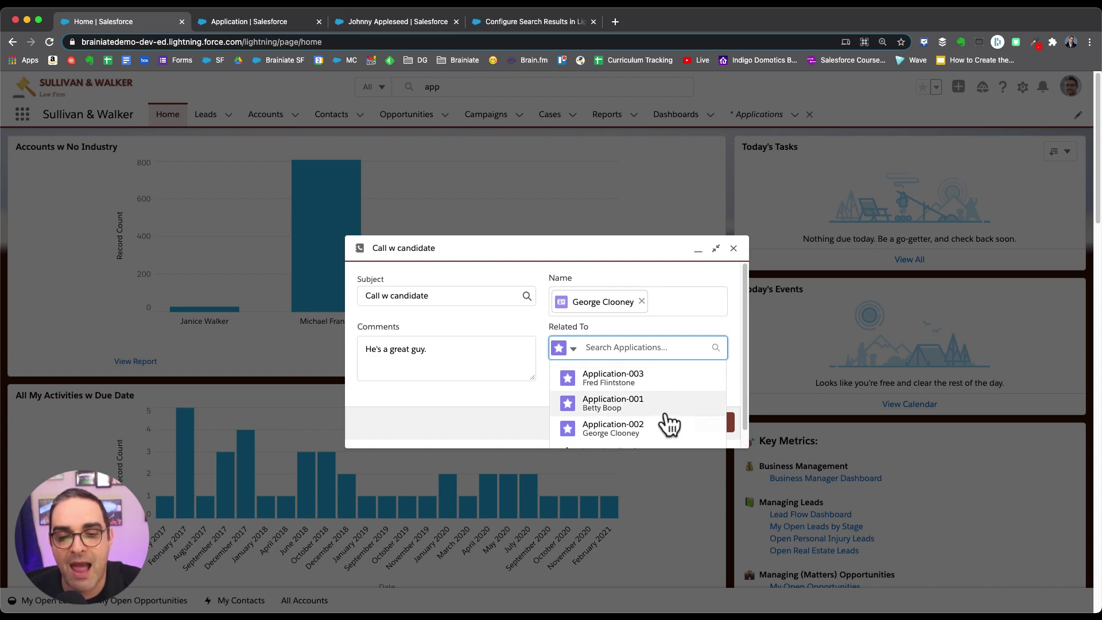
{"action": "scroll", "coordinate": [666, 424], "scroll_direction": "down", "scroll_amount": 1}
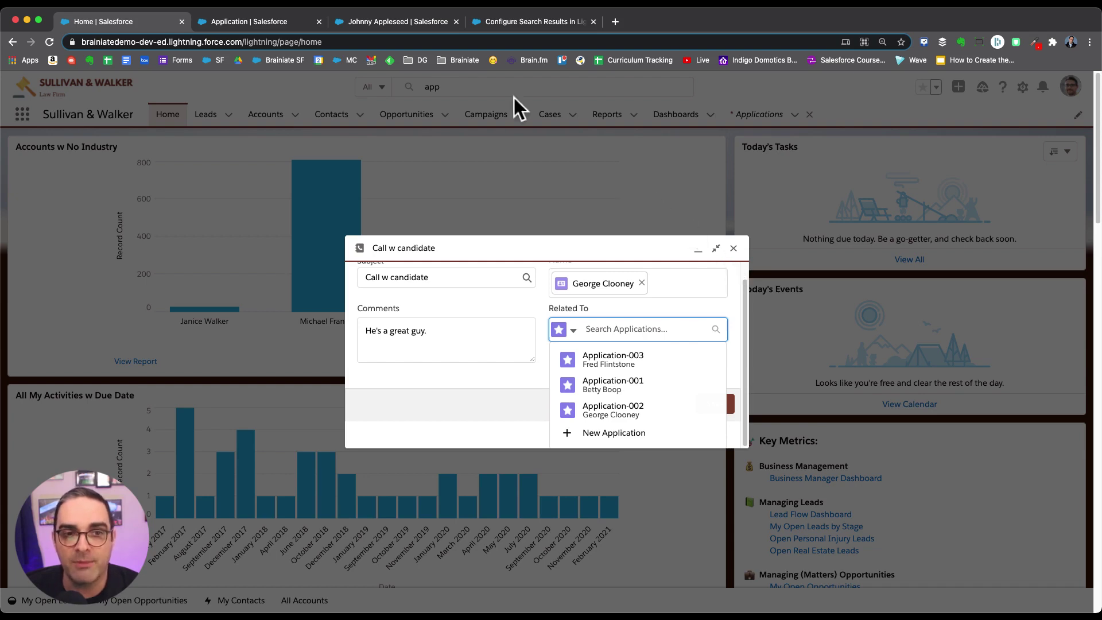
- Switch to the Salesforce help article and examine how the secondary field in search results is determined
{"action": "left_click", "coordinate": [540, 23]}
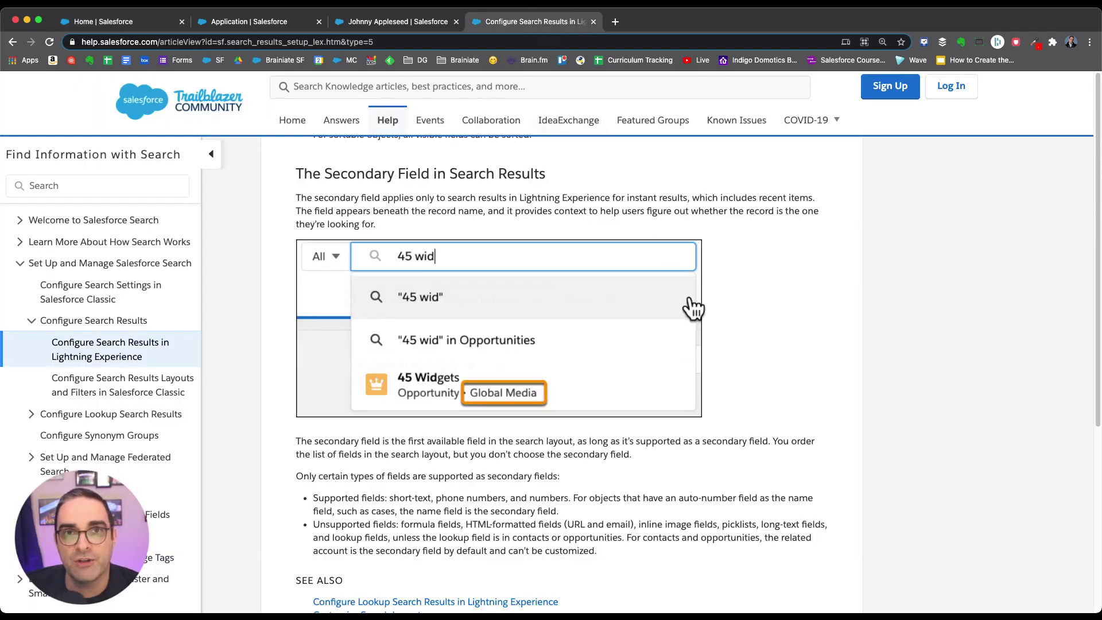
{"action": "scroll", "coordinate": [710, 330], "scroll_direction": "down", "scroll_amount": 1}
{"action": "scroll", "coordinate": [710, 333], "scroll_direction": "up", "scroll_amount": 1}
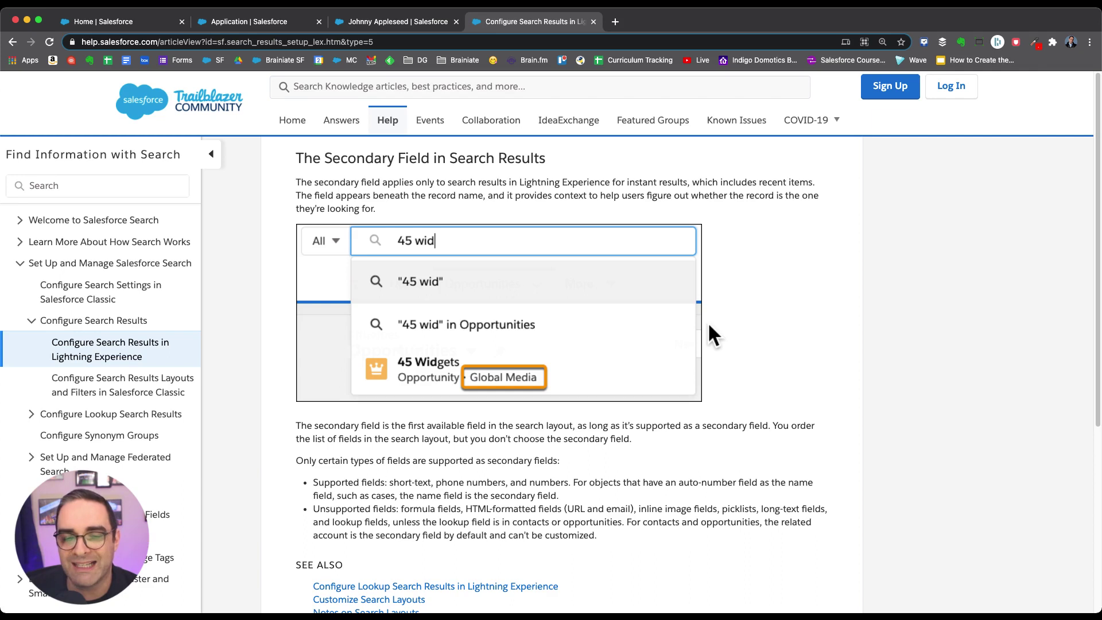
{"action": "left_click_drag", "start_coordinate": [296, 158], "coordinate": [571, 169]}
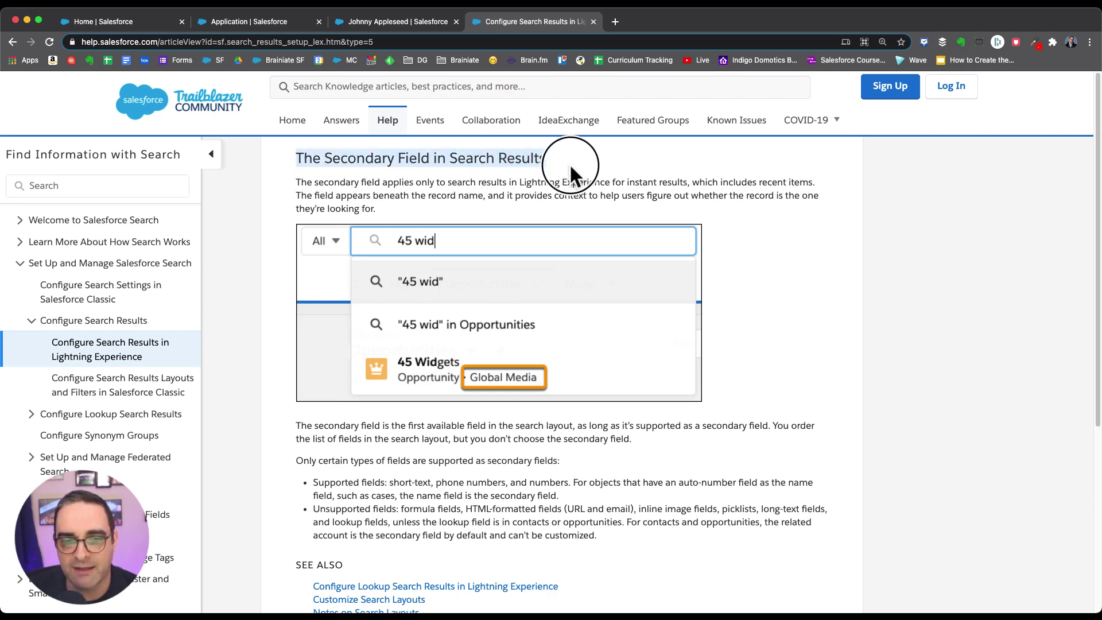
{"action": "scroll", "coordinate": [621, 275], "scroll_direction": "down", "scroll_amount": 2}
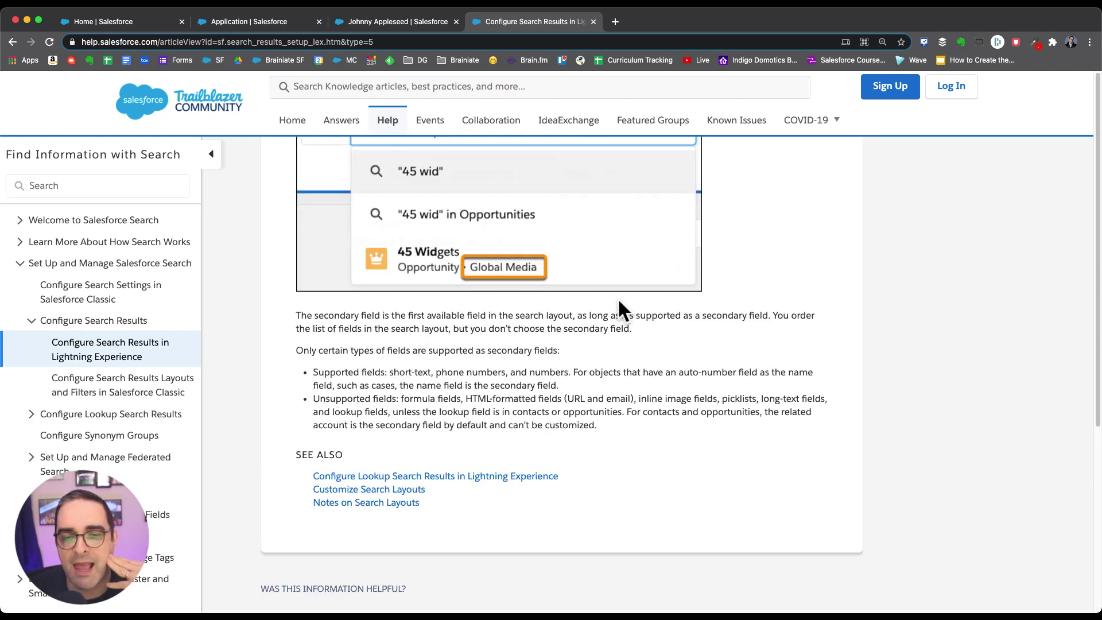
{"action": "scroll", "coordinate": [619, 301], "scroll_direction": "down", "scroll_amount": 1}
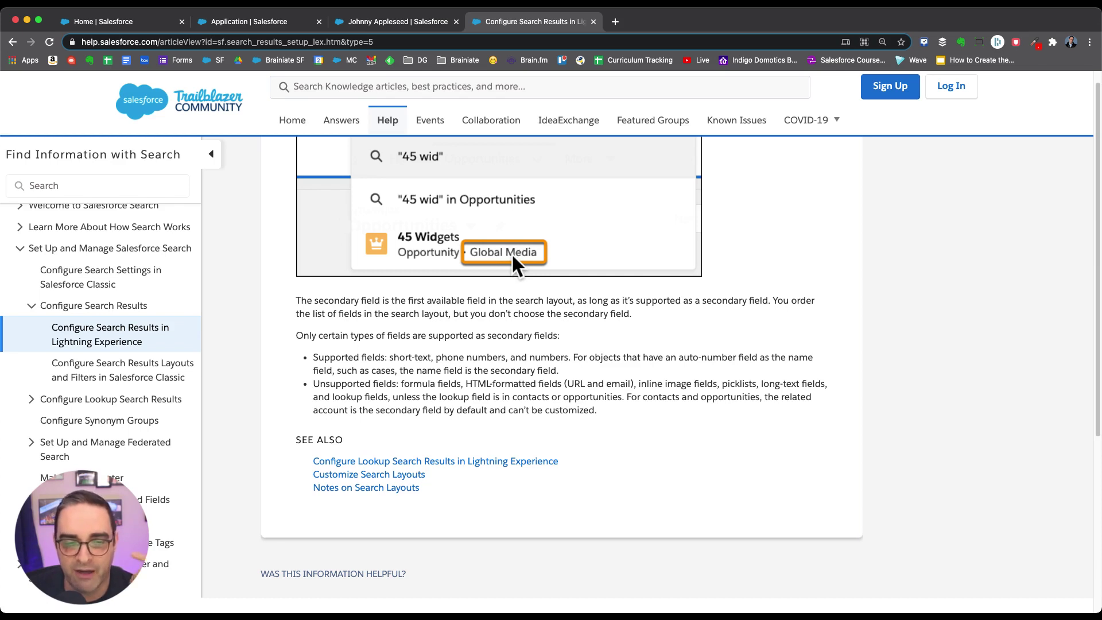
{"action": "triple_click", "coordinate": [606, 315]}
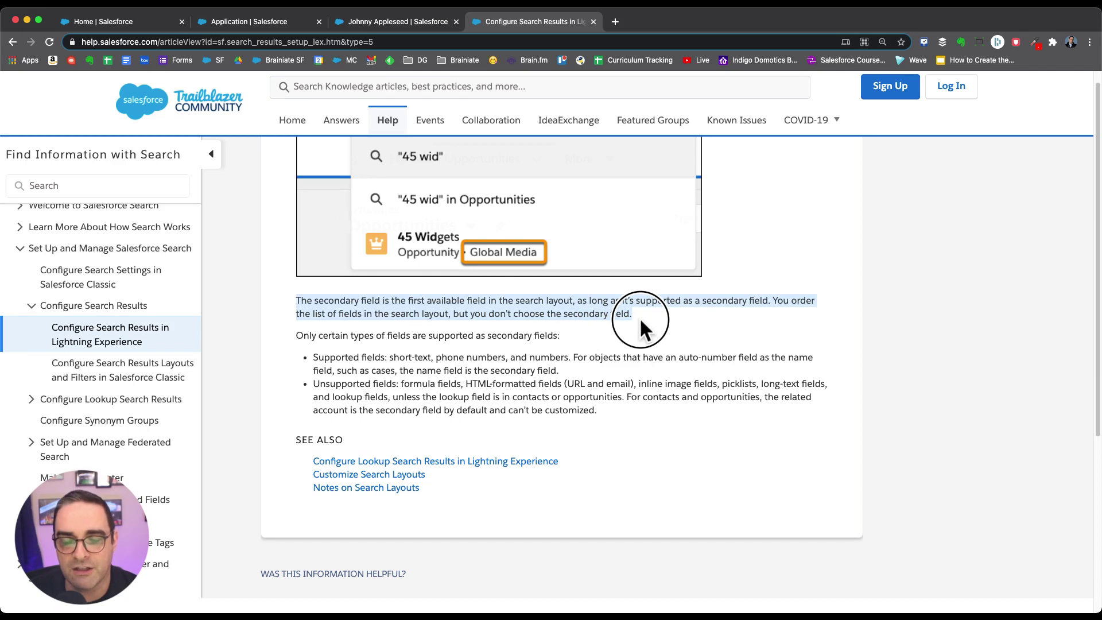
{"action": "left_click", "coordinate": [610, 304]}
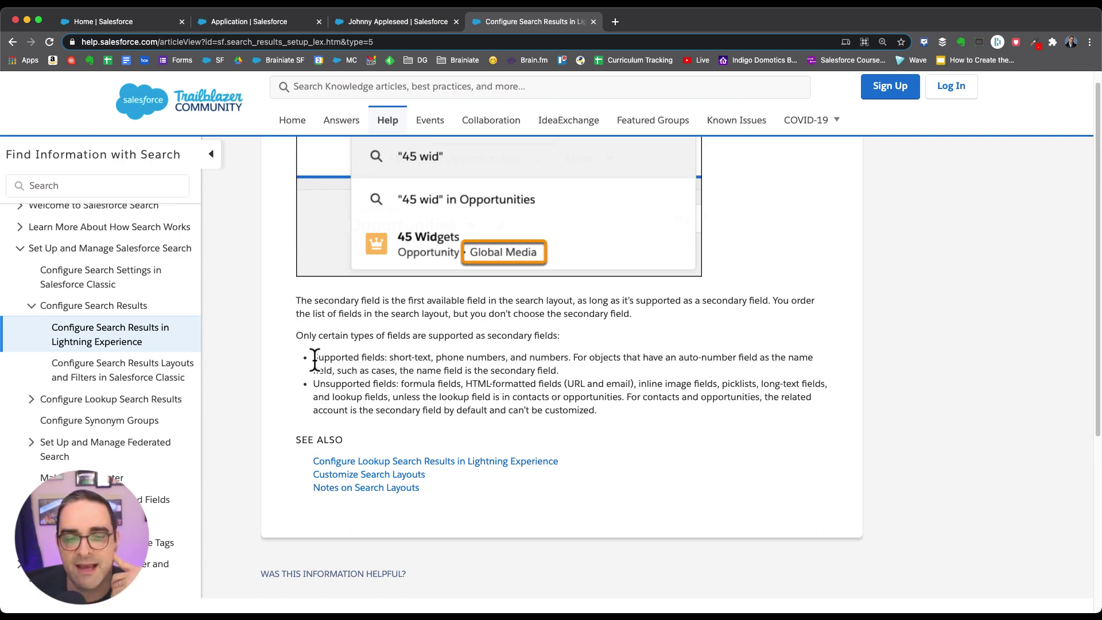
- Examine which field types the article lists as supported and unsupported for secondary fields
{"action": "left_click_drag", "start_coordinate": [314, 357], "coordinate": [583, 373]}
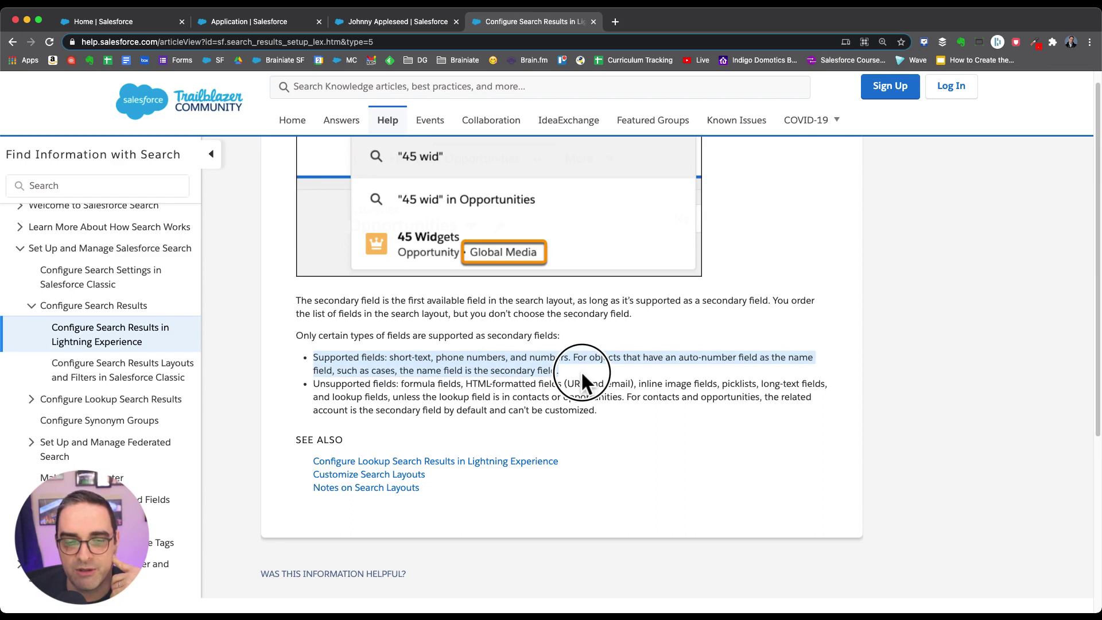
{"action": "left_click", "coordinate": [522, 362]}
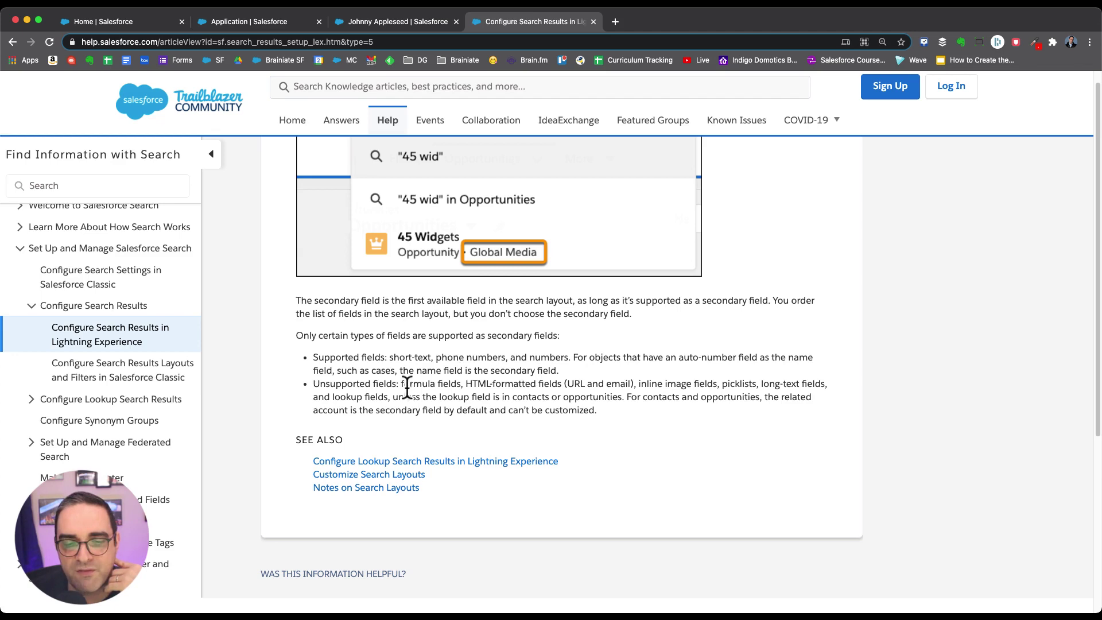
{"action": "left_click_drag", "start_coordinate": [405, 384], "coordinate": [461, 385]}
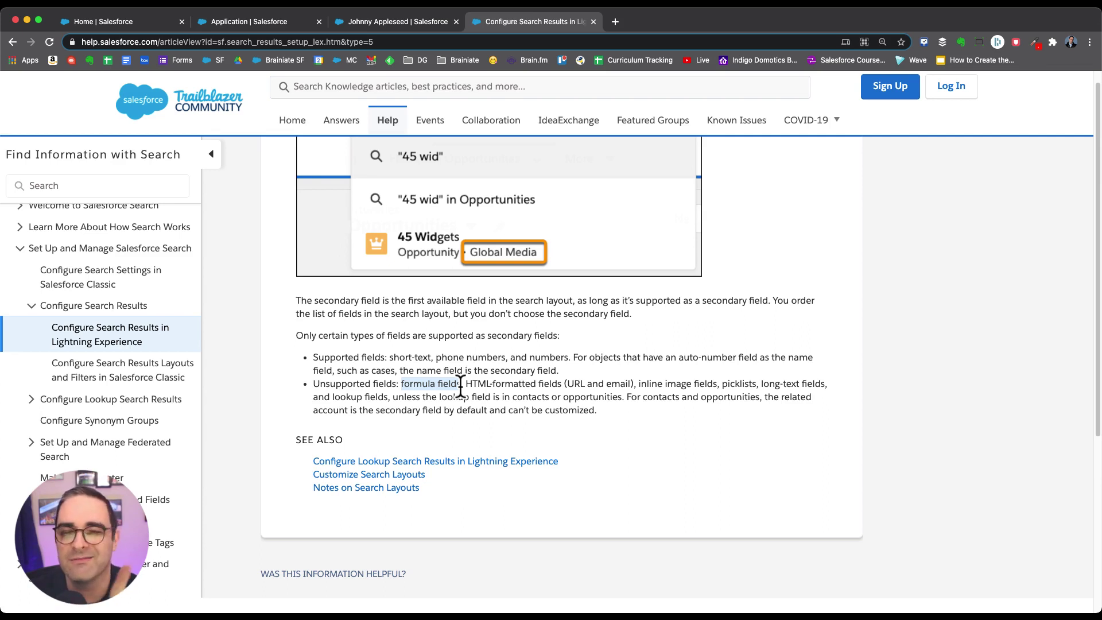
{"action": "left_click_drag", "start_coordinate": [465, 383], "coordinate": [568, 385]}
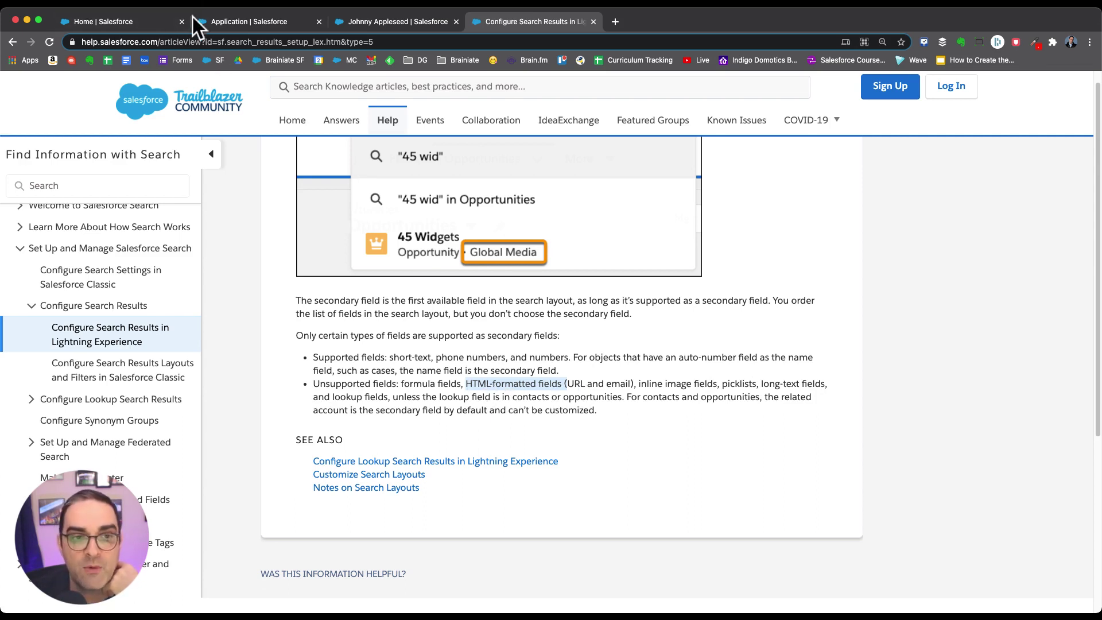
- View the Application object's Search Layouts in Setup and compare the default columns with the call's Applications lookup
{"action": "left_click", "coordinate": [236, 23]}
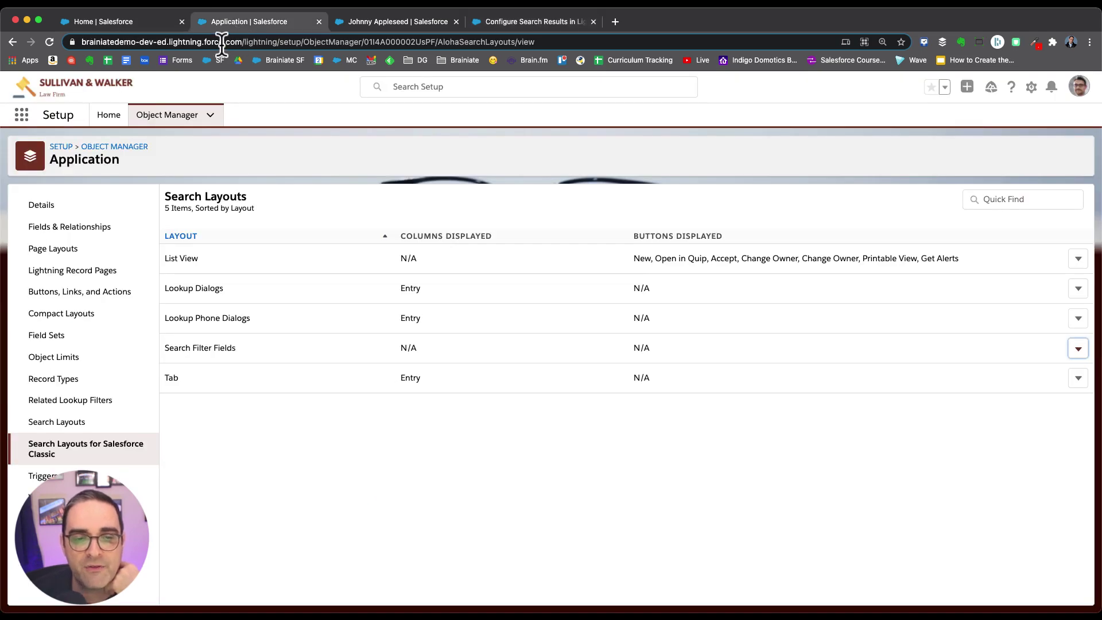
{"action": "left_click", "coordinate": [68, 422]}
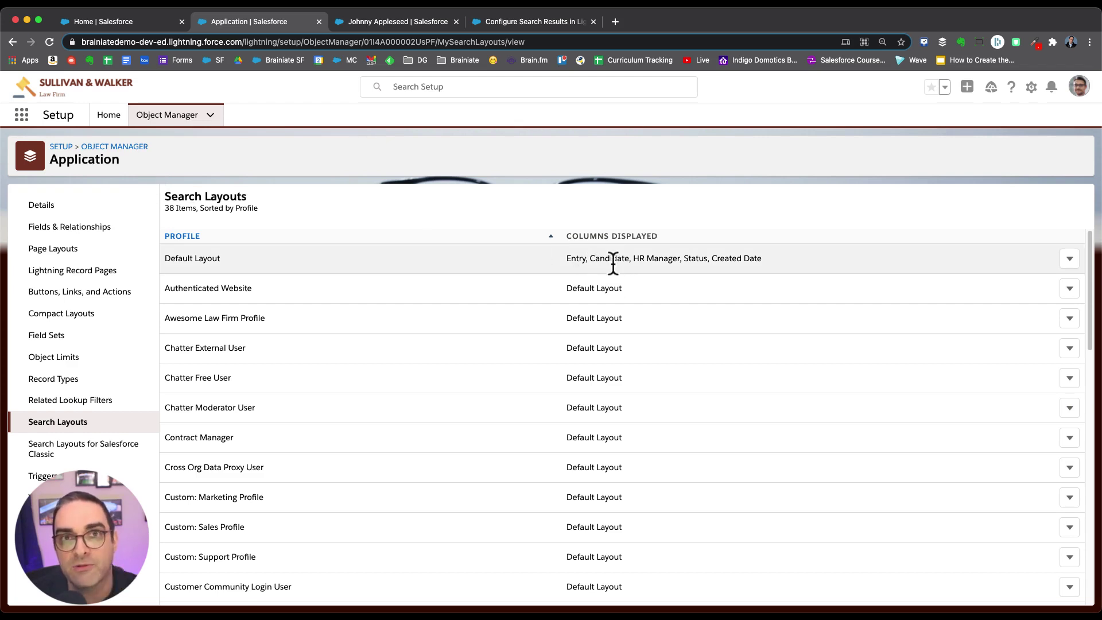
{"action": "left_click", "coordinate": [87, 22]}
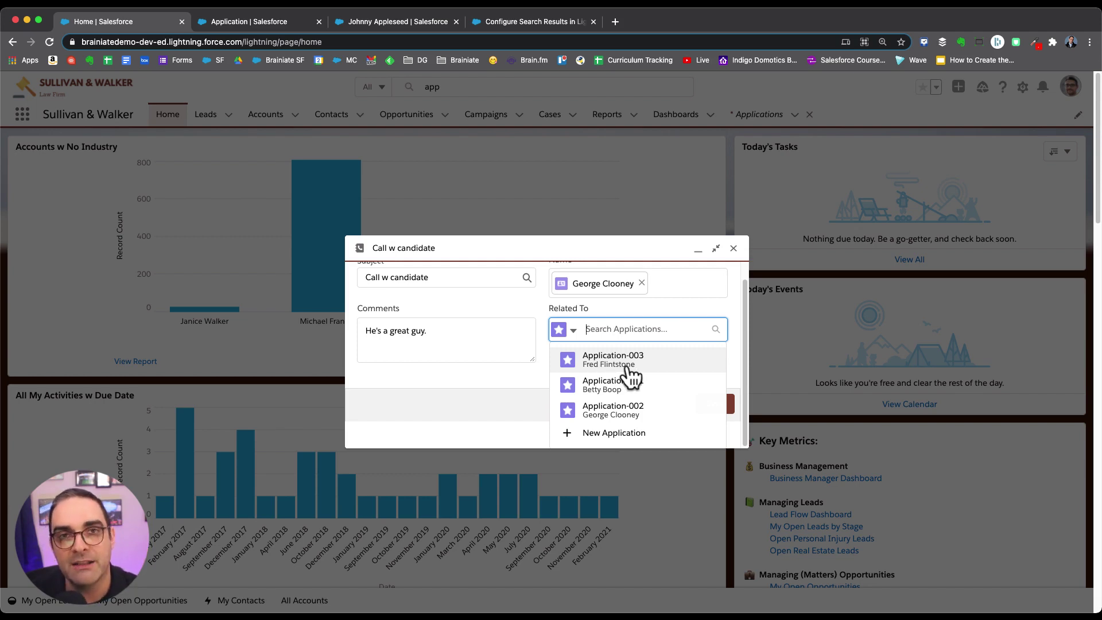
- Return to the help article and recheck its secondary field rules
{"action": "left_click", "coordinate": [547, 22]}
{"action": "left_click", "coordinate": [622, 462]}
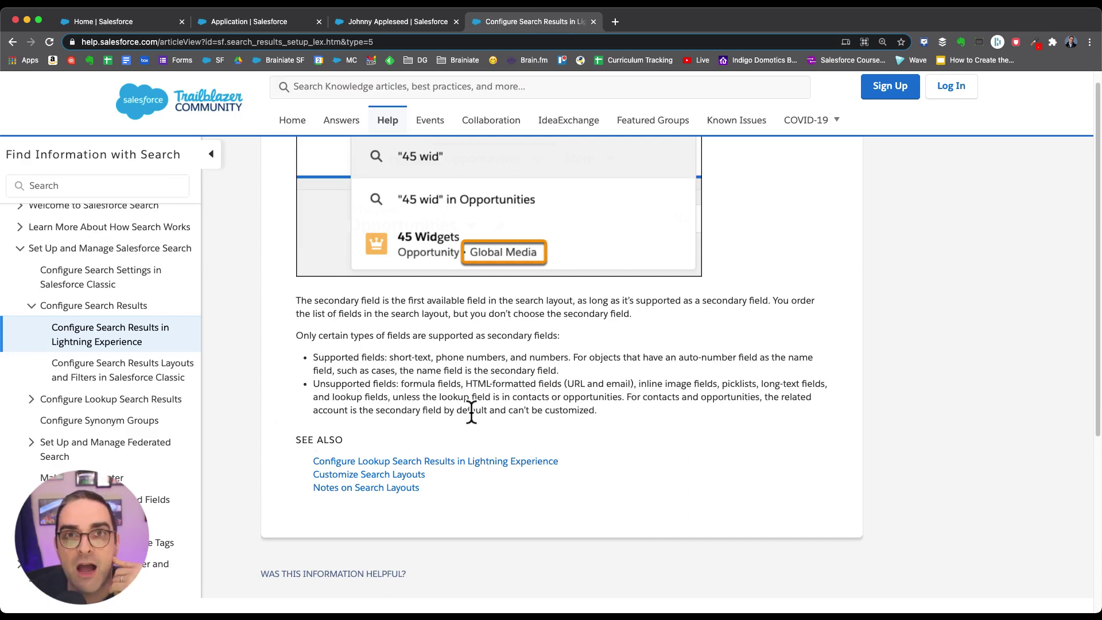
{"action": "scroll", "coordinate": [471, 411], "scroll_direction": "up", "scroll_amount": 1}
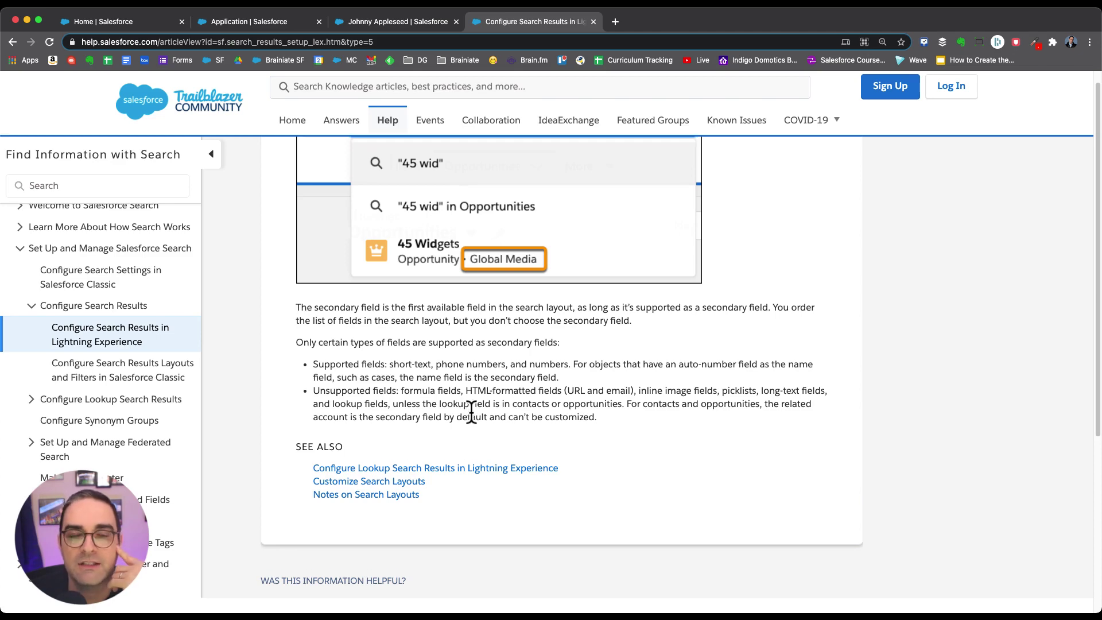
- Start a new custom field of type Text on the Application object and proceed to its details
{"action": "left_click", "coordinate": [236, 23]}
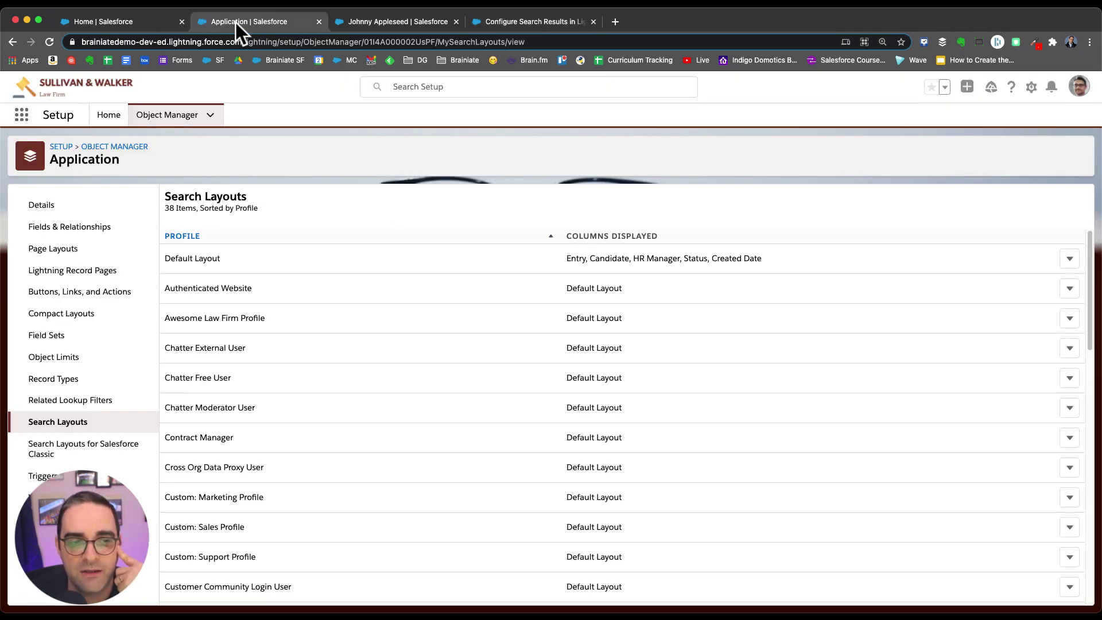
{"action": "left_click", "coordinate": [81, 229]}
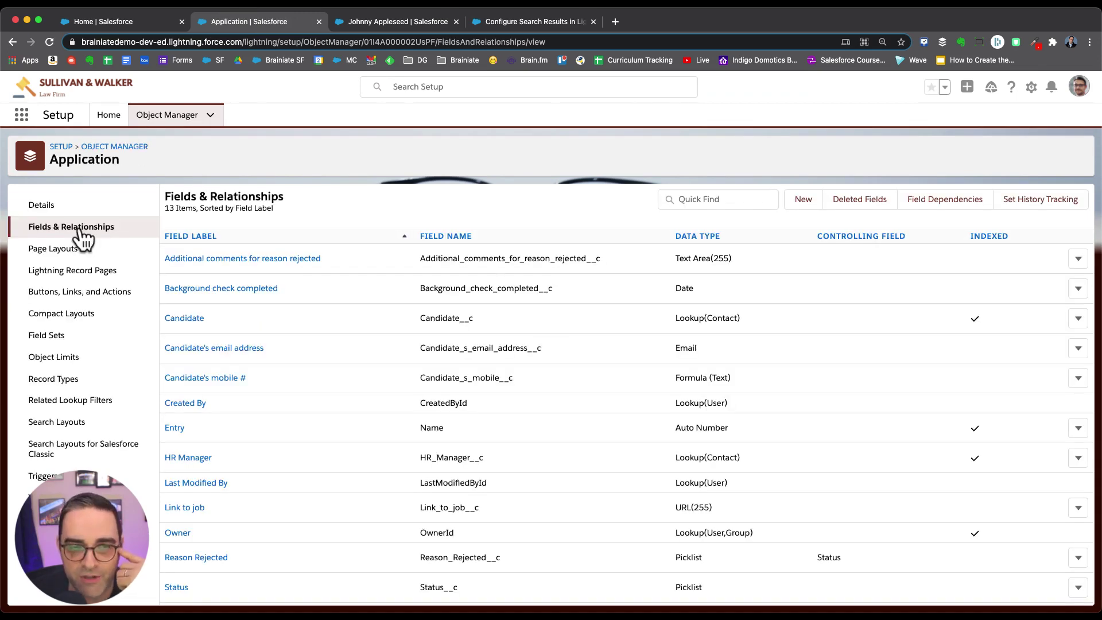
{"action": "left_click", "coordinate": [796, 200]}
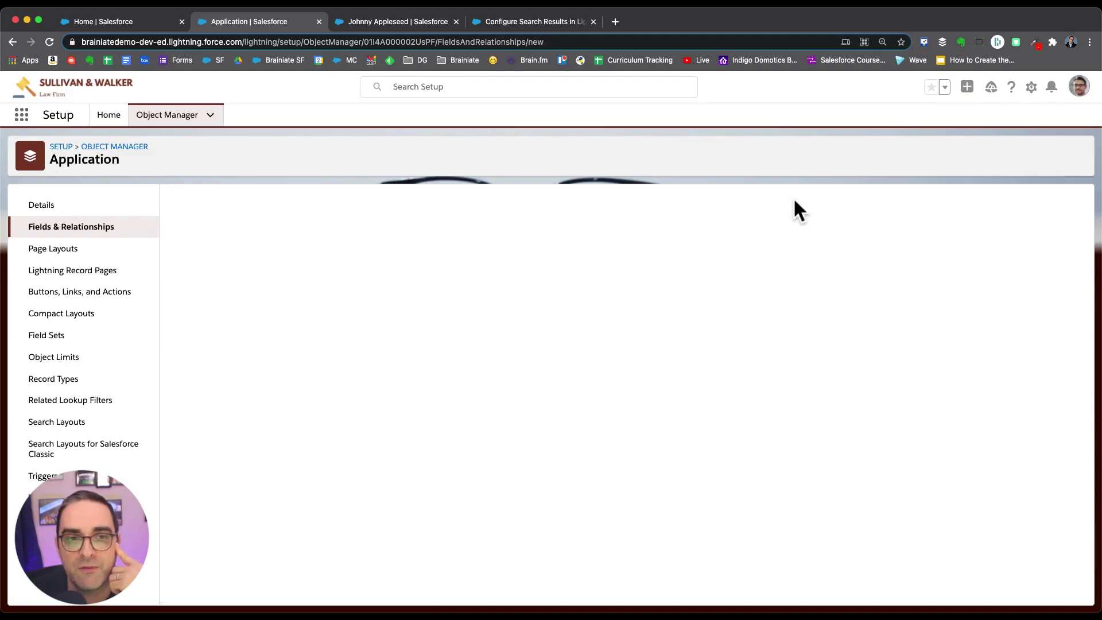
{"action": "scroll", "coordinate": [230, 344], "scroll_direction": "down", "scroll_amount": 10}
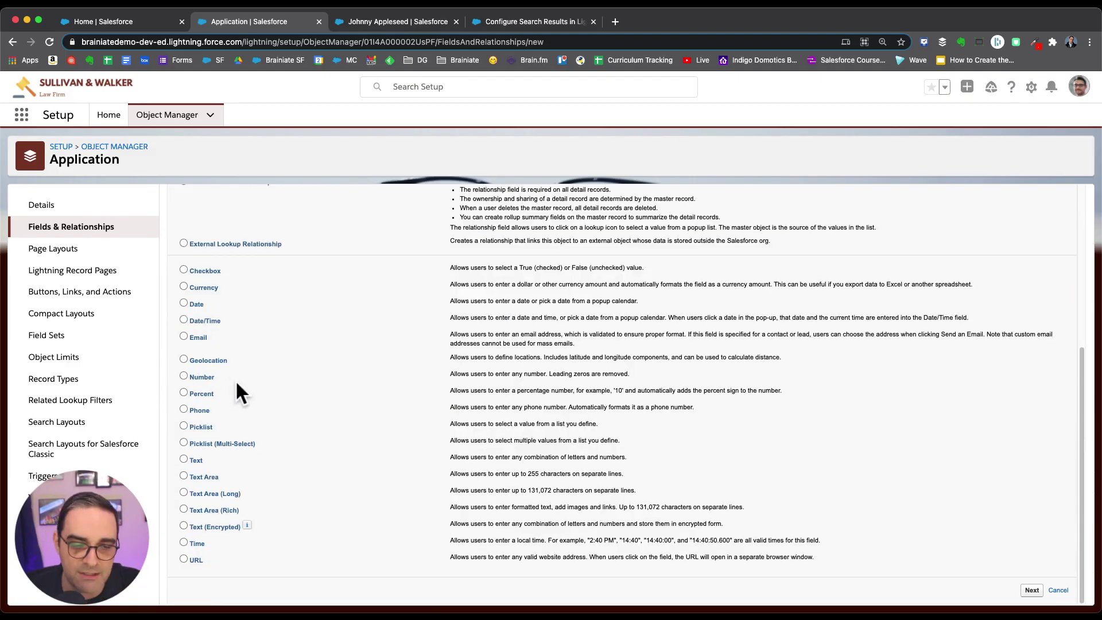
{"action": "left_click", "coordinate": [185, 460]}
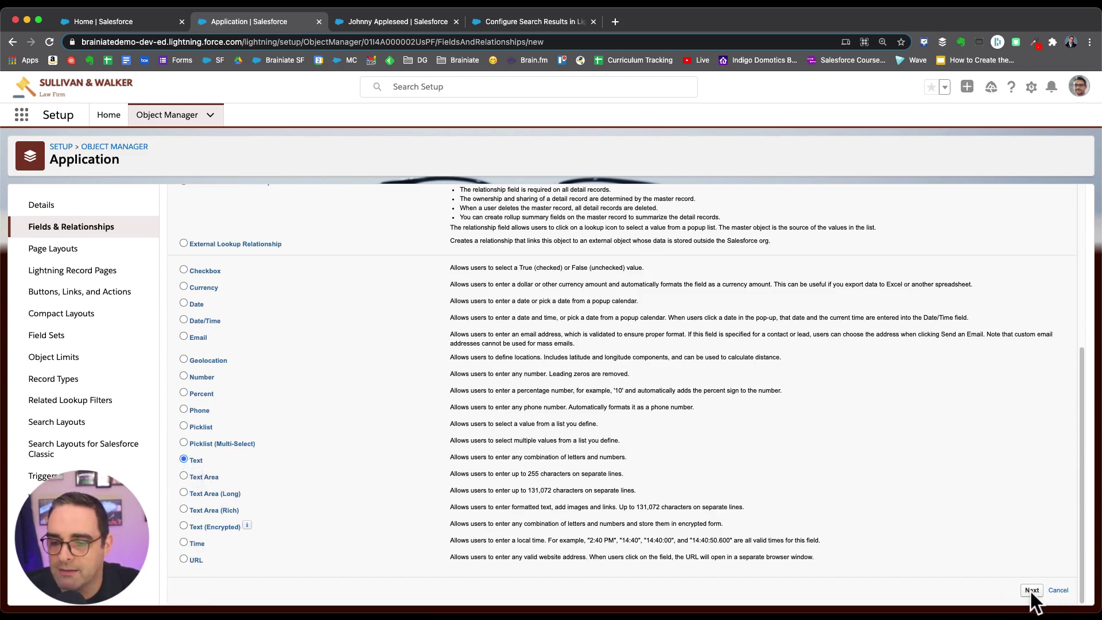
{"action": "left_click", "coordinate": [1032, 590]}
- Label the new text field Descriptive Name and set its maximum length to 255
{"action": "left_click", "coordinate": [368, 292]}
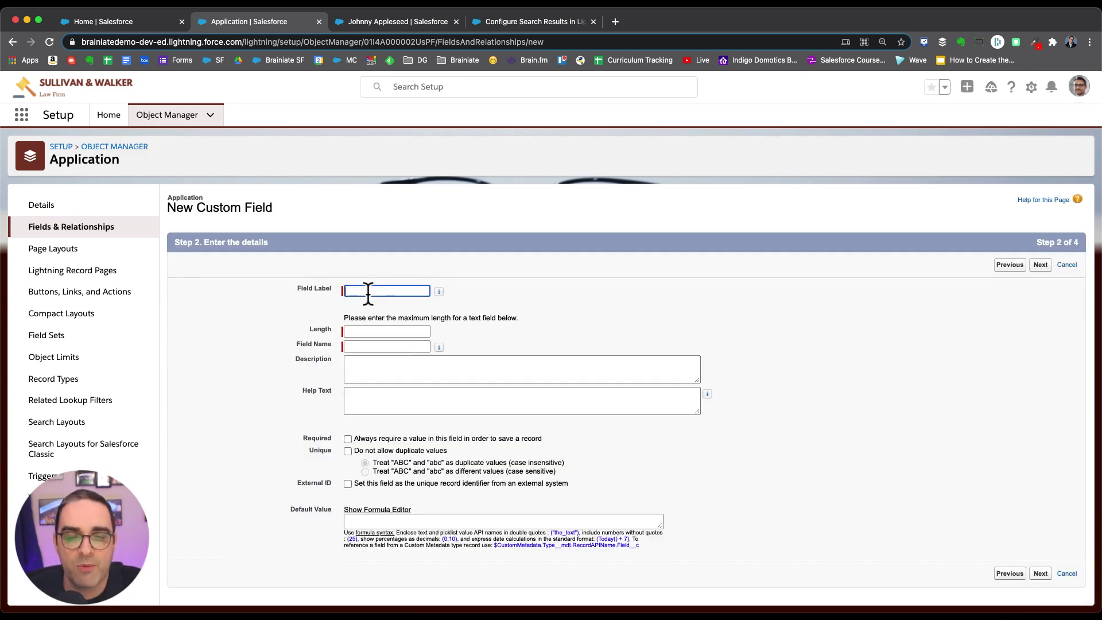
{"action": "type", "text": "Descriptive Name"}
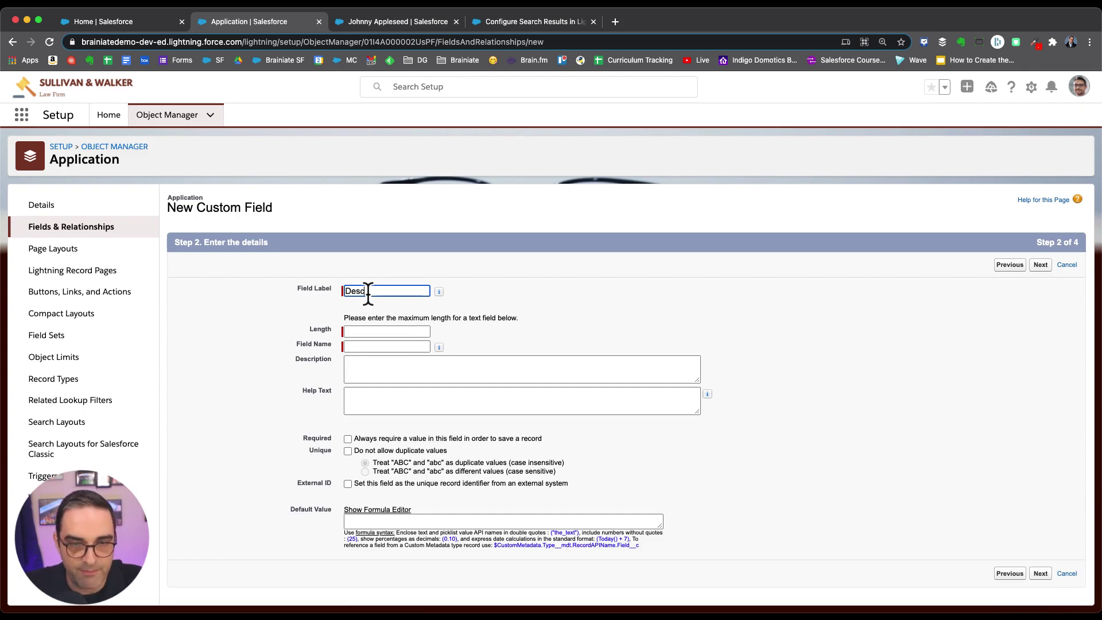
{"action": "key", "text": "Tab"}
{"action": "left_click", "coordinate": [357, 330]}
{"action": "type", "text": "255"}
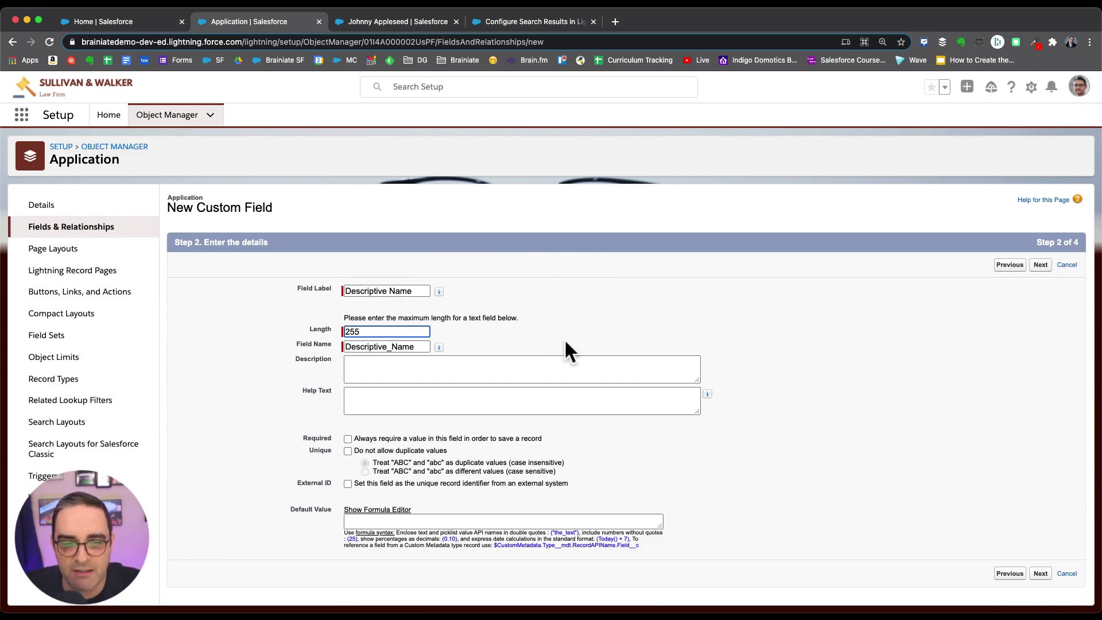
- Enter the help text "This field is going to be automatically populated (and updated) via Process Builder, anytime this record is edited"
{"action": "left_click", "coordinate": [1041, 264]}
{"action": "left_click", "coordinate": [1003, 266]}
{"action": "left_click", "coordinate": [362, 395]}
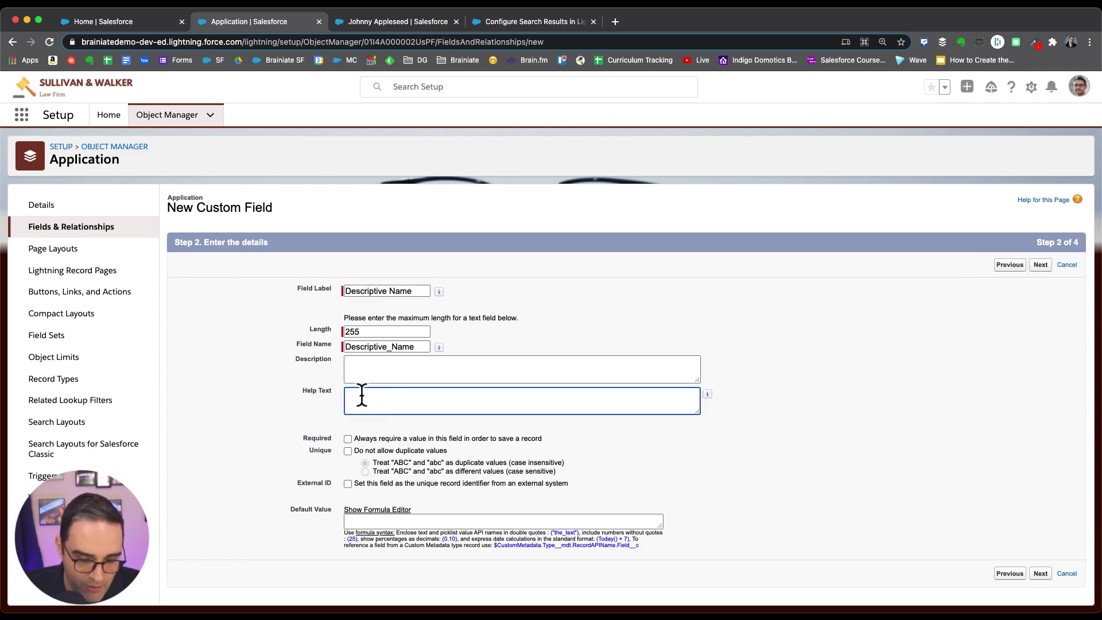
{"action": "type", "text": "This"}
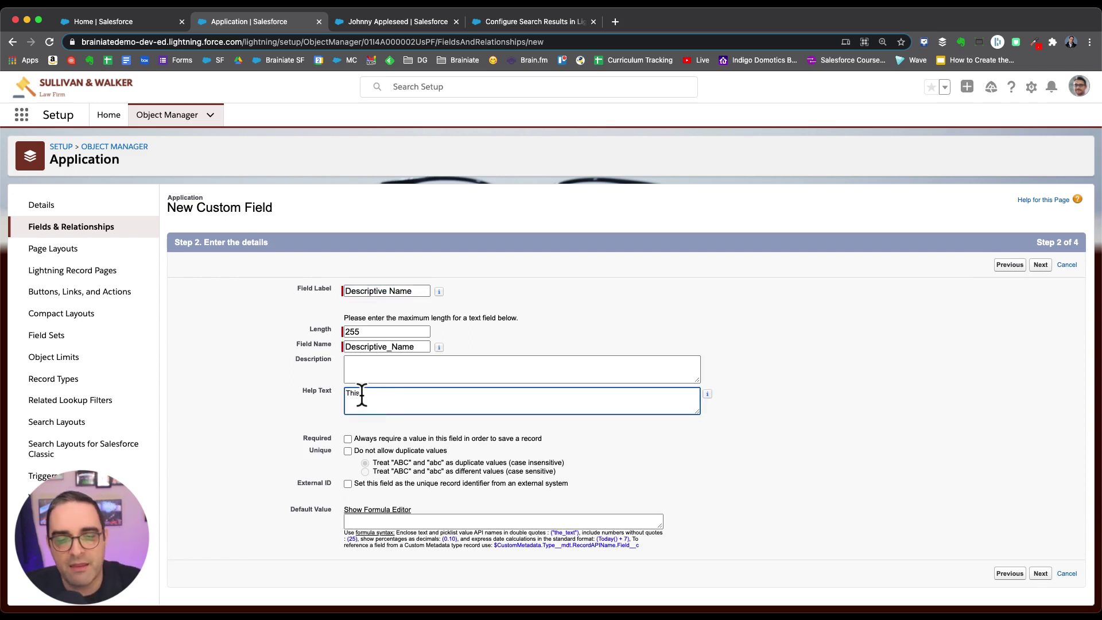
{"action": "type", "text": " field is going to b"}
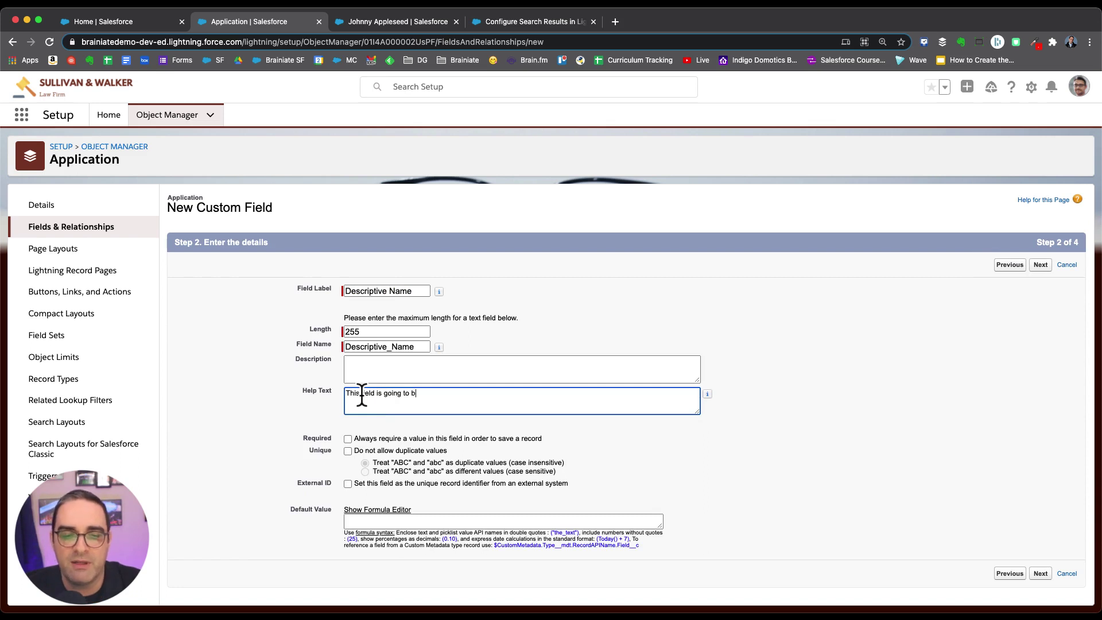
{"action": "type", "text": "e automatically populated (and updated) via Process Builder, anyt"}
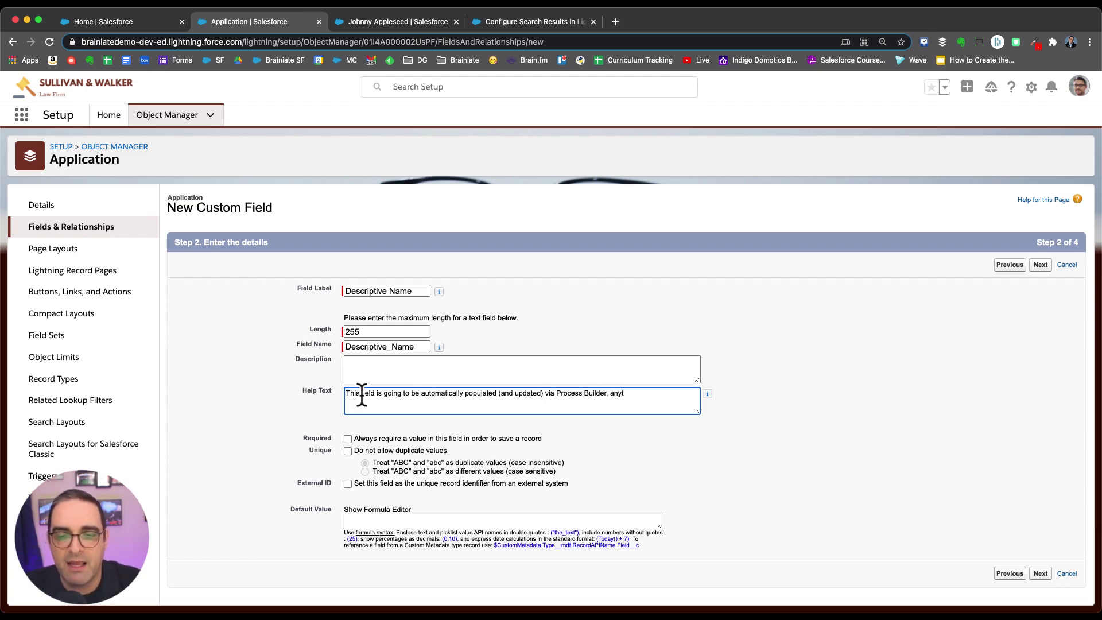
{"action": "type", "text": "ime this re"}
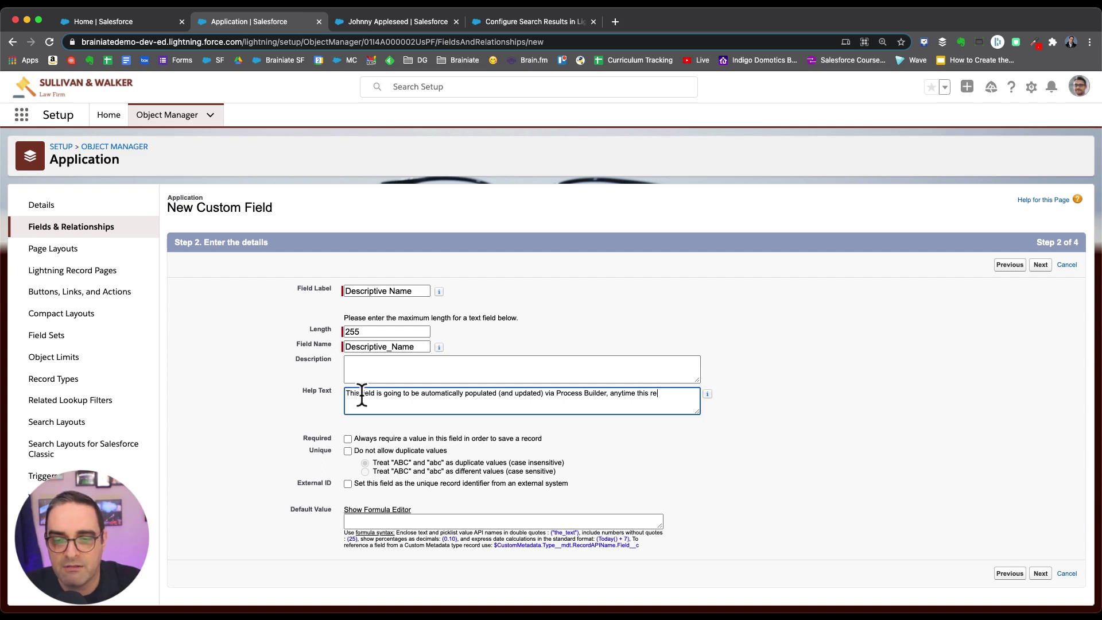
{"action": "type", "text": "cord isedited"}
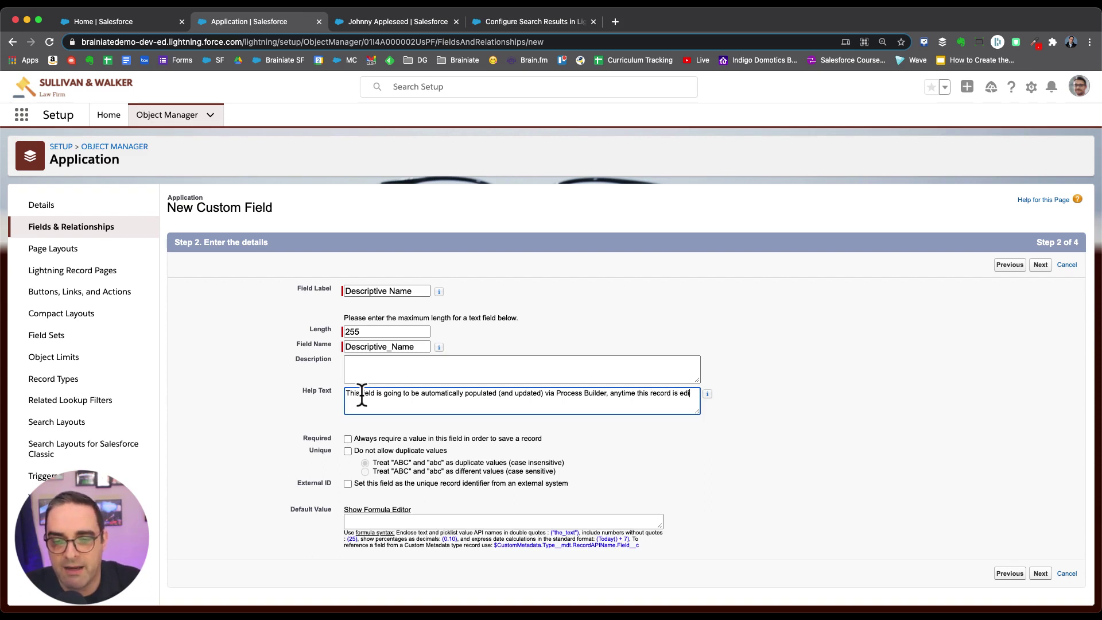
- Keep the default field-level security for Descriptive Name and exclude the field from the Application Layout page layout
{"action": "left_click", "coordinate": [1040, 265]}
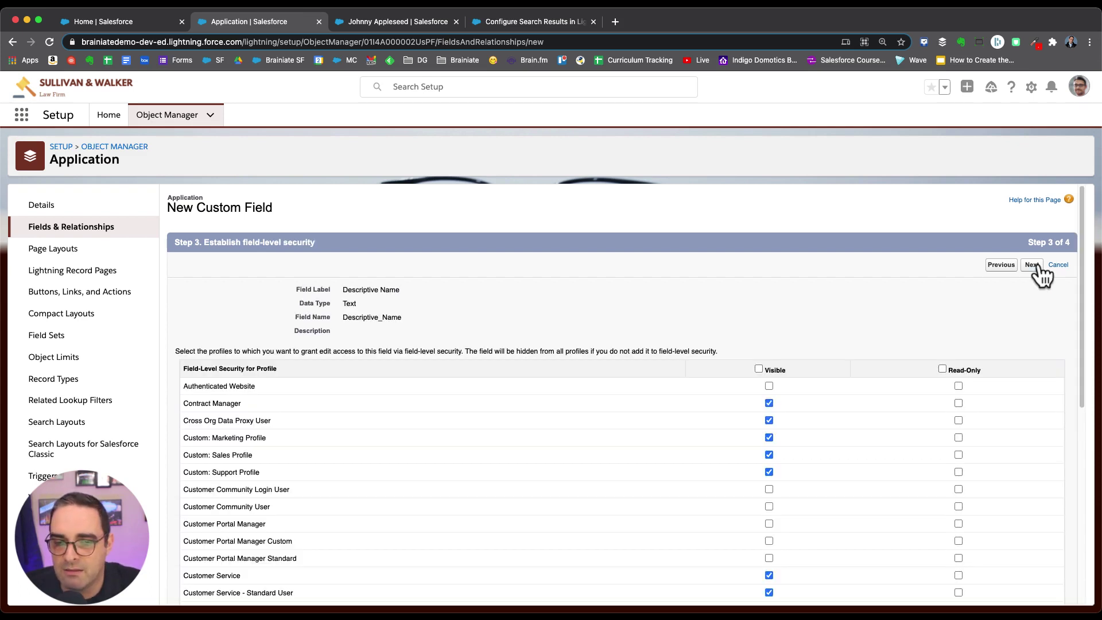
{"action": "left_click", "coordinate": [1038, 265]}
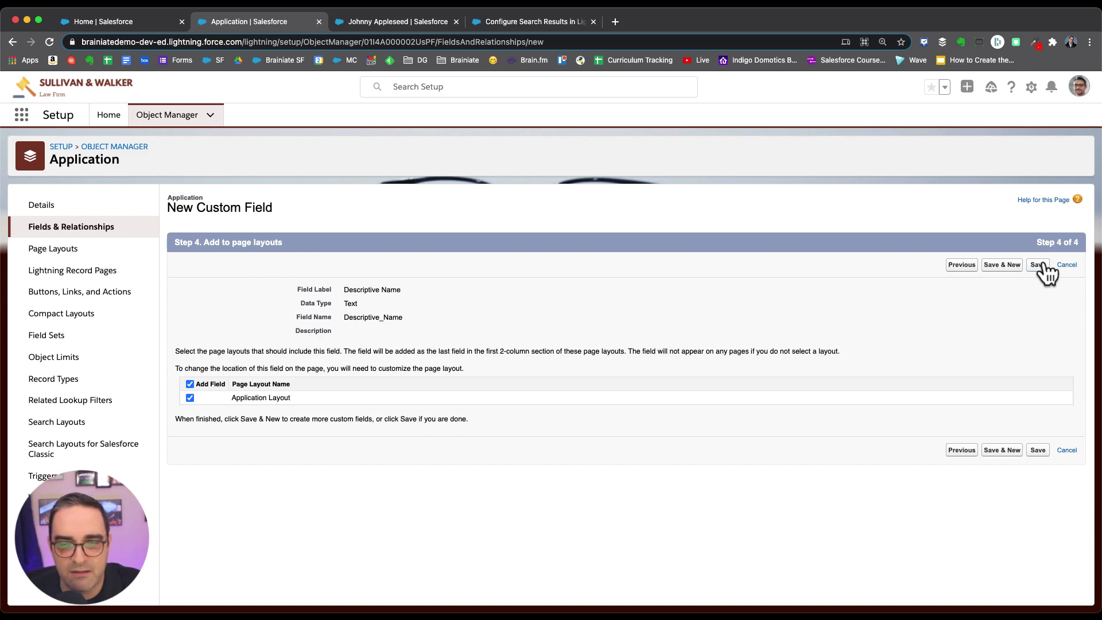
{"action": "left_click", "coordinate": [190, 384]}
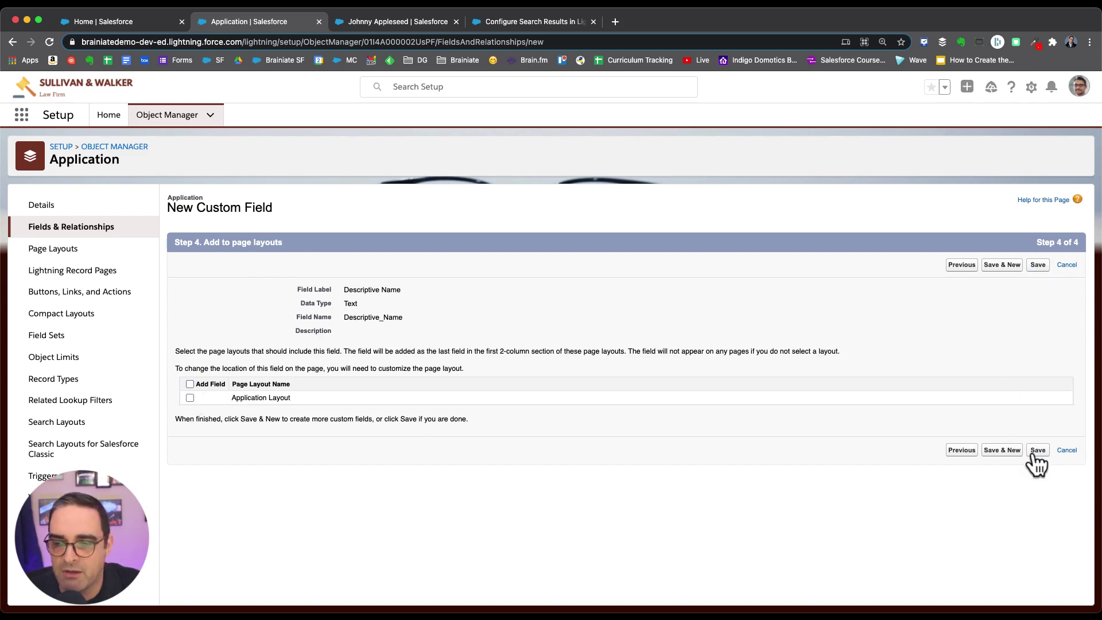
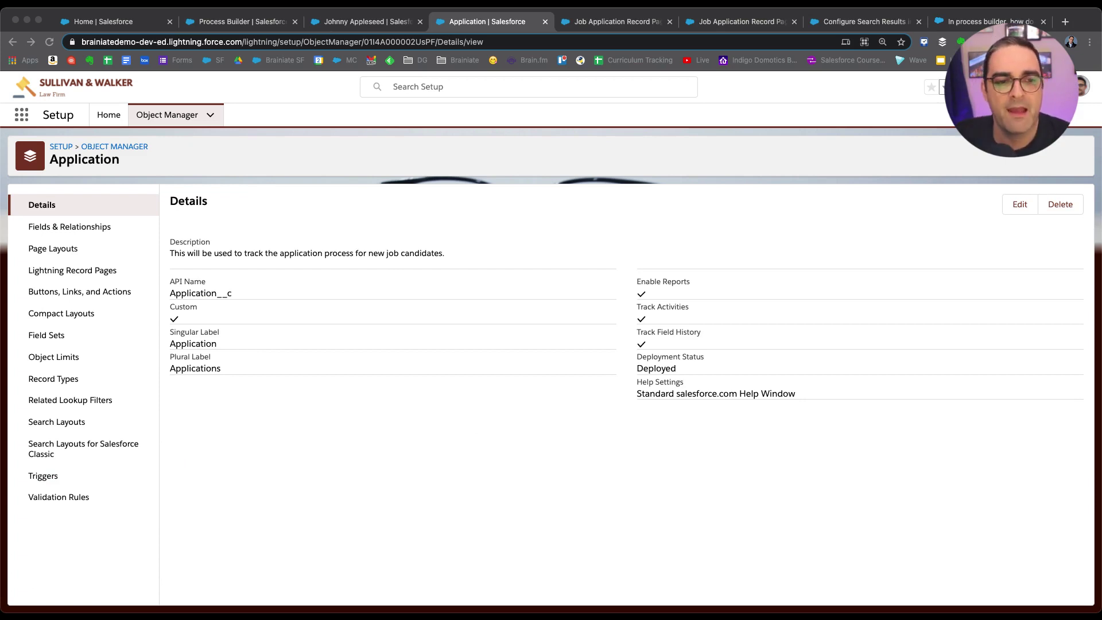
- Open the Application object's HR Management process in Process Builder
{"action": "left_click", "coordinate": [107, 117]}
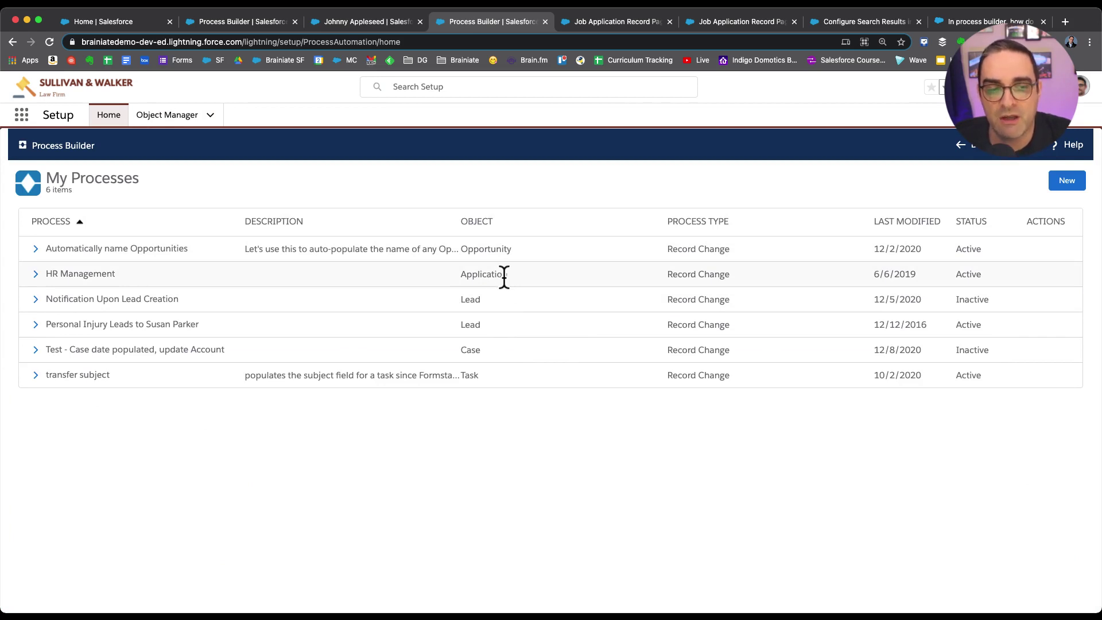
{"action": "left_click", "coordinate": [34, 274]}
{"action": "left_click", "coordinate": [119, 300]}
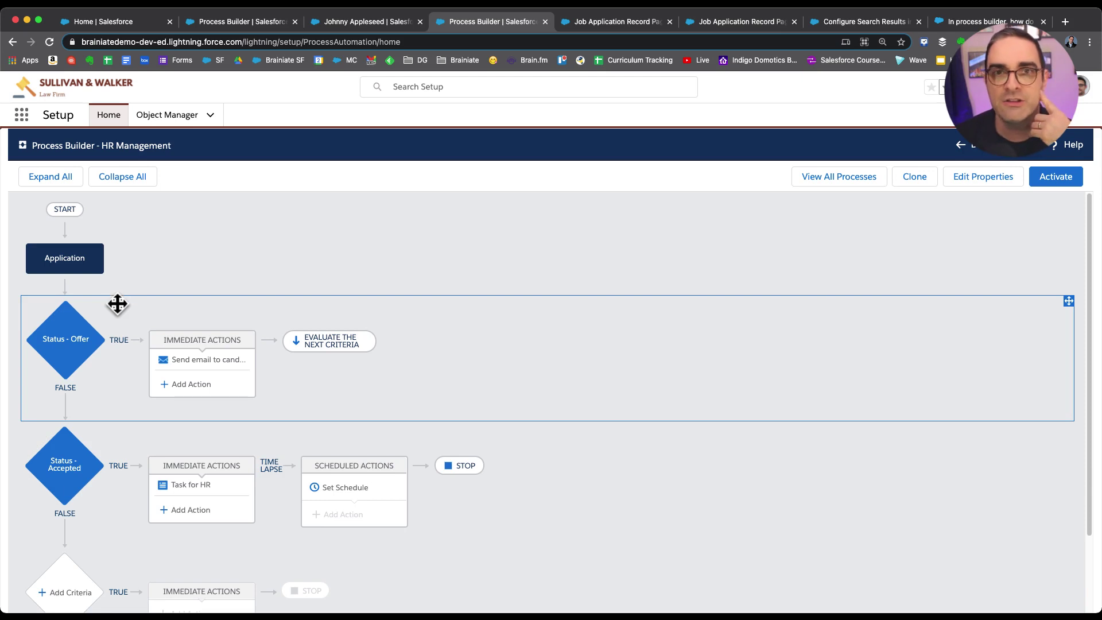
- Add a criteria node named Any to the HR Management process and move it ahead of Status - Offer
{"action": "scroll", "coordinate": [109, 344], "scroll_direction": "down", "scroll_amount": 3}
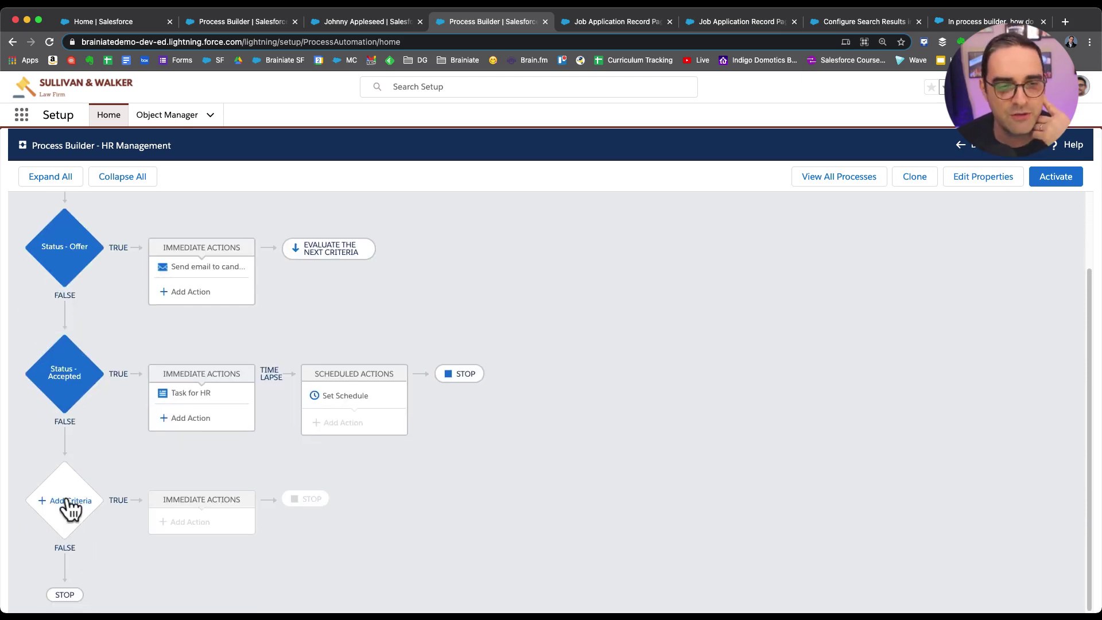
{"action": "left_click", "coordinate": [68, 501]}
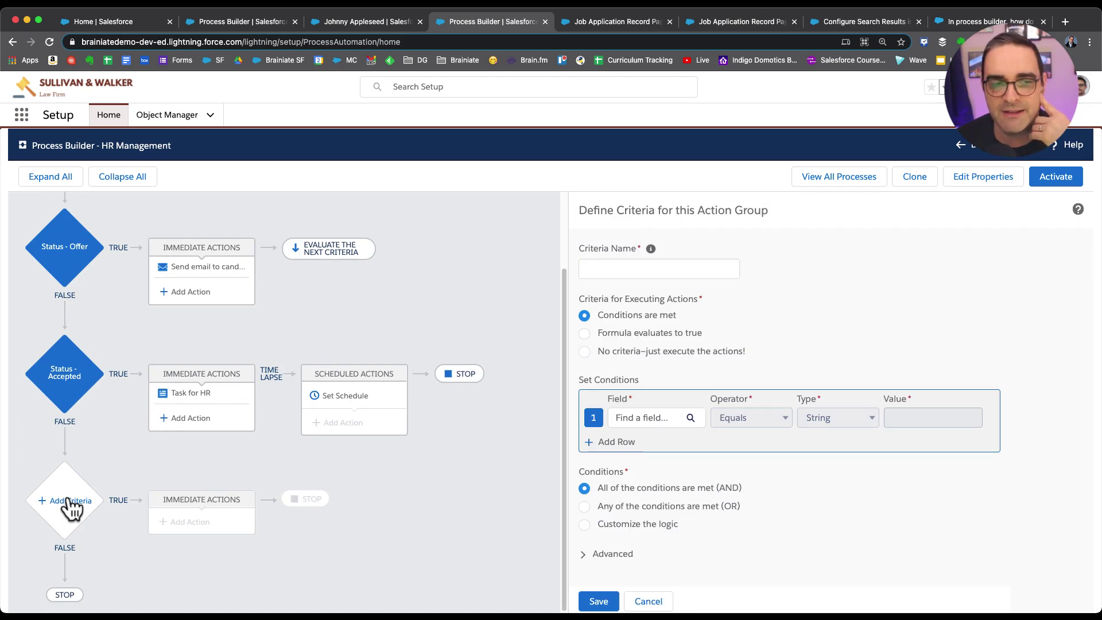
{"action": "left_click", "coordinate": [635, 270]}
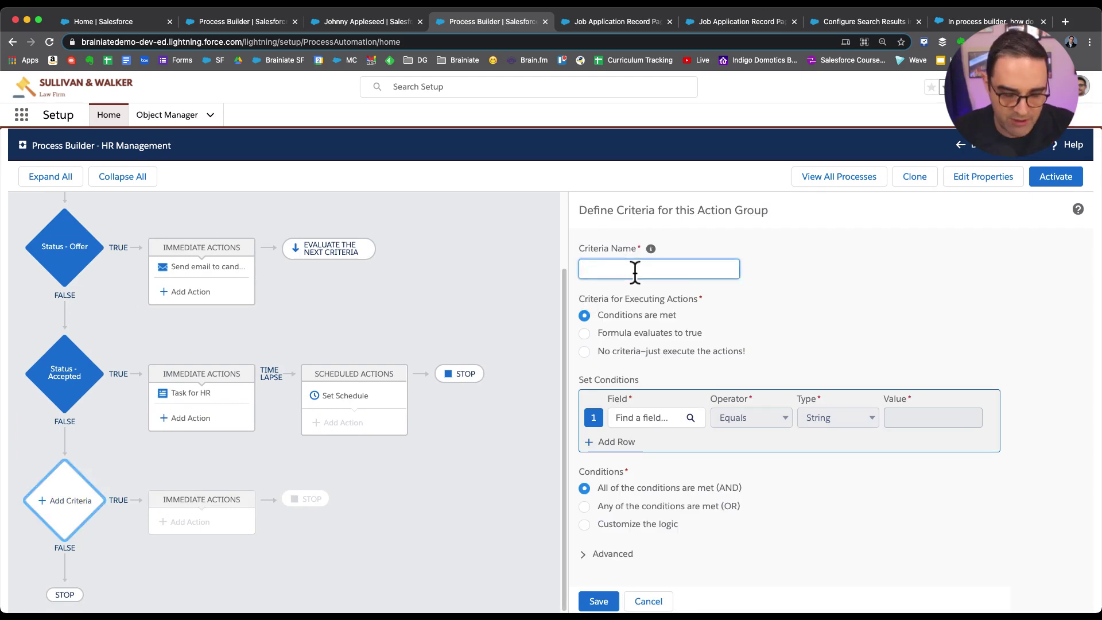
{"action": "type", "text": "Any"}
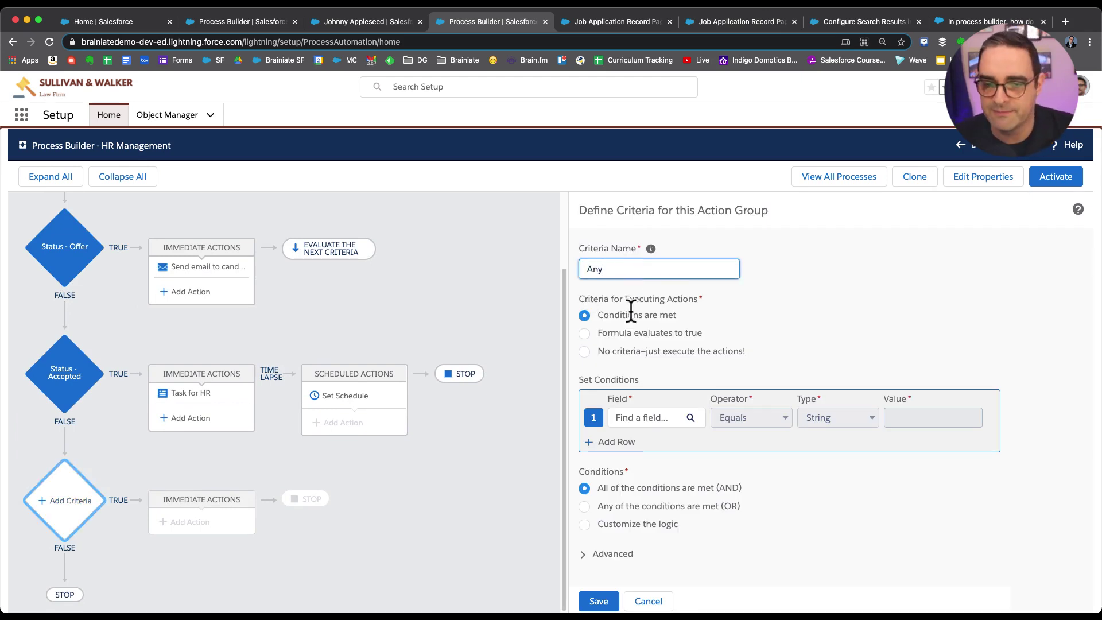
{"action": "key", "text": "Return"}
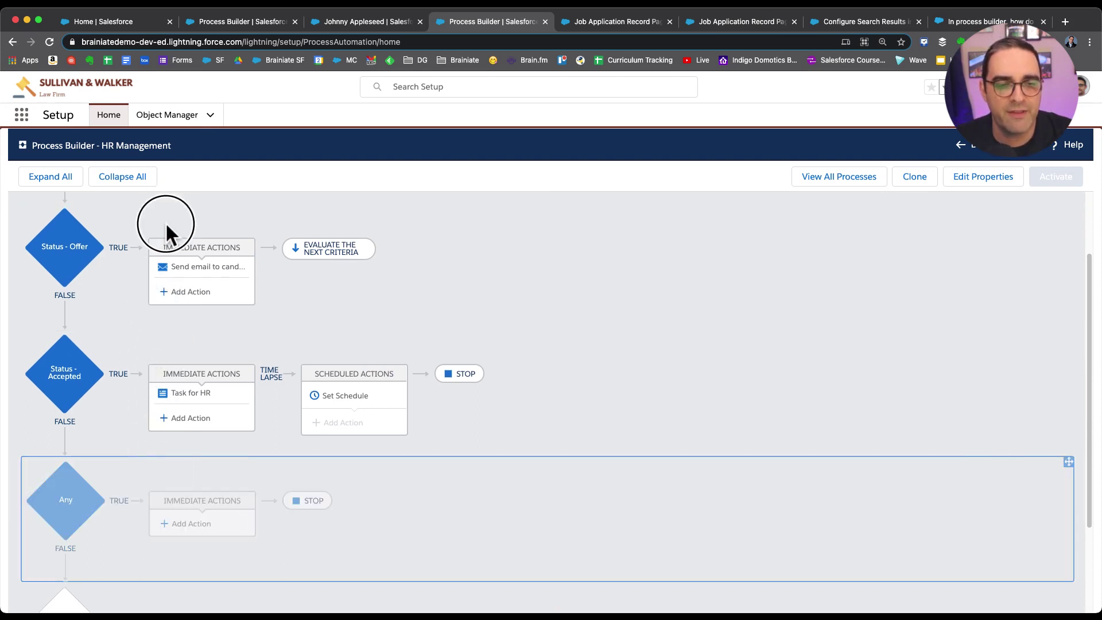
{"action": "left_click", "coordinate": [189, 289]}
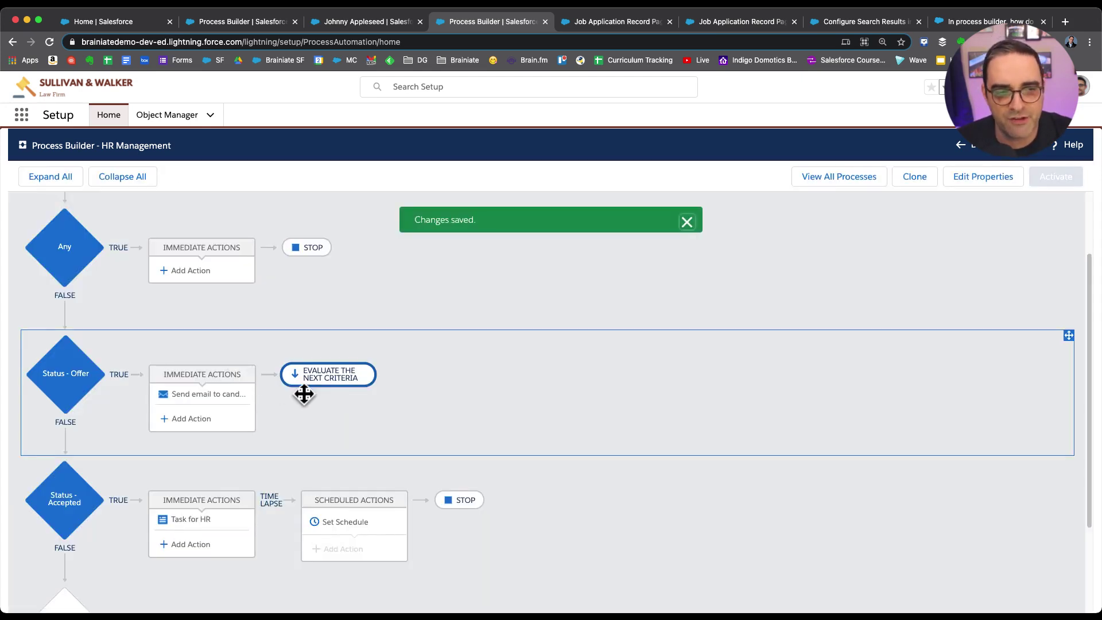
- Make the process evaluate the next criteria after the Any node's actions instead of stopping, and save it
{"action": "scroll", "coordinate": [307, 396], "scroll_direction": "up", "scroll_amount": 2}
{"action": "left_click", "coordinate": [318, 343]}
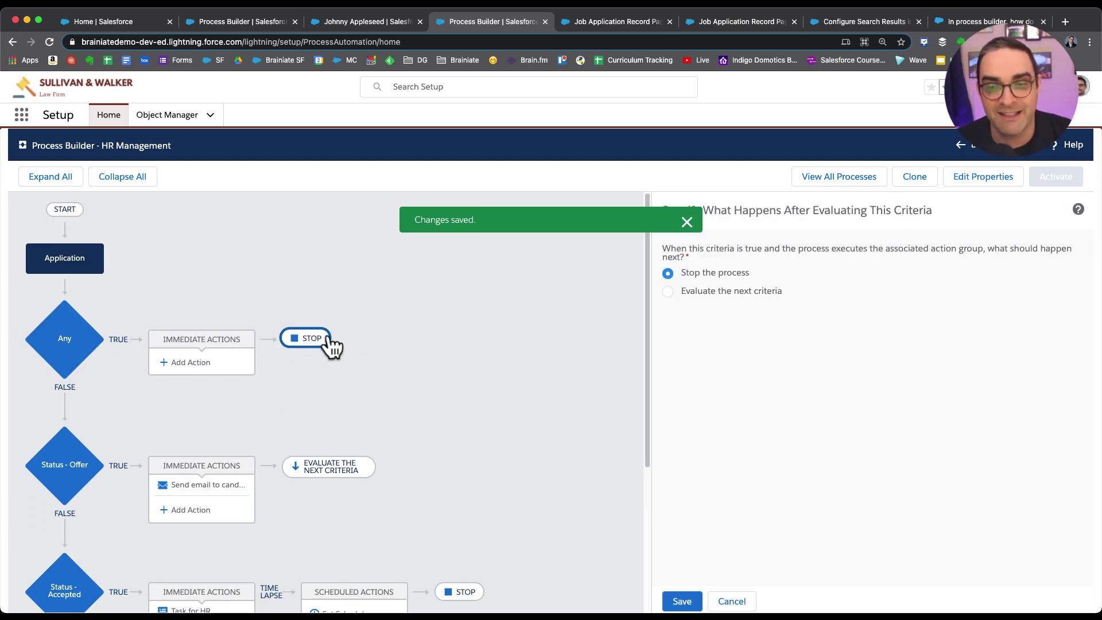
{"action": "left_click", "coordinate": [767, 291]}
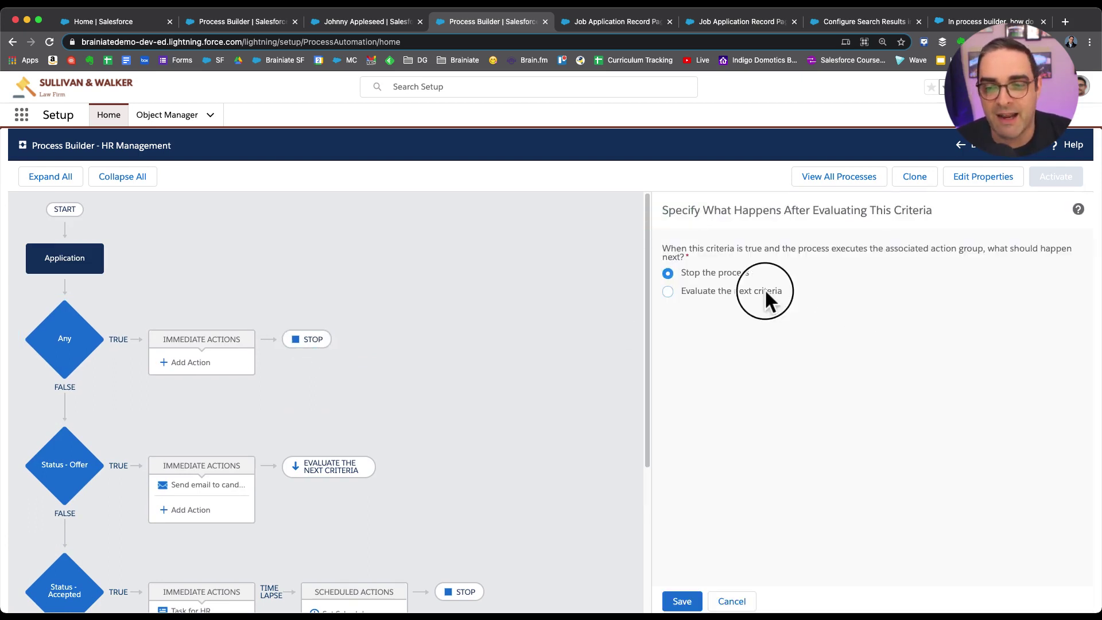
{"action": "left_click", "coordinate": [689, 600]}
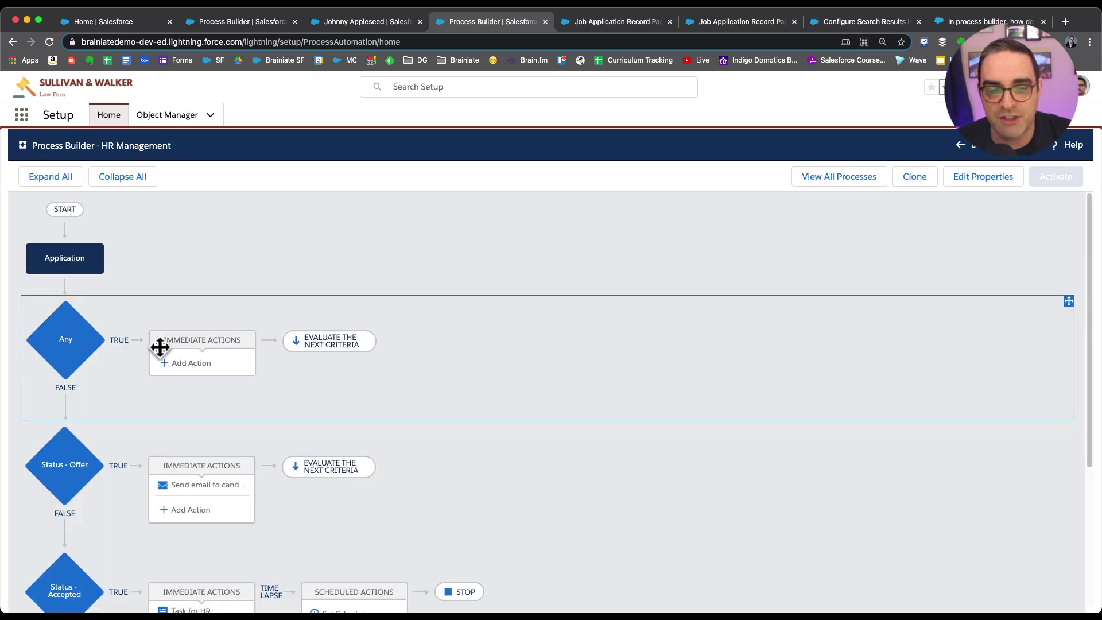
- Add an immediate action of type Update Records under the Any criteria and name it Update Descriptive Name
{"action": "scroll", "coordinate": [247, 402], "scroll_direction": "down", "scroll_amount": 2}
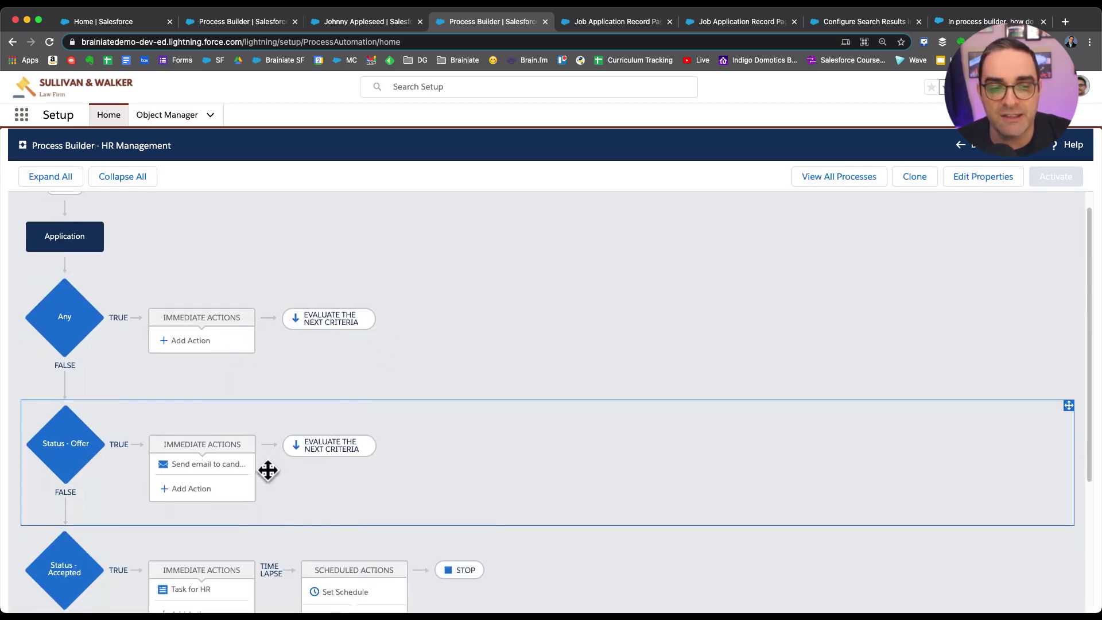
{"action": "scroll", "coordinate": [215, 448], "scroll_direction": "down", "scroll_amount": 2}
{"action": "scroll", "coordinate": [216, 448], "scroll_direction": "up", "scroll_amount": 3}
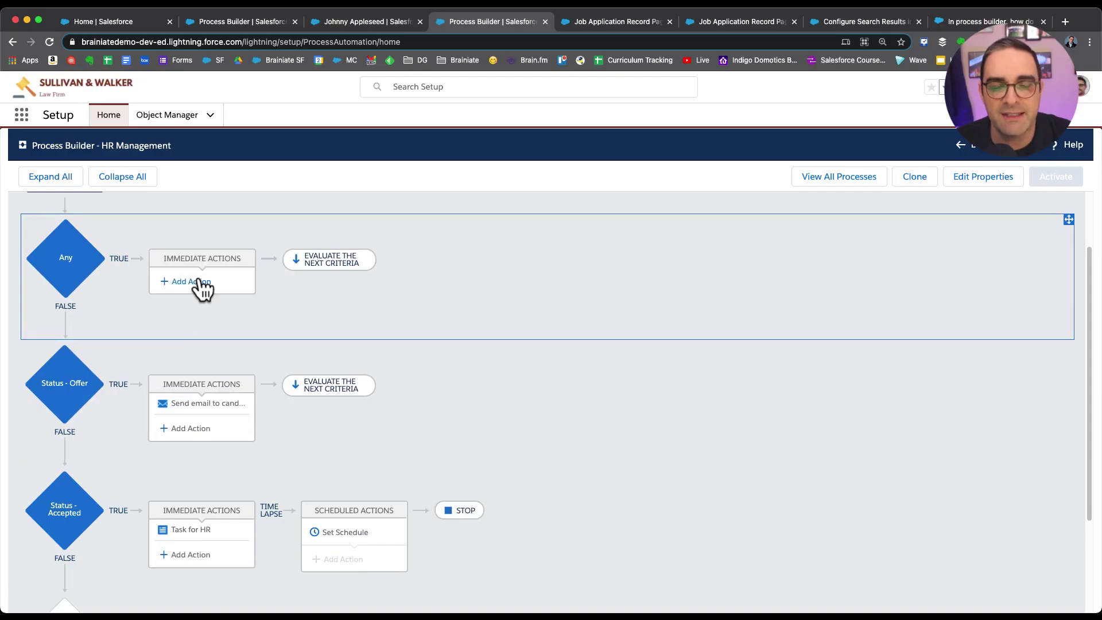
{"action": "left_click", "coordinate": [201, 283]}
{"action": "left_click", "coordinate": [777, 267]}
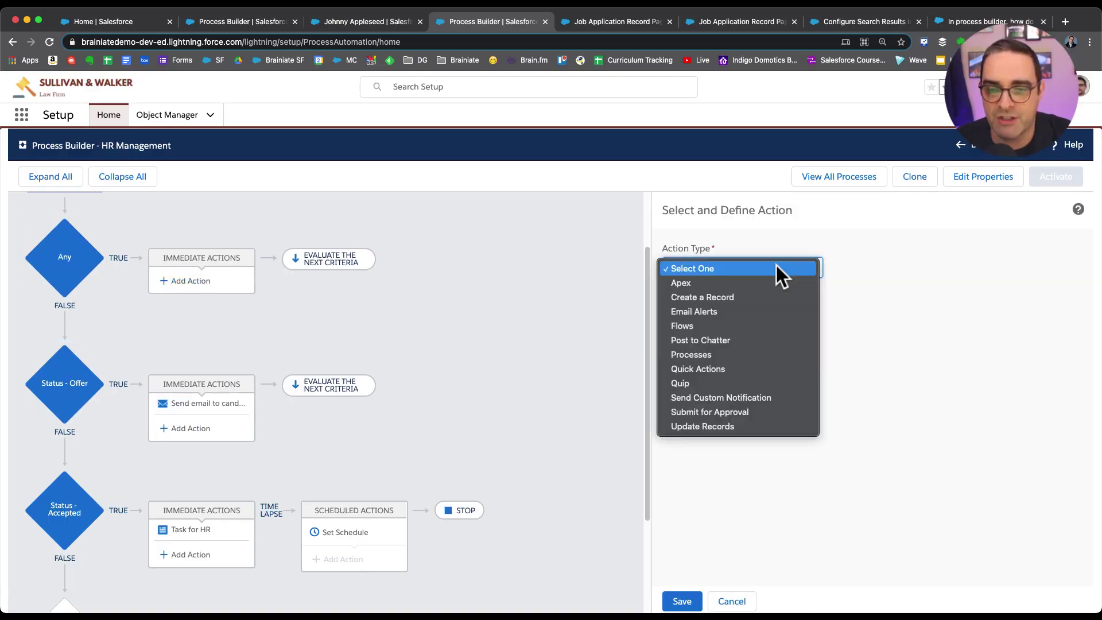
{"action": "left_click", "coordinate": [755, 425]}
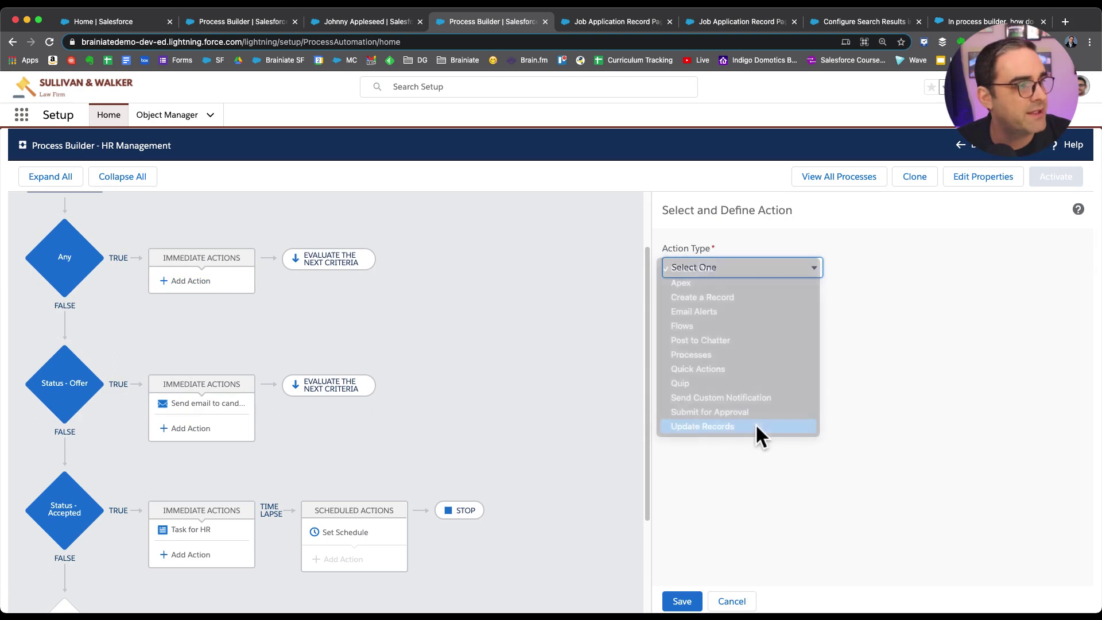
{"action": "left_click", "coordinate": [713, 313]}
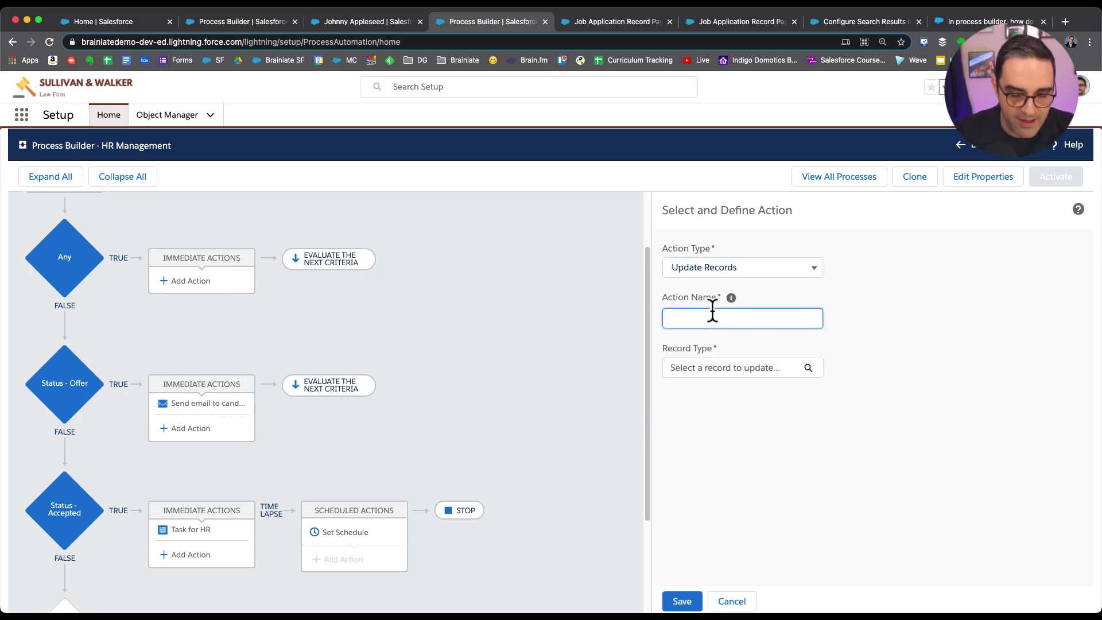
{"action": "type", "text": "Update"}
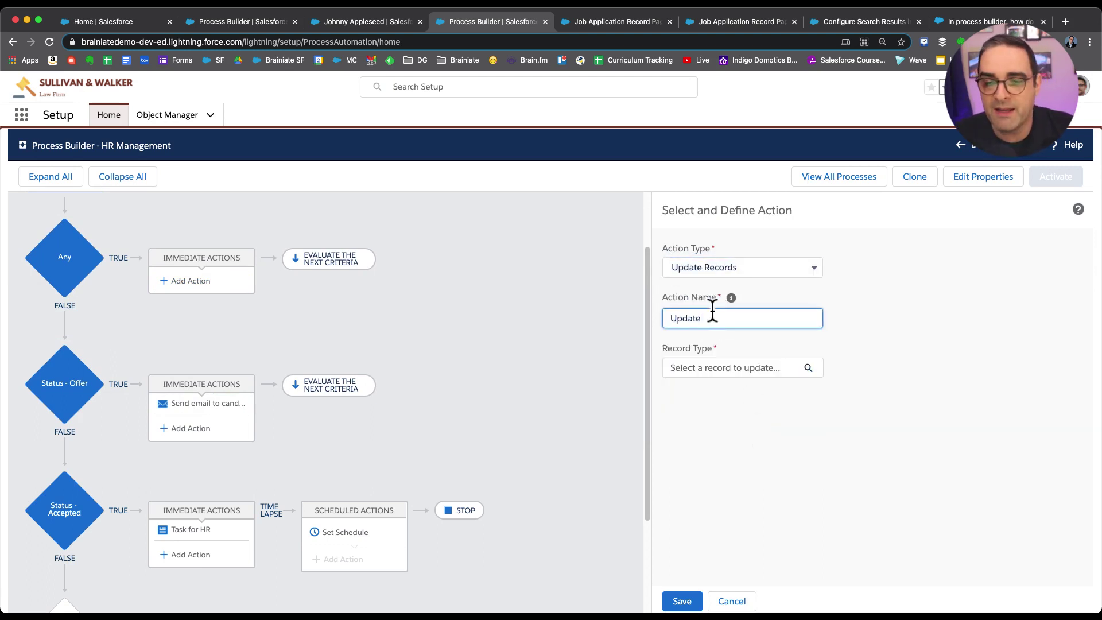
{"action": "type", "text": " Description Name"}
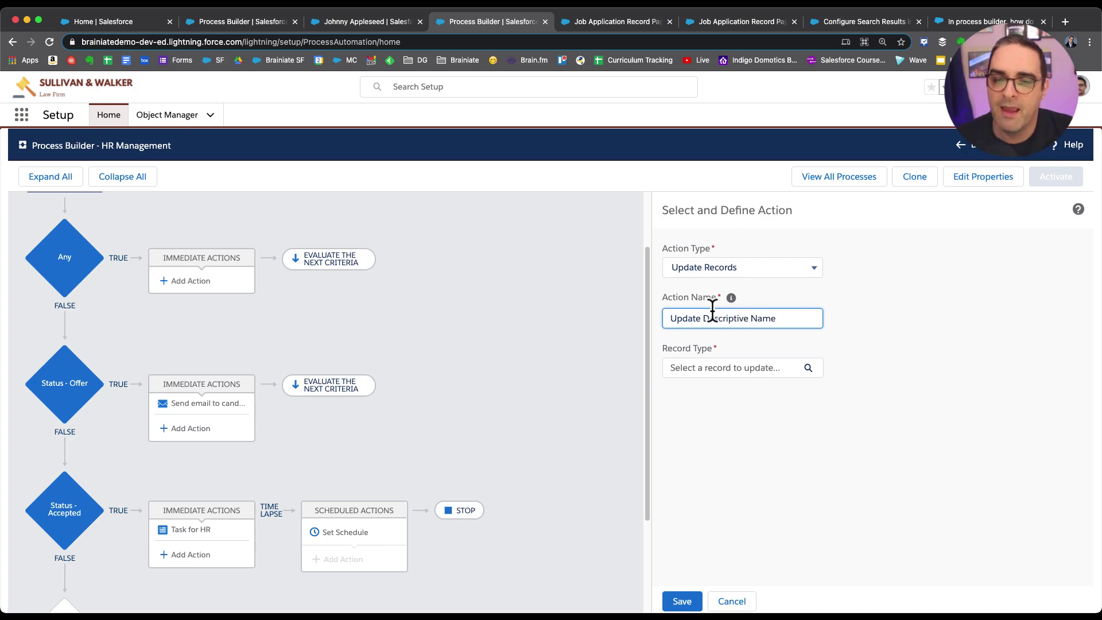
- Target the Application__c record that started the process and choose Descriptive Name as the field to update
{"action": "left_click", "coordinate": [741, 370]}
{"action": "left_click", "coordinate": [519, 305]}
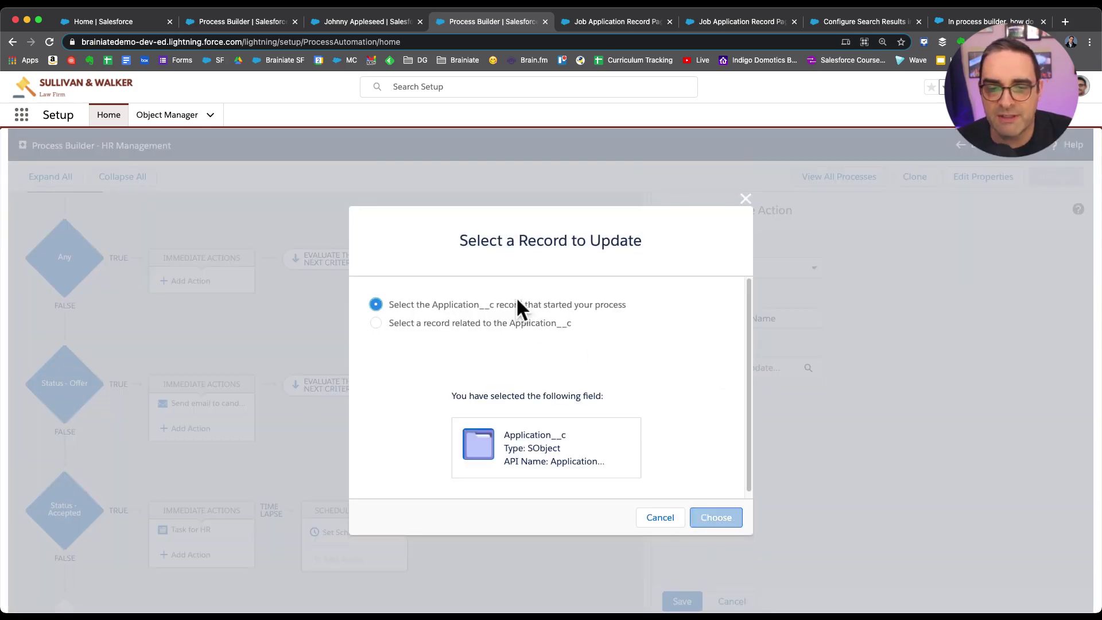
{"action": "left_click", "coordinate": [725, 518]}
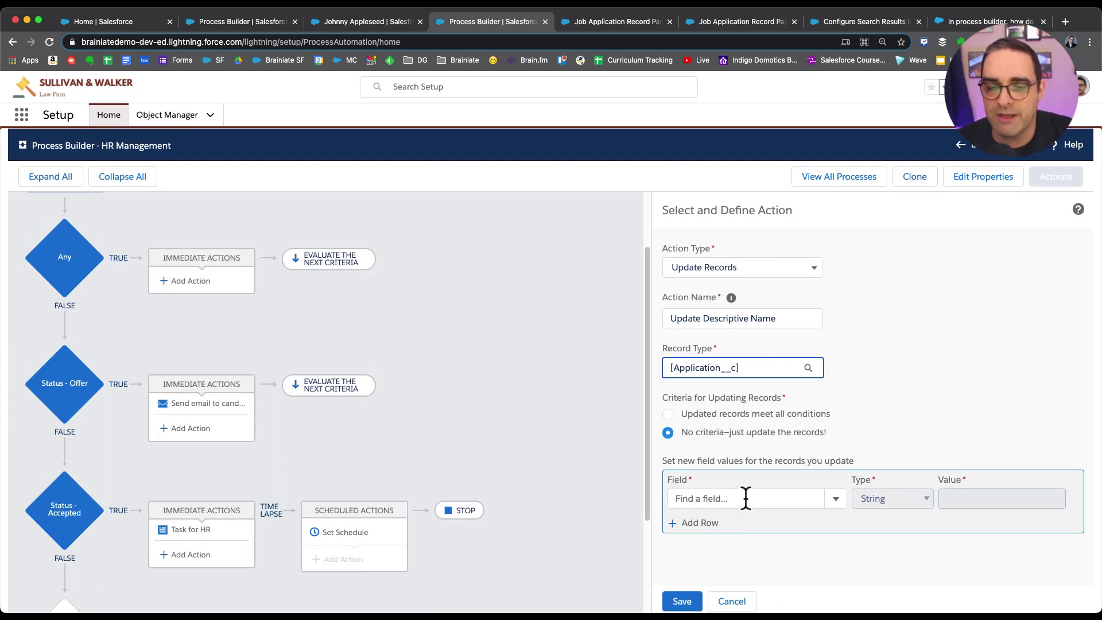
{"action": "left_click", "coordinate": [746, 497]}
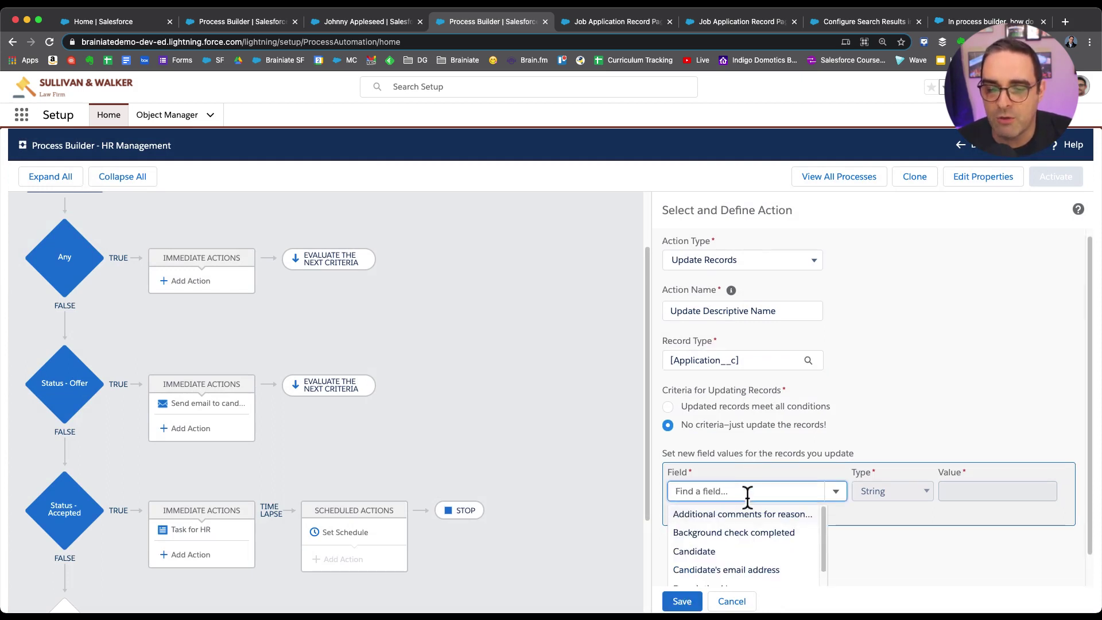
{"action": "scroll", "coordinate": [749, 519], "scroll_direction": "down", "scroll_amount": 1}
{"action": "left_click", "coordinate": [743, 559]}
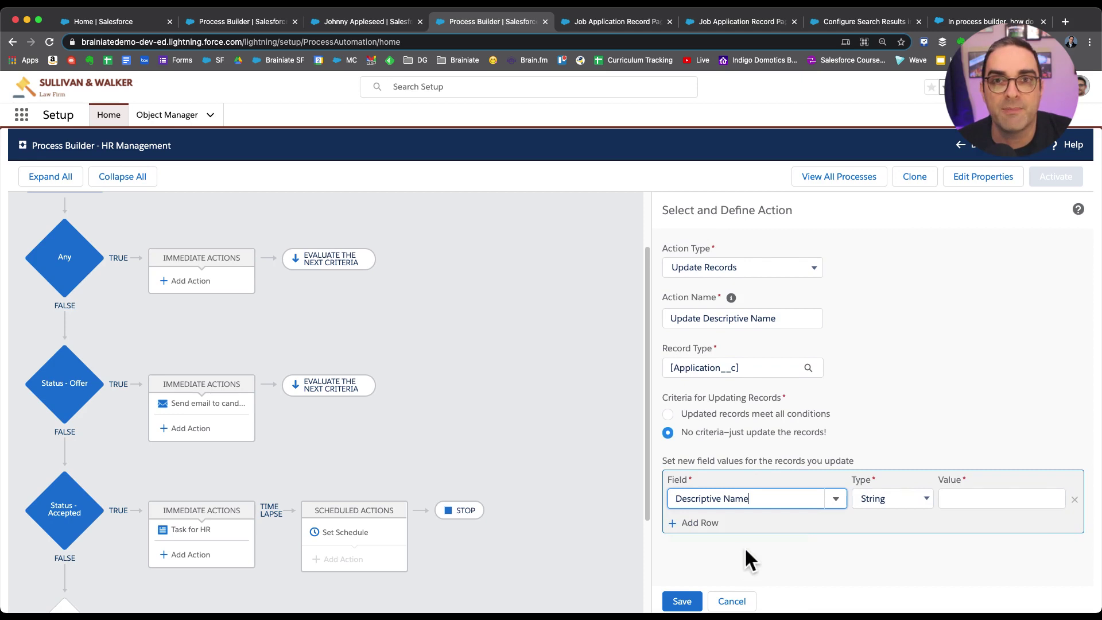
- Set the value type for the Descriptive Name field to Formula and open its formula editor
{"action": "left_click", "coordinate": [902, 495]}
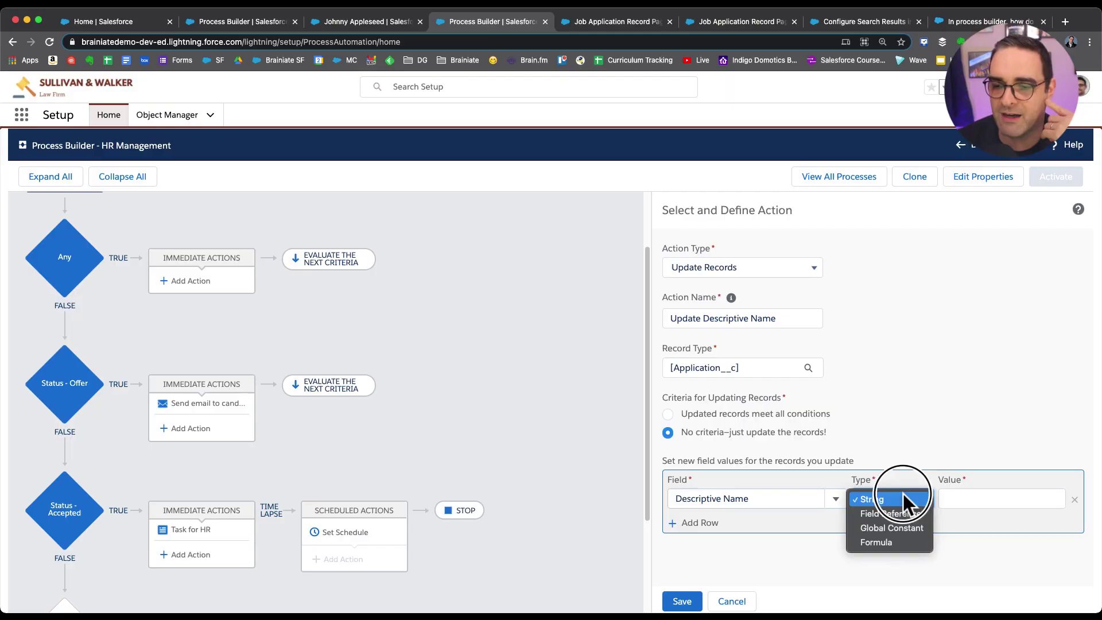
{"action": "left_click", "coordinate": [907, 538]}
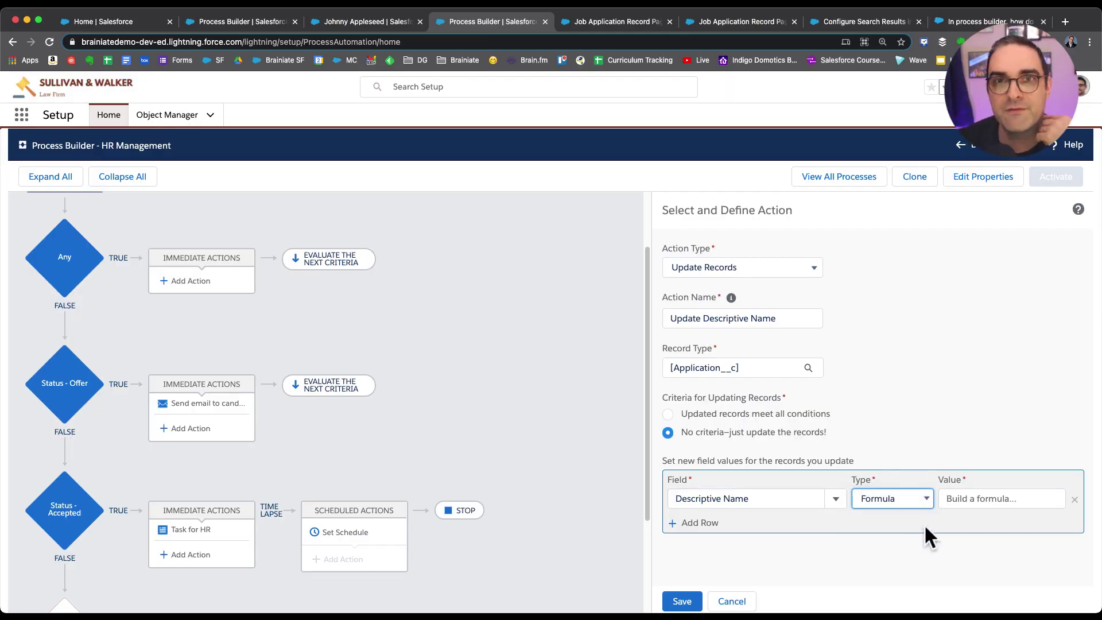
{"action": "left_click", "coordinate": [1008, 506]}
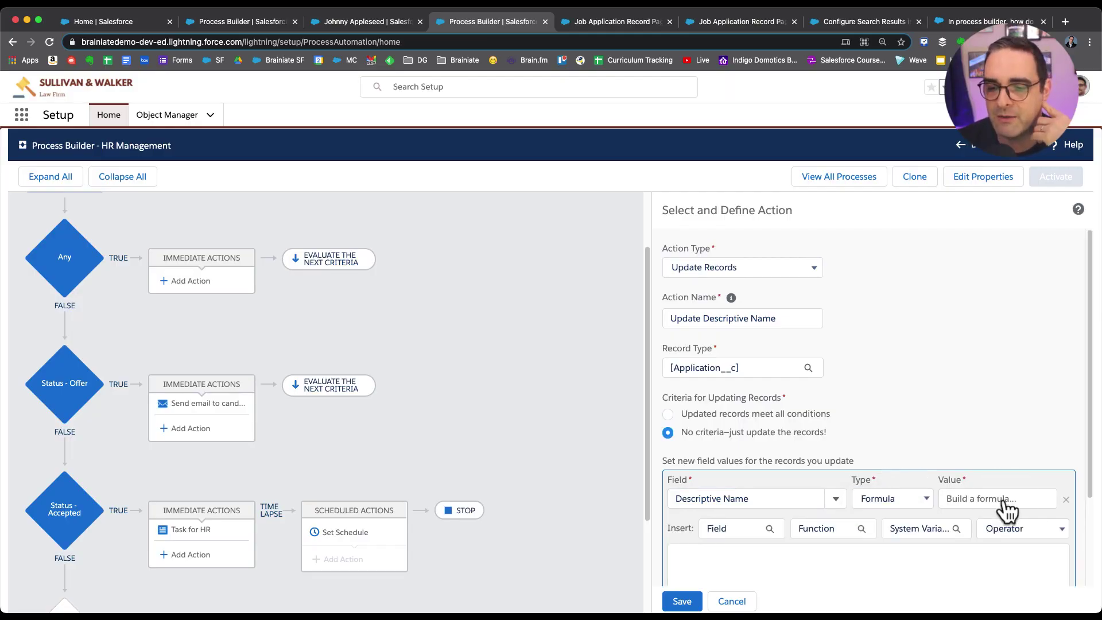
{"action": "scroll", "coordinate": [957, 477], "scroll_direction": "down", "scroll_amount": 2}
{"action": "left_click", "coordinate": [757, 456]}
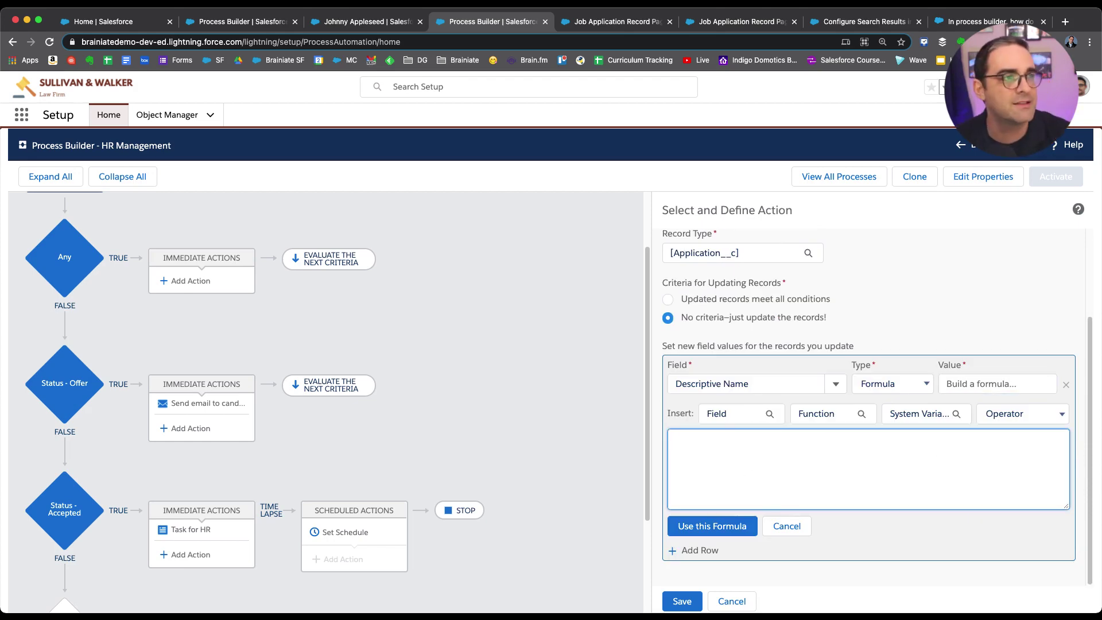
{"action": "key", "text": "super+Tab"}
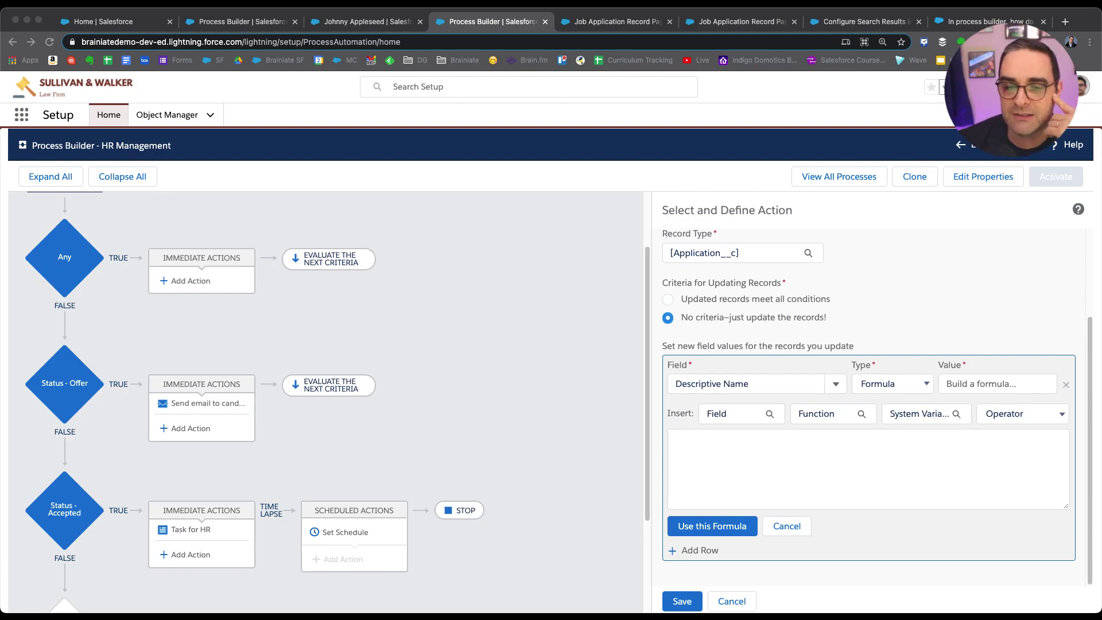
{"action": "left_click", "coordinate": [780, 447]}
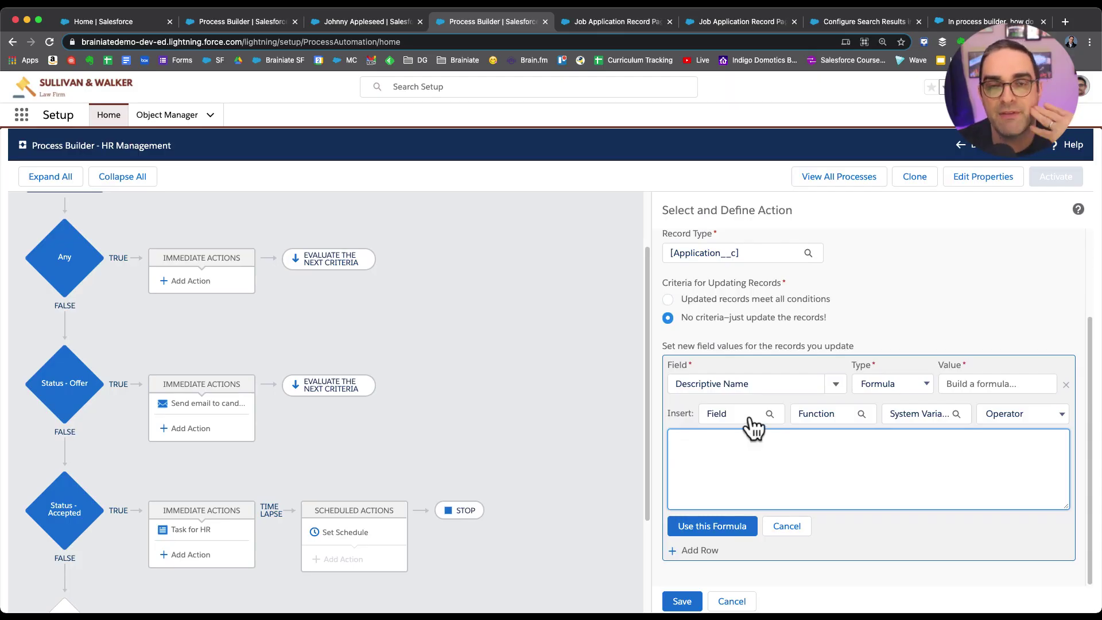
- Insert the Candidate's First Name field from Application__c into the formula and append &' '& after it
{"action": "left_click", "coordinate": [751, 418]}
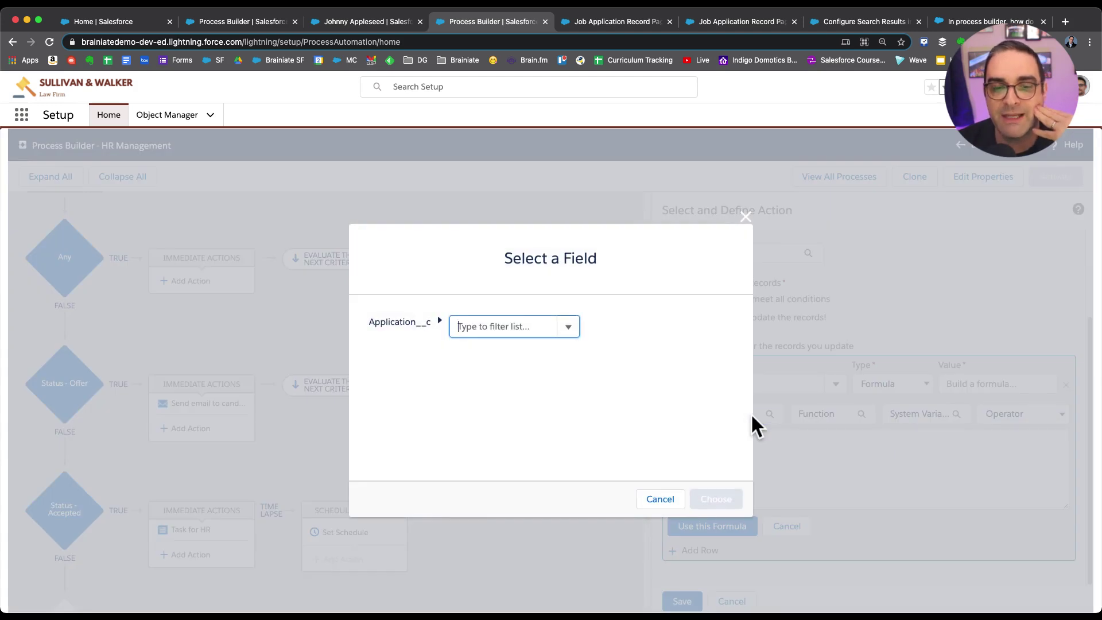
{"action": "left_click", "coordinate": [505, 329]}
{"action": "left_click", "coordinate": [482, 349]}
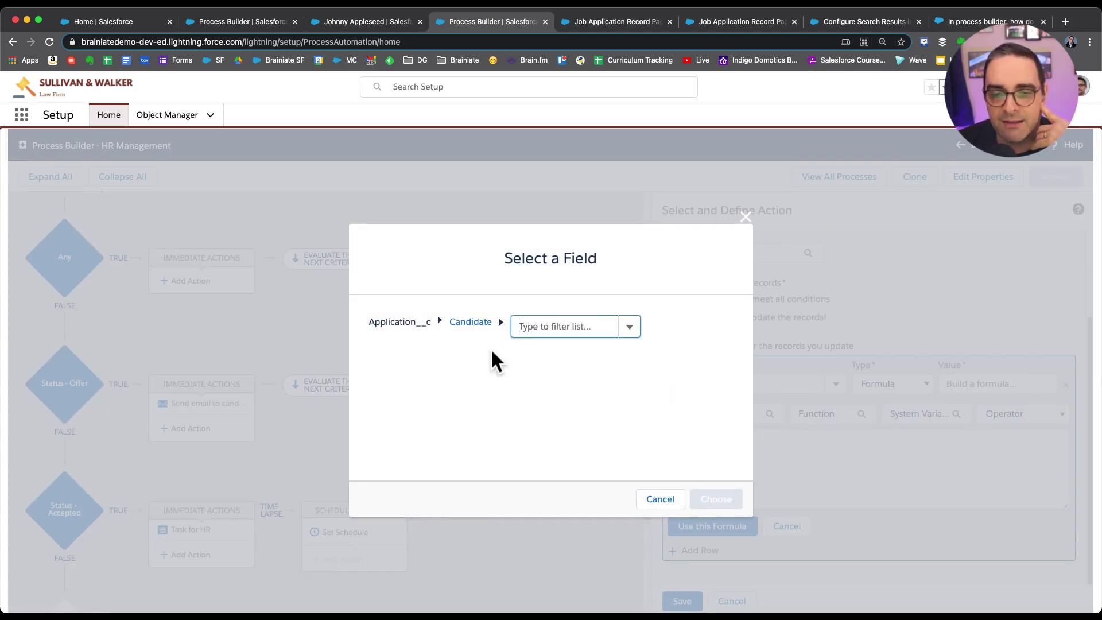
{"action": "left_click", "coordinate": [631, 327]}
{"action": "scroll", "coordinate": [609, 390], "scroll_direction": "down", "scroll_amount": 10}
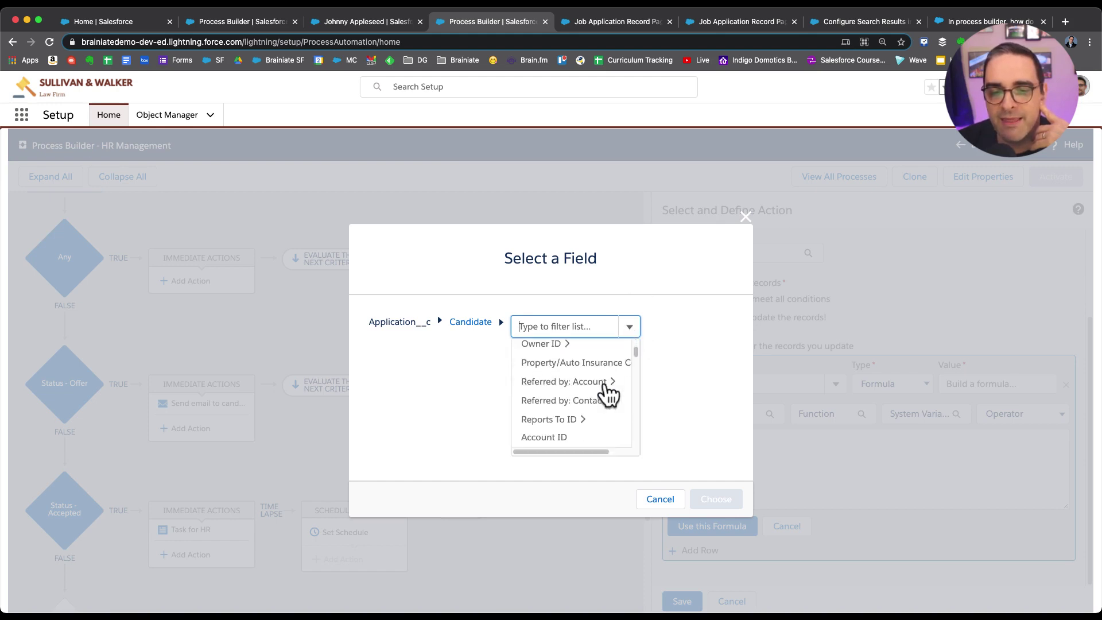
{"action": "scroll", "coordinate": [608, 395], "scroll_direction": "down", "scroll_amount": 8}
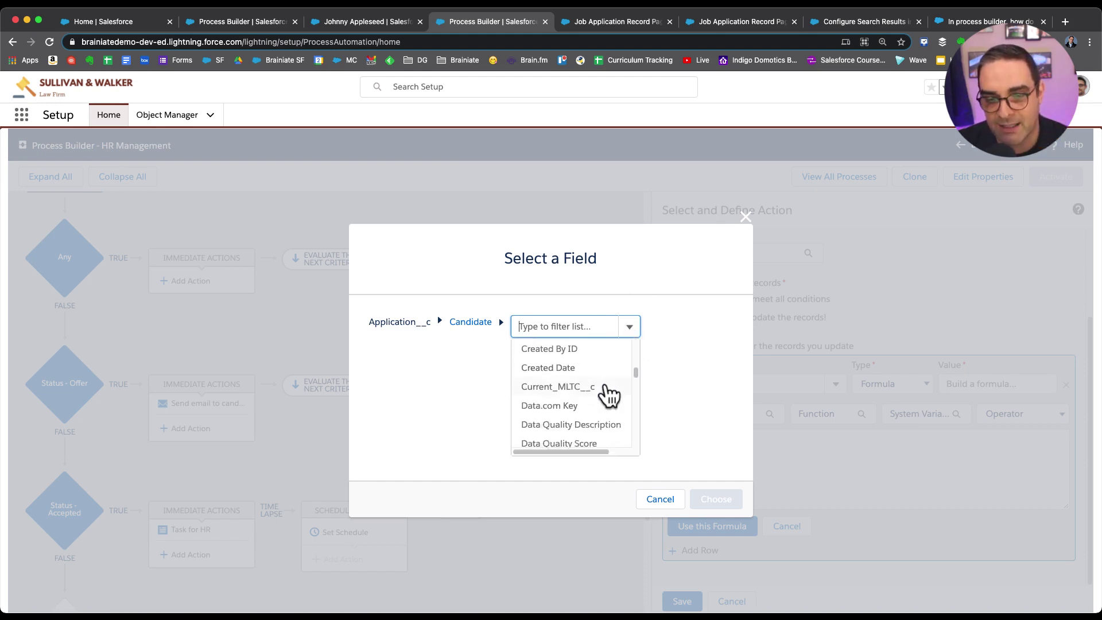
{"action": "scroll", "coordinate": [608, 394], "scroll_direction": "down", "scroll_amount": 5}
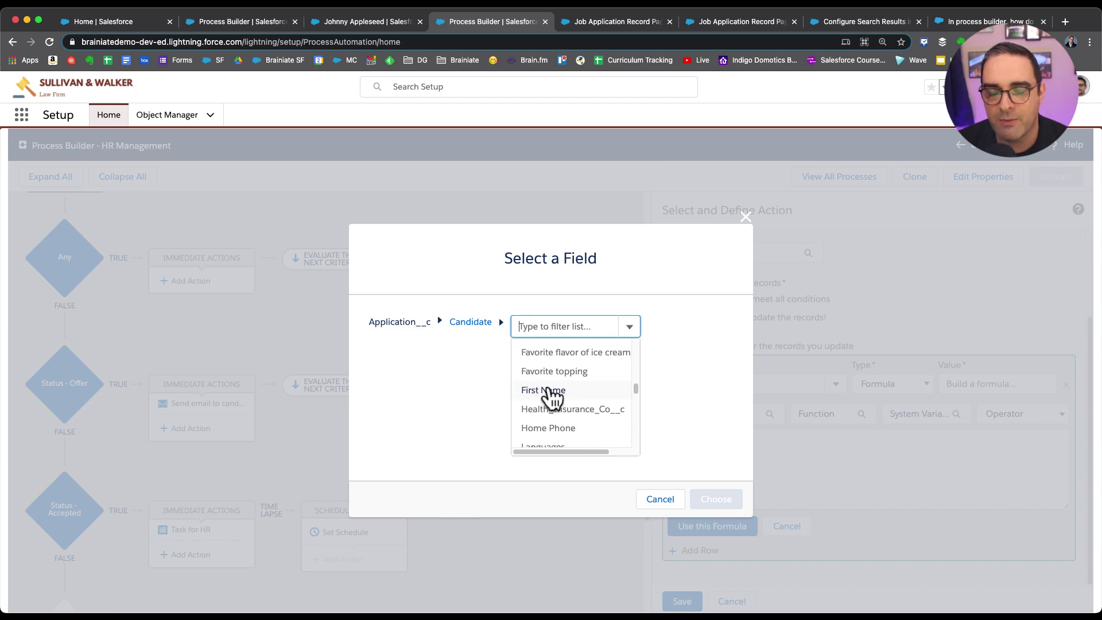
{"action": "left_click", "coordinate": [548, 389]}
{"action": "left_click", "coordinate": [712, 498]}
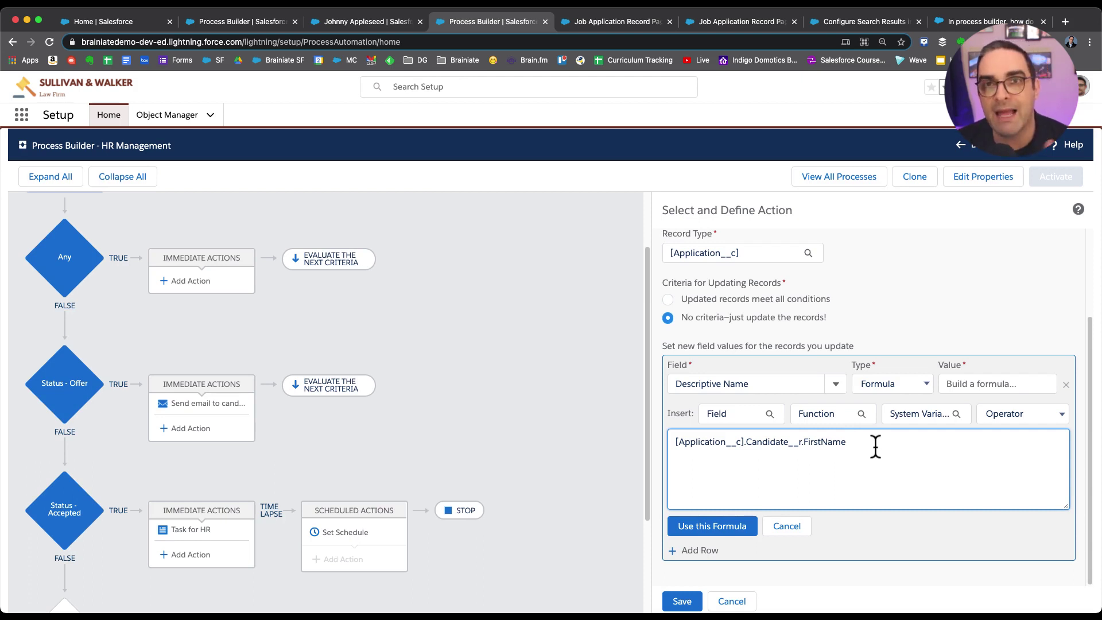
{"action": "type", "text": "&' '&"}
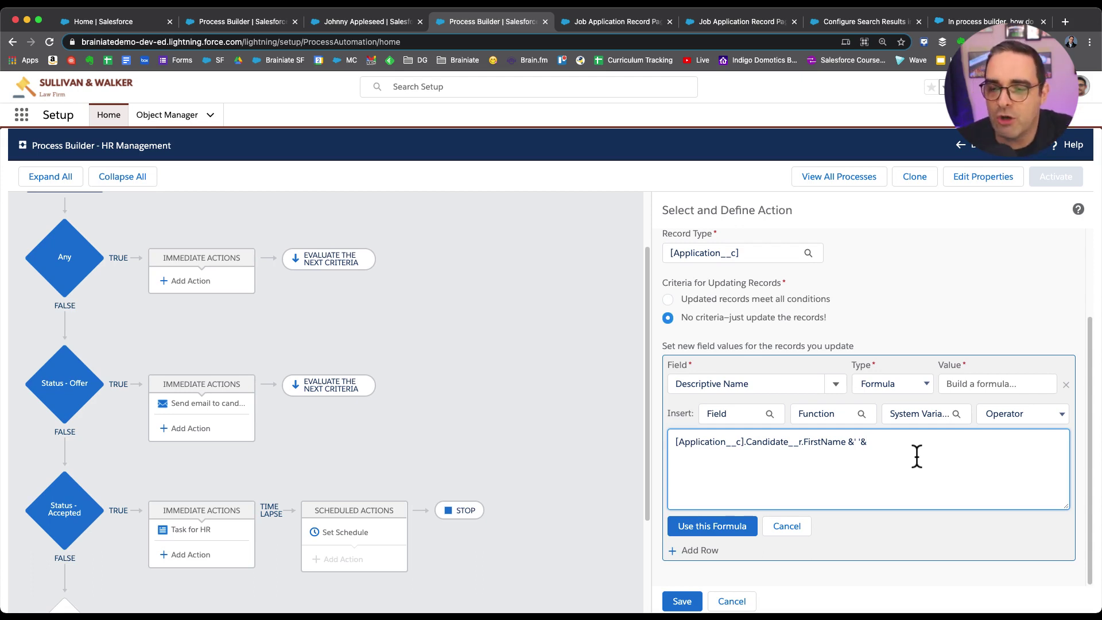
- Add the Candidate's Last Name field from Application__c to the formula, followed by another &' '&
{"action": "left_click", "coordinate": [761, 413]}
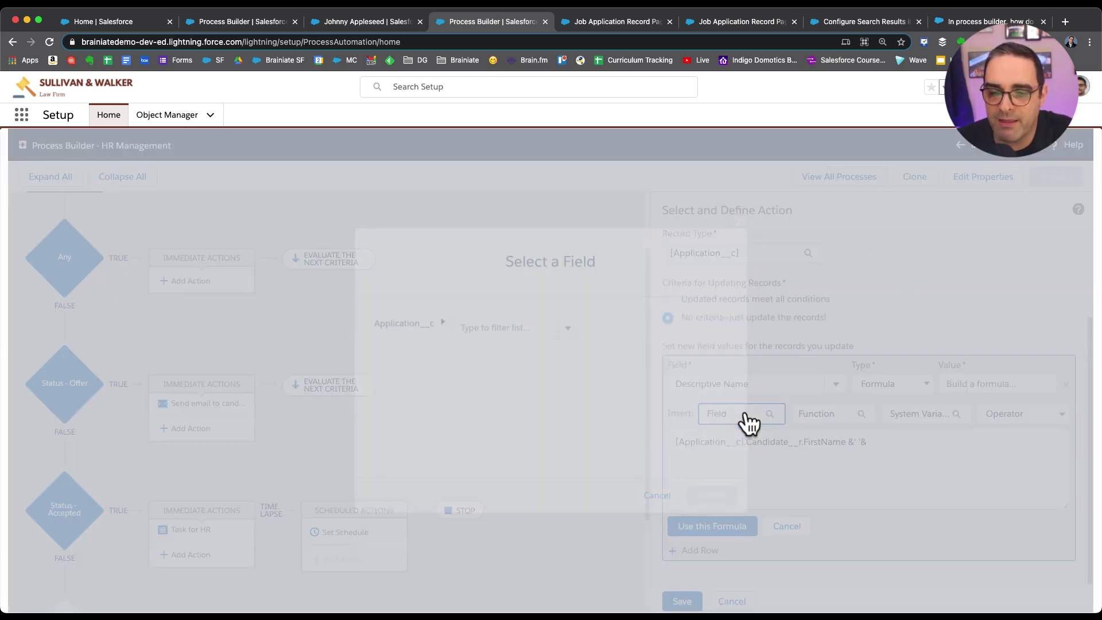
{"action": "left_click", "coordinate": [513, 328]}
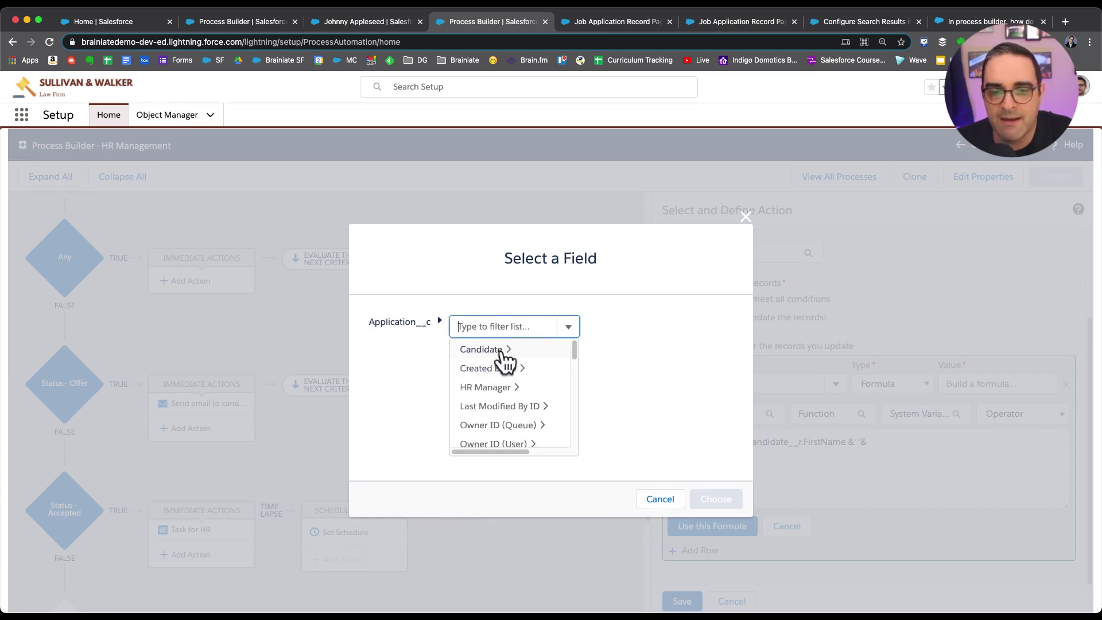
{"action": "left_click", "coordinate": [502, 353]}
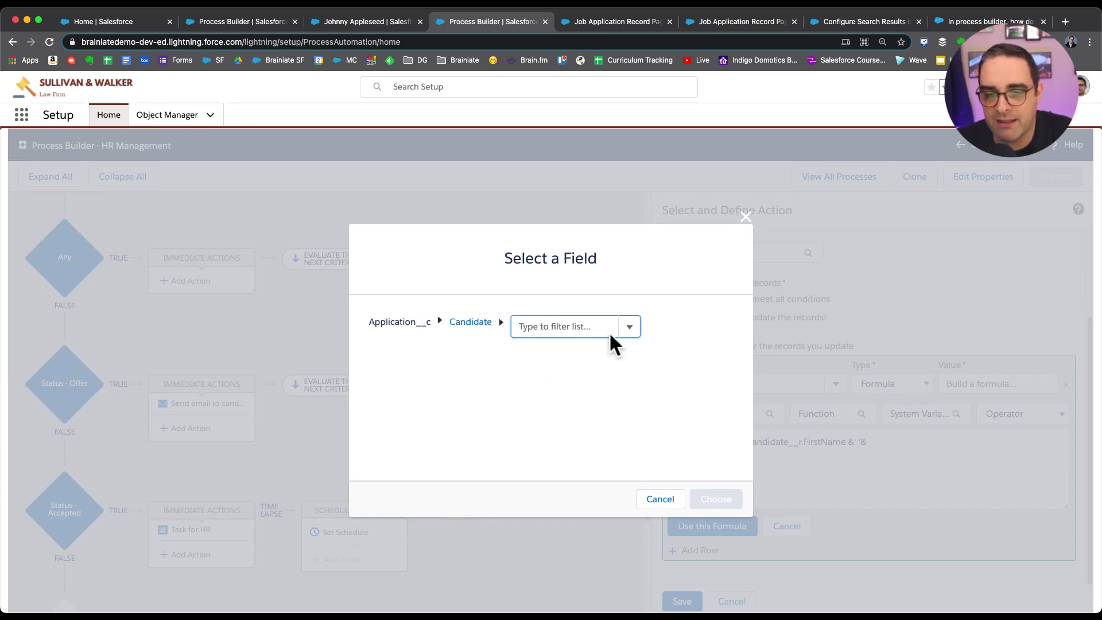
{"action": "left_click", "coordinate": [631, 332]}
{"action": "scroll", "coordinate": [594, 407], "scroll_direction": "down", "scroll_amount": 10}
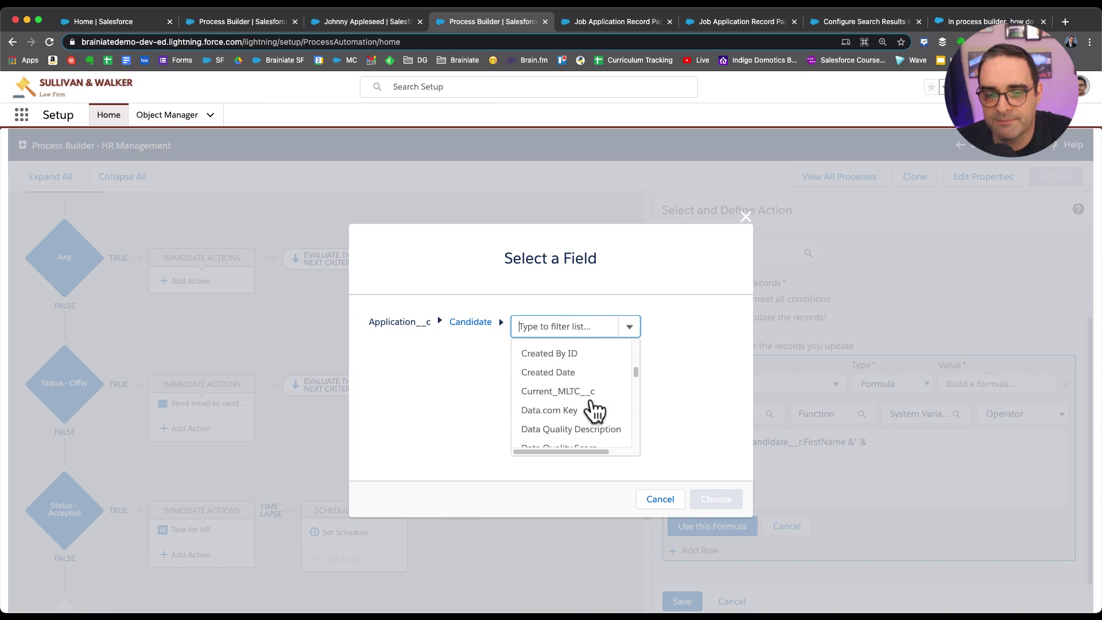
{"action": "left_click", "coordinate": [594, 406]}
{"action": "left_click", "coordinate": [716, 499]}
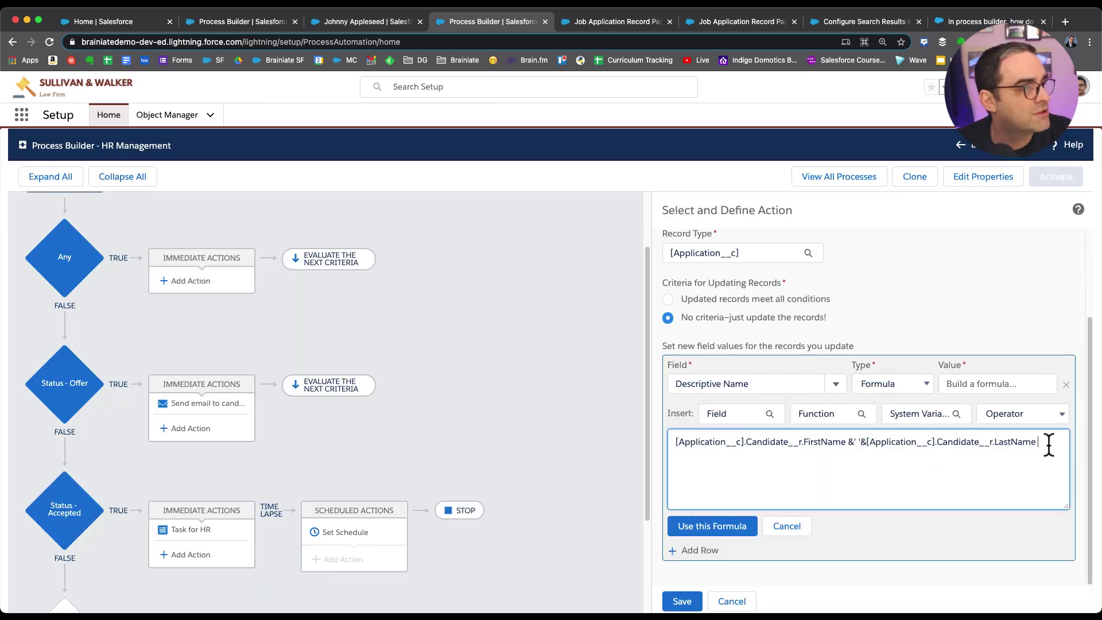
{"action": "type", "text": "&' '&"}
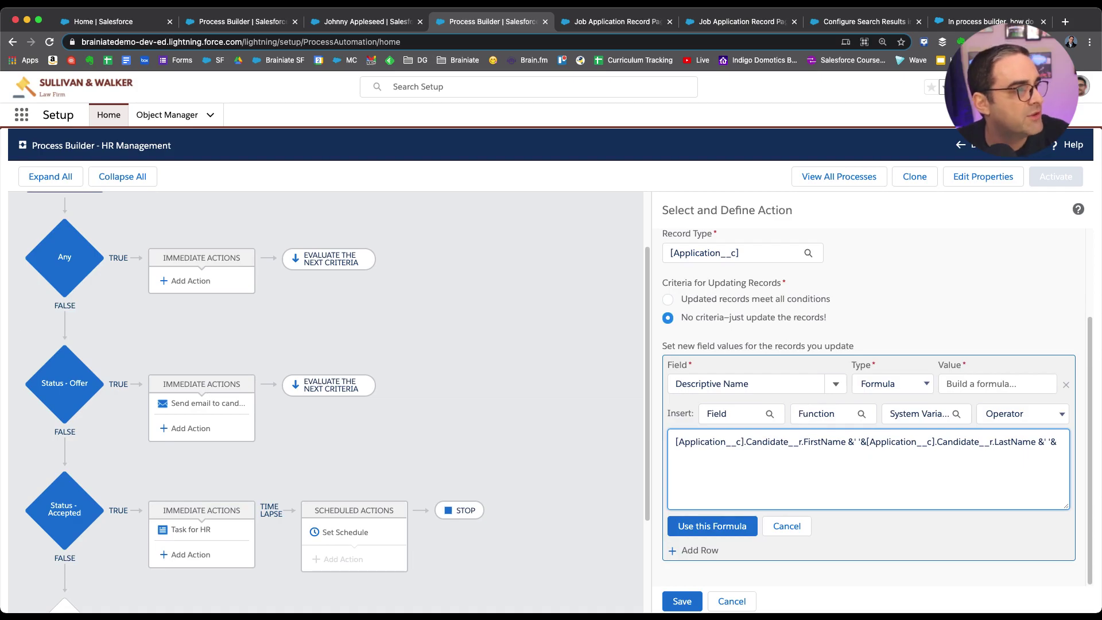
- Prefix the formula with the text label 'Candidate: '& before the Candidate's first name
{"action": "key", "text": "super+Tab"}
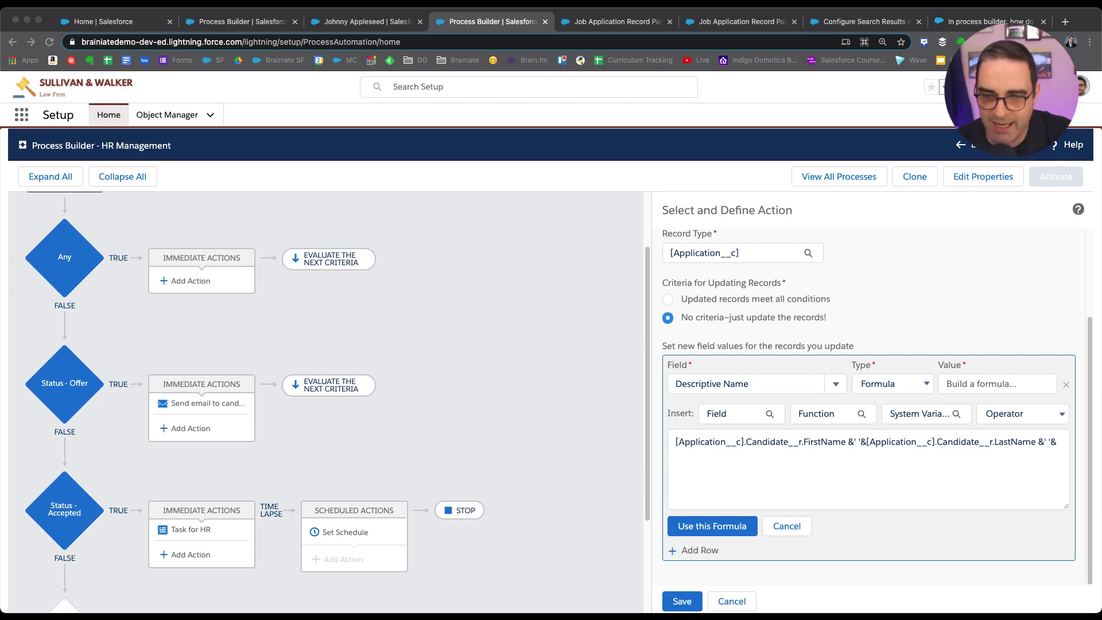
{"action": "key", "text": "super+Tab"}
{"action": "left_click", "coordinate": [675, 442]}
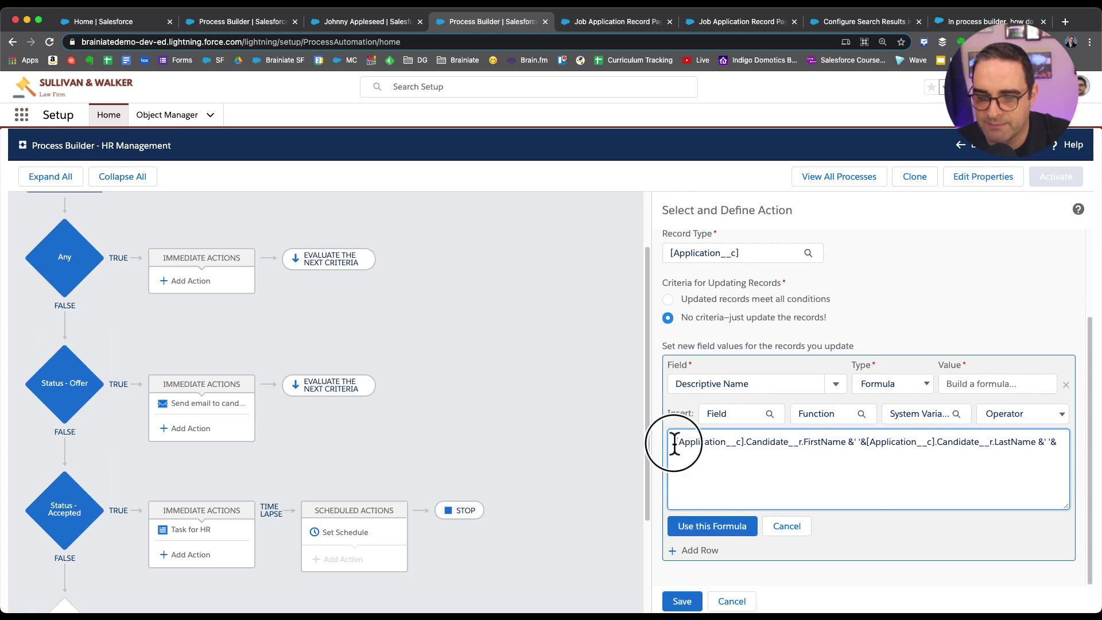
{"action": "type", "text": "'Candidate: '&"}
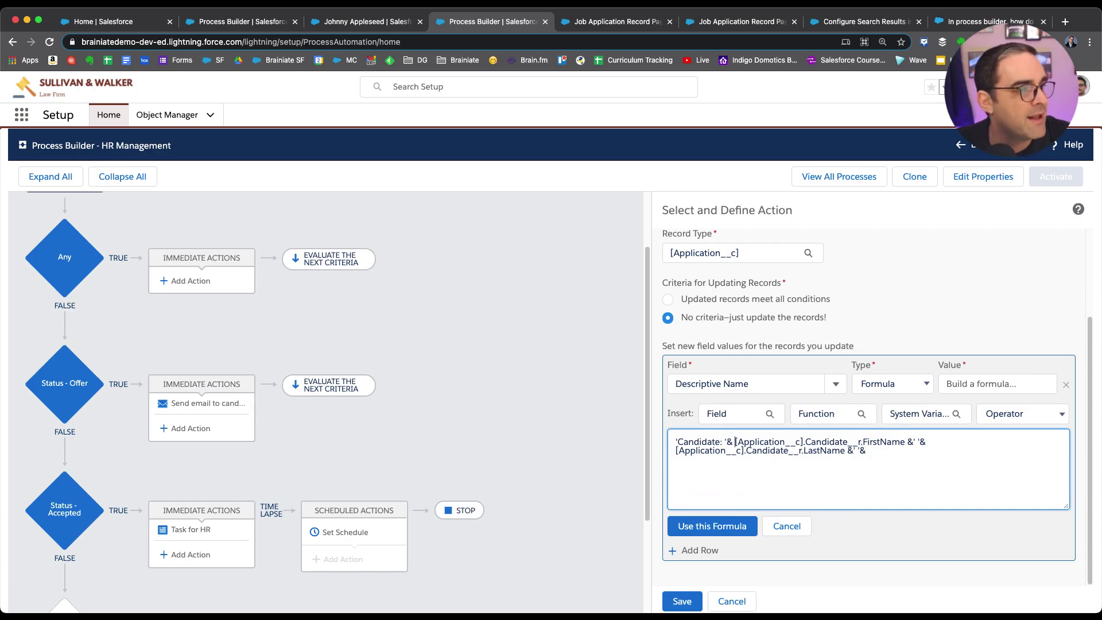
- Change the quoted space after the Candidate's last name to the label ' / HR Manager: '
{"action": "key", "text": "super+Tab"}
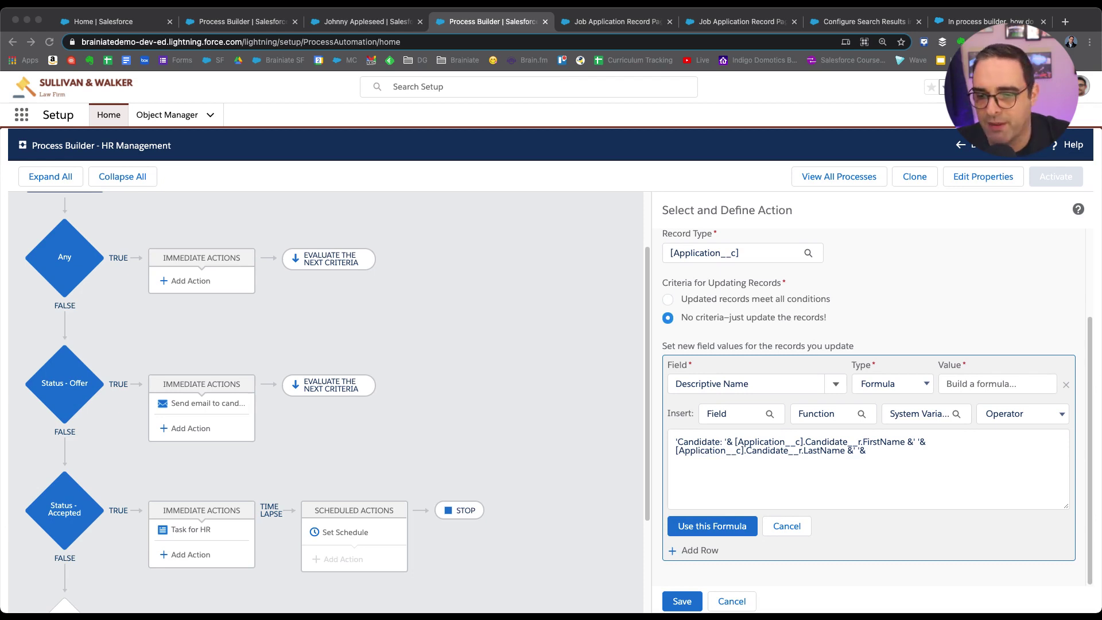
{"action": "left_click", "coordinate": [964, 585]}
{"action": "type", "text": "/ HR Manager:"}
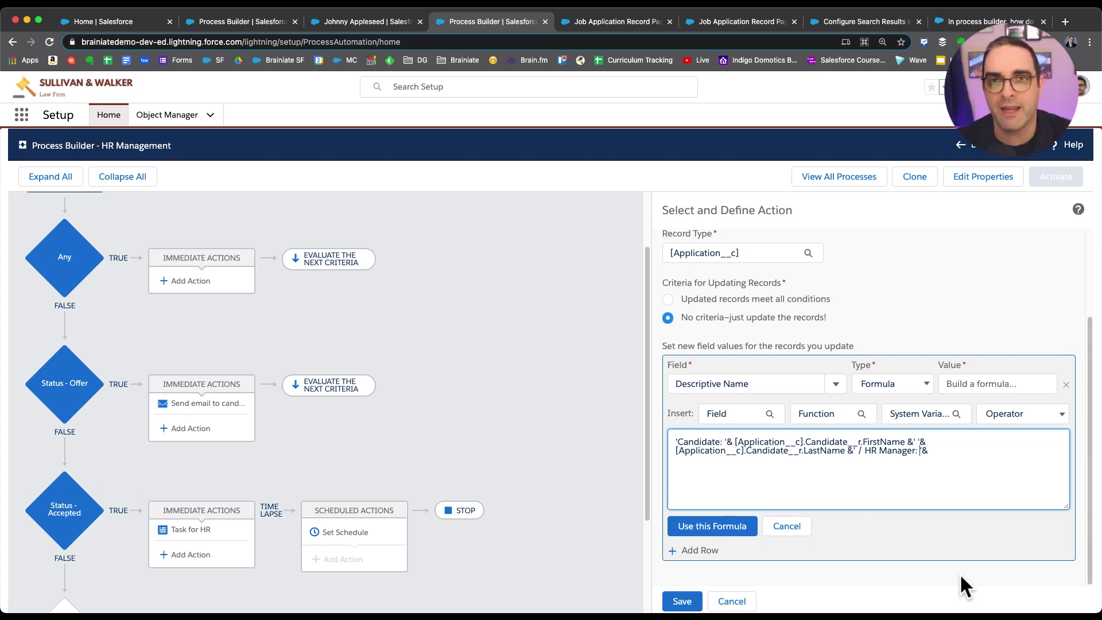
{"action": "left_click", "coordinate": [945, 454]}
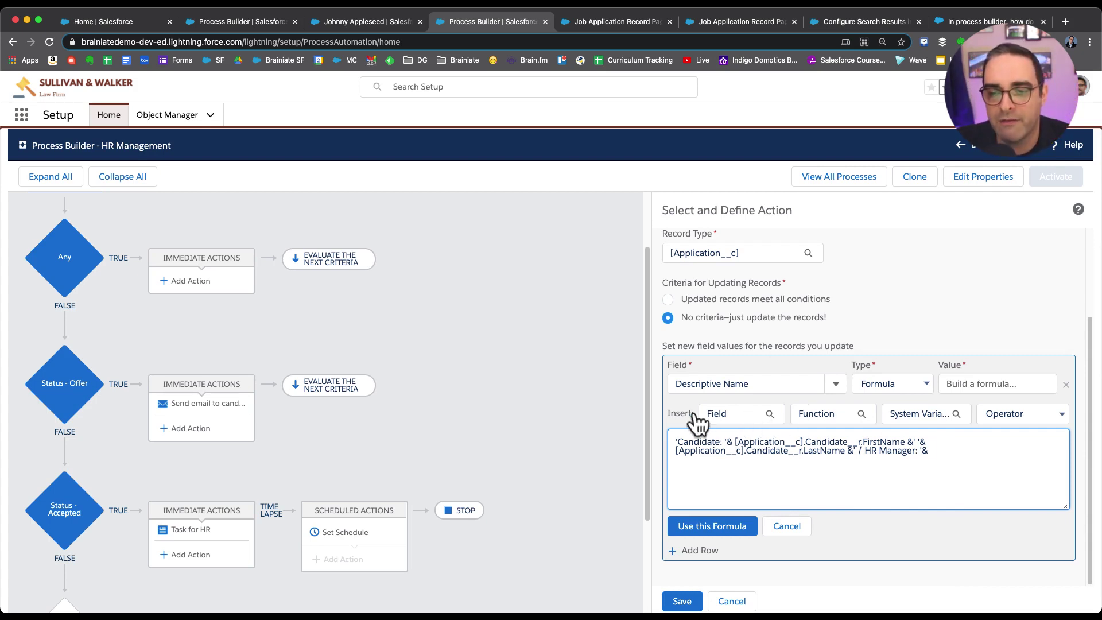
- Append the HR Manager's First Name and Last Name fields to the end of the formula, joined with &' '&
{"action": "left_click", "coordinate": [719, 418]}
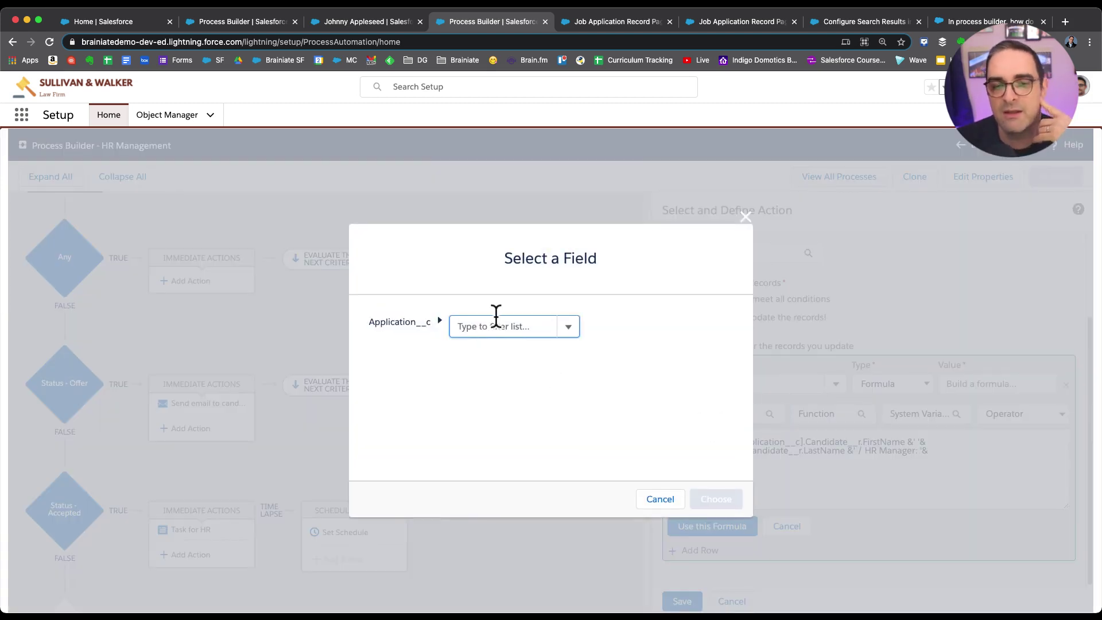
{"action": "type", "text": "hr"}
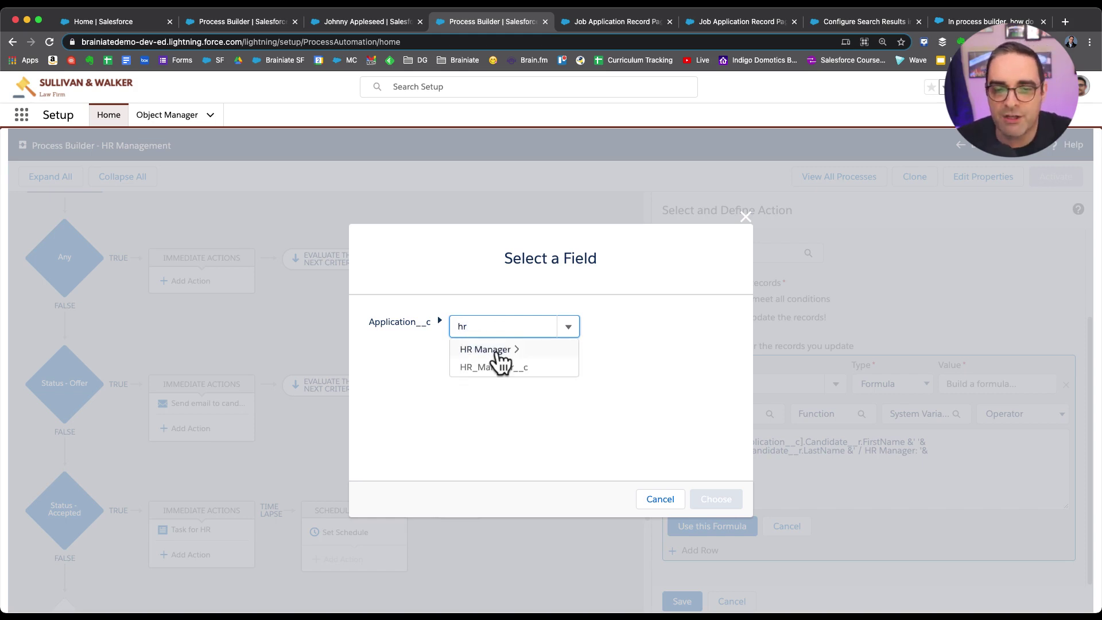
{"action": "left_click", "coordinate": [500, 352]}
{"action": "type", "text": "full"}
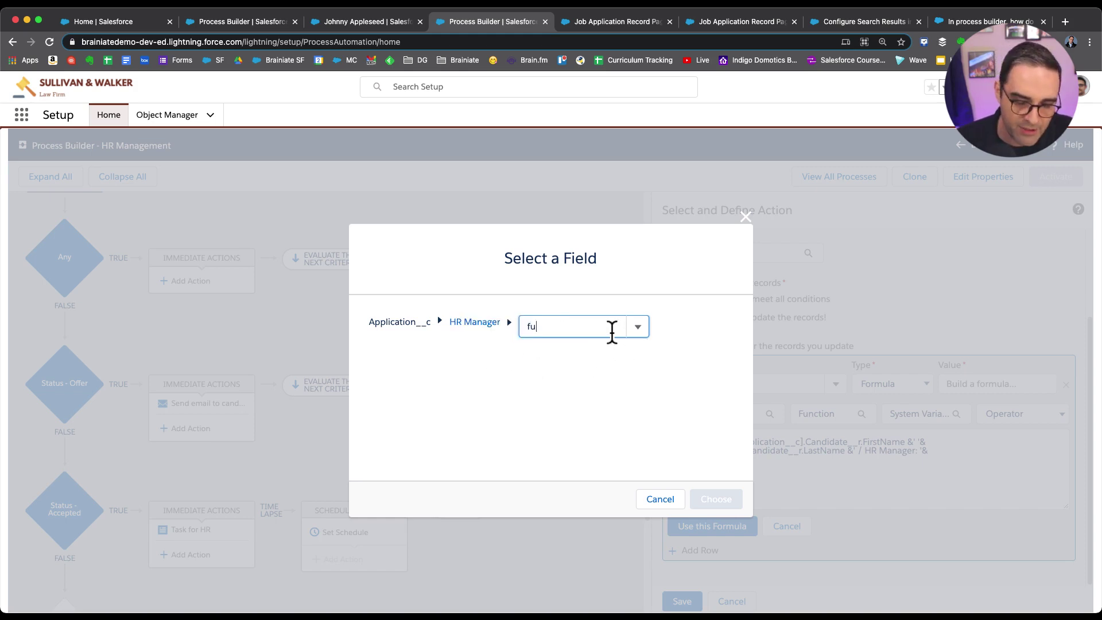
{"action": "key", "text": "BackSpace"}
{"action": "key", "text": "BackSpace"}
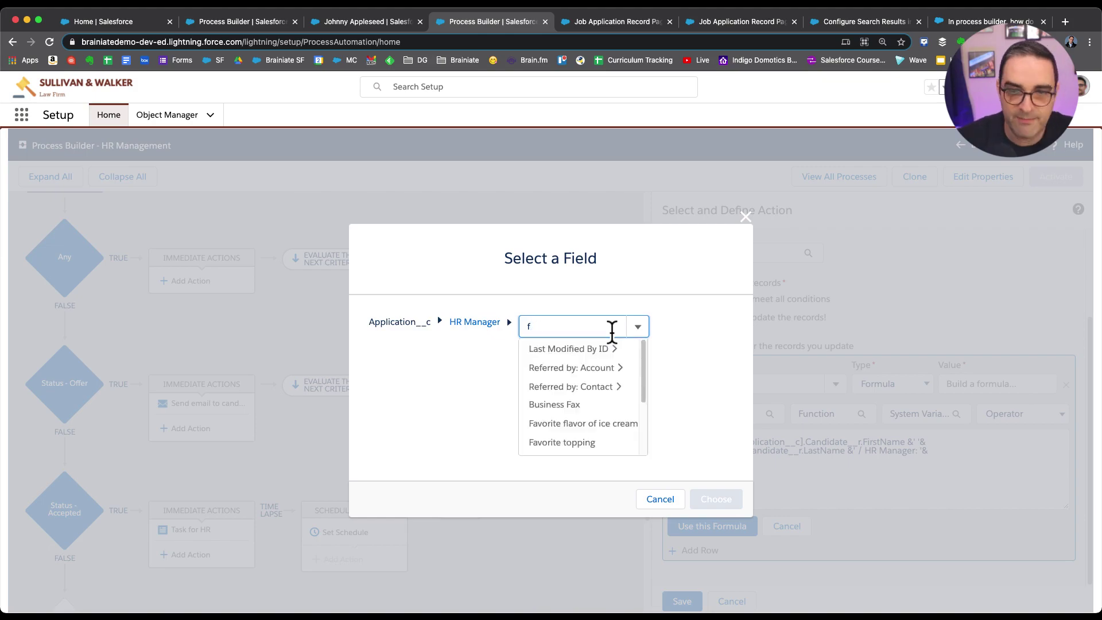
{"action": "type", "text": "i"}
{"action": "key", "text": "Return"}
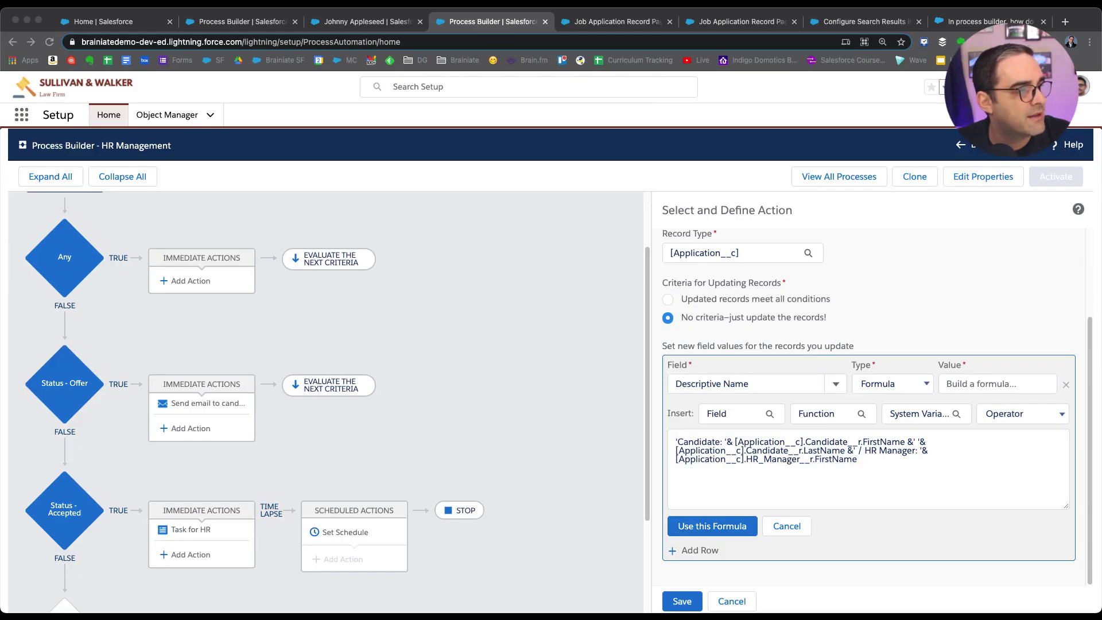
{"action": "type", "text": "& ' '&"}
{"action": "left_click", "coordinate": [749, 414]}
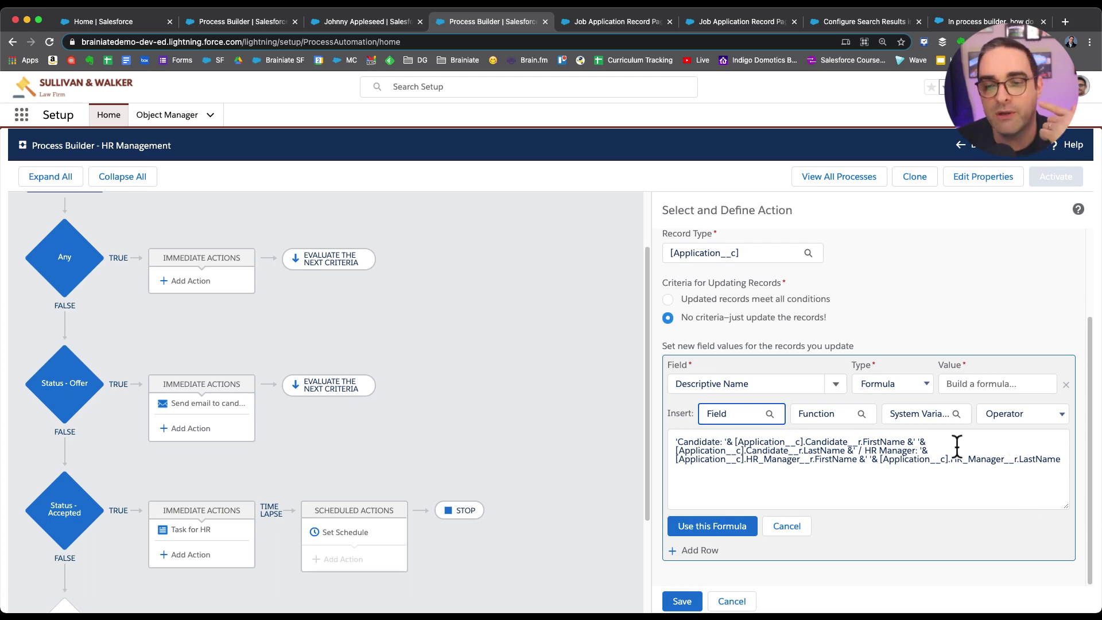
- Wrap the whole Descriptive Name formula in LEFT( … ,255) and apply it as the field's value
{"action": "left_click", "coordinate": [671, 445]}
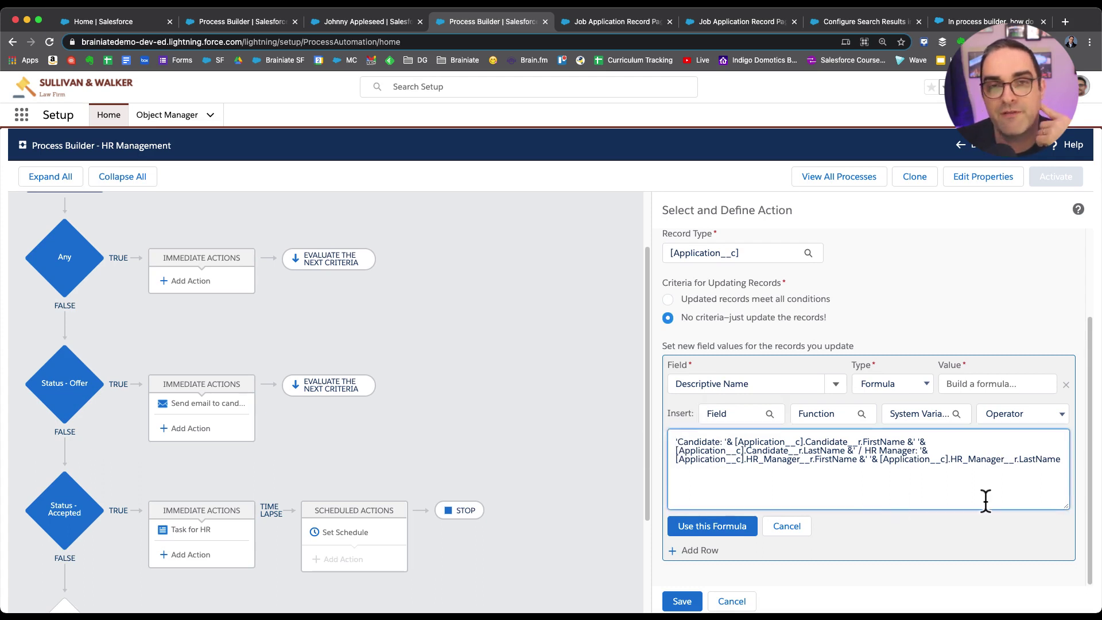
{"action": "type", "text": "'LEFT"}
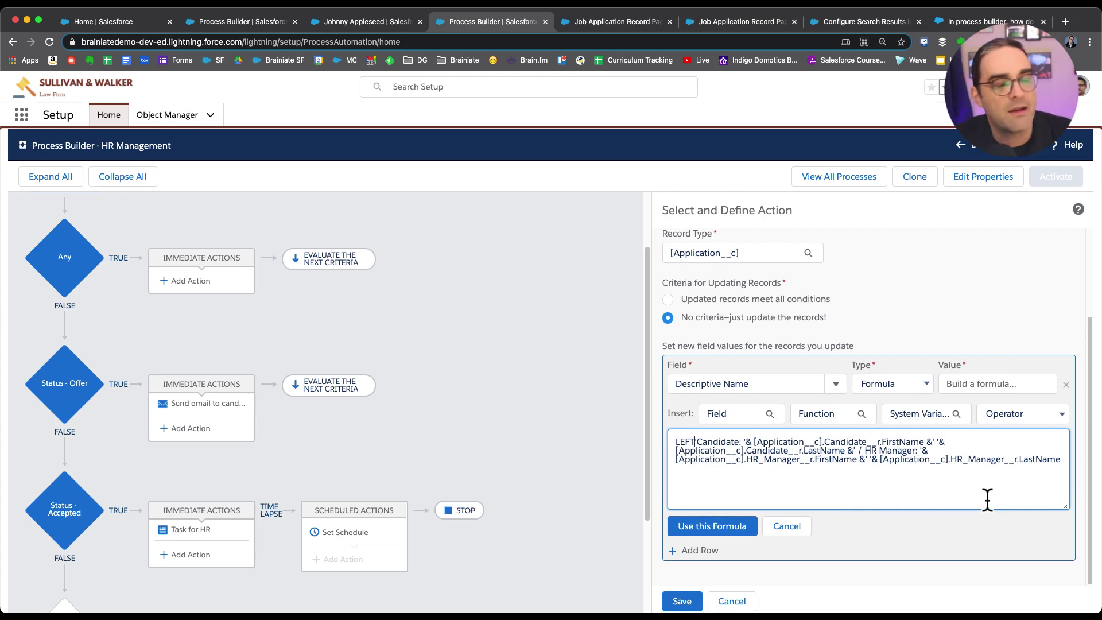
{"action": "type", "text": "("}
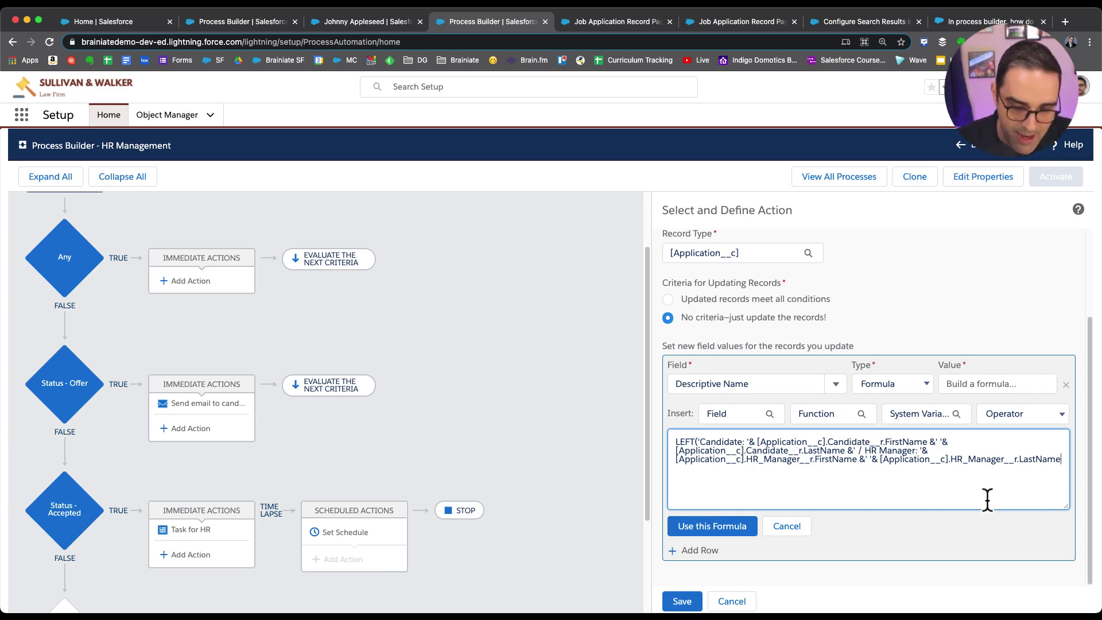
{"action": "type", "text": "255"}
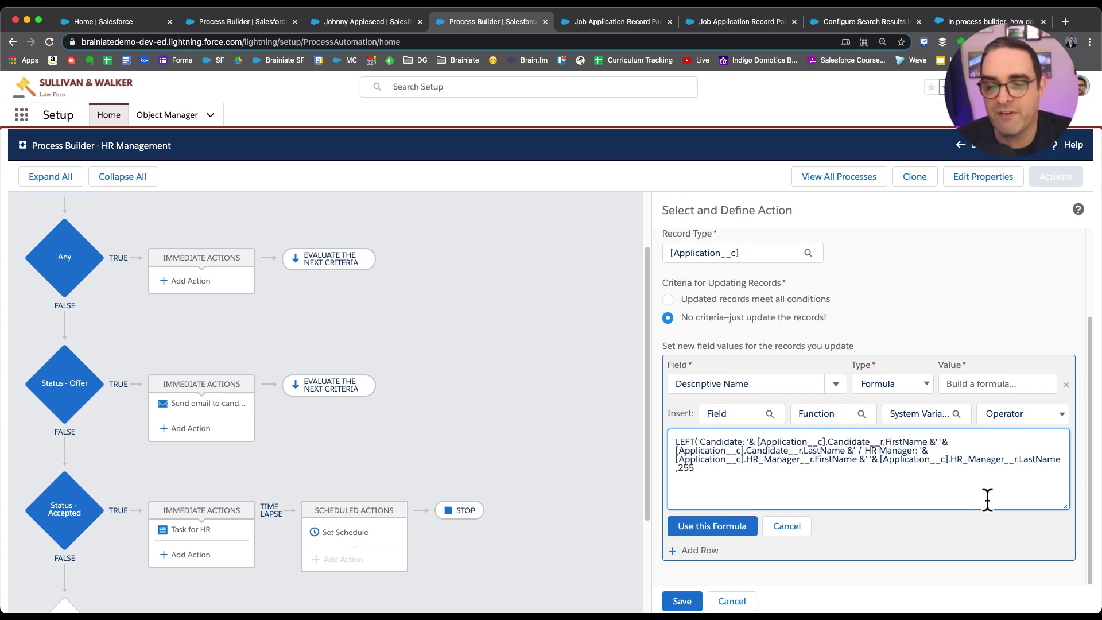
{"action": "type", "text": ")"}
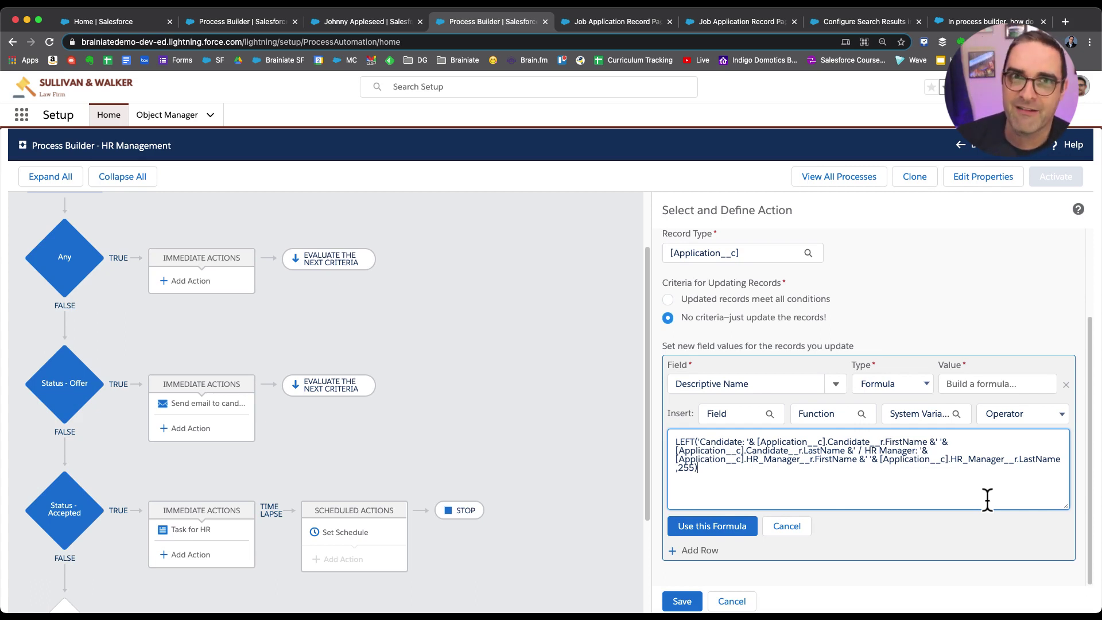
{"action": "left_click", "coordinate": [705, 528]}
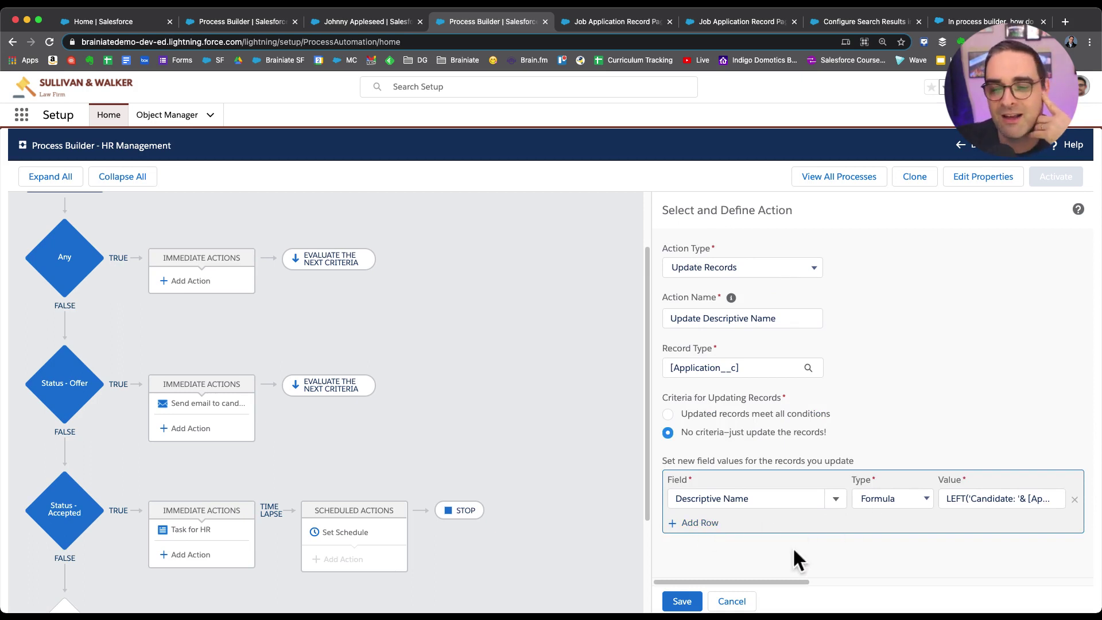
- Save the Update Descriptive Name action and activate the HR Management process, confirming the activation
{"action": "left_click", "coordinate": [683, 603]}
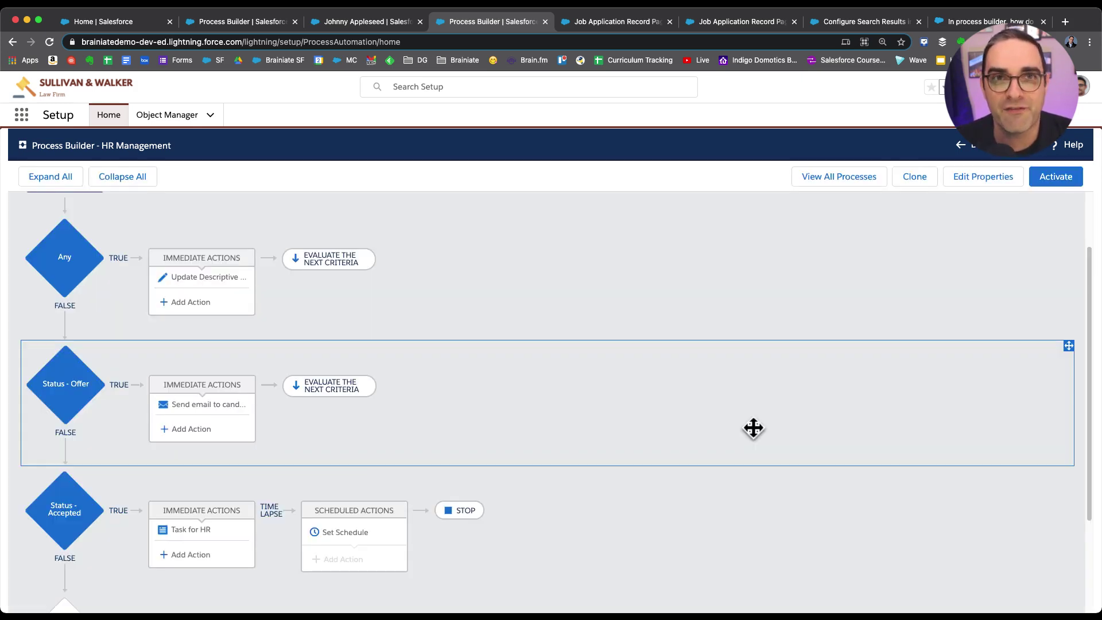
{"action": "left_click", "coordinate": [1061, 179]}
{"action": "left_click", "coordinate": [716, 443]}
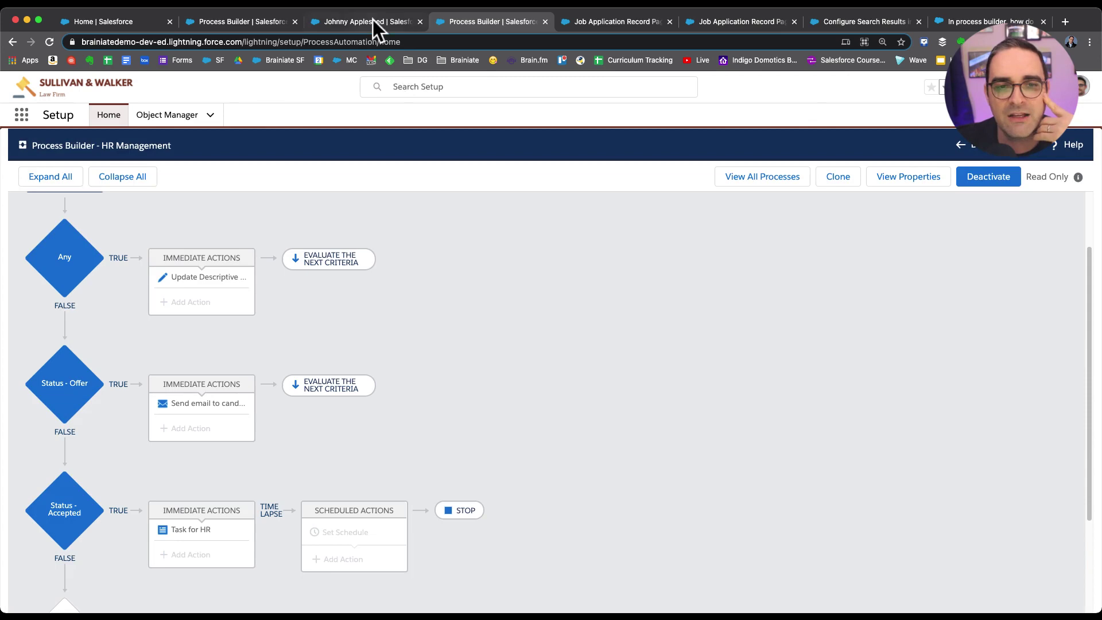
- Return to the Sullivan & Walker app and open the Application-003 record through the existing "app" search
{"action": "left_click", "coordinate": [373, 22]}
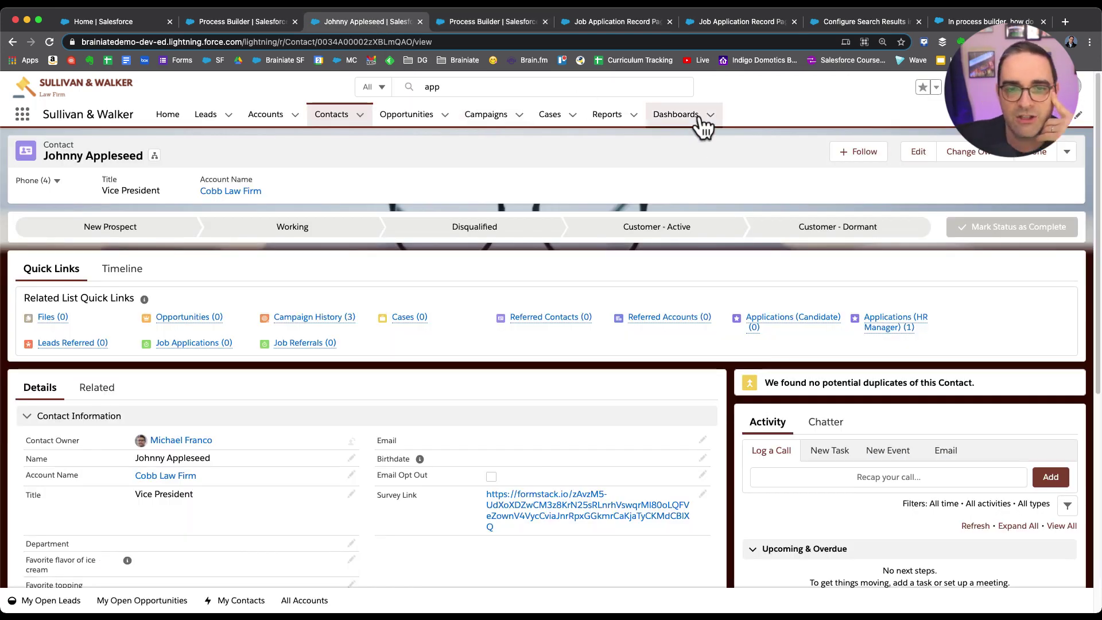
{"action": "left_click", "coordinate": [500, 86]}
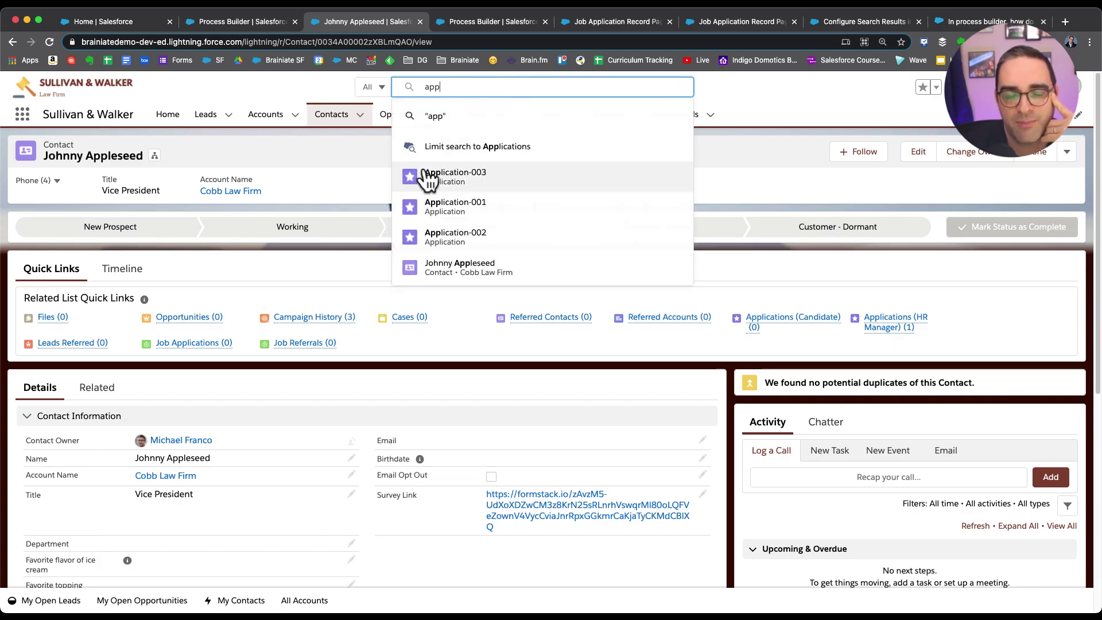
{"action": "left_click", "coordinate": [427, 179]}
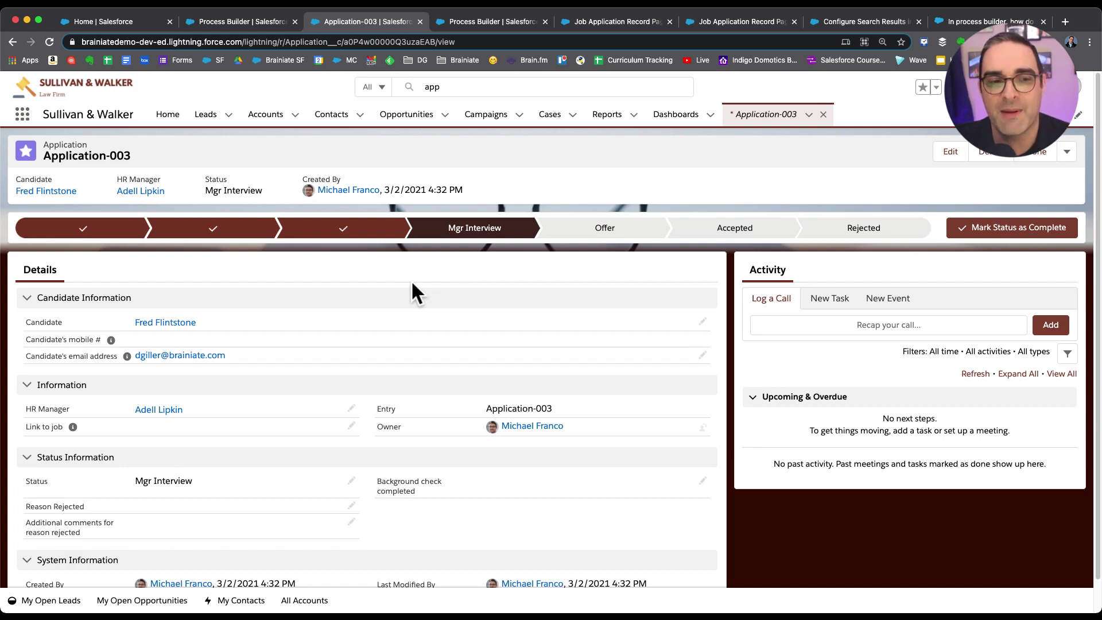
{"action": "scroll", "coordinate": [411, 281], "scroll_direction": "down", "scroll_amount": 1}
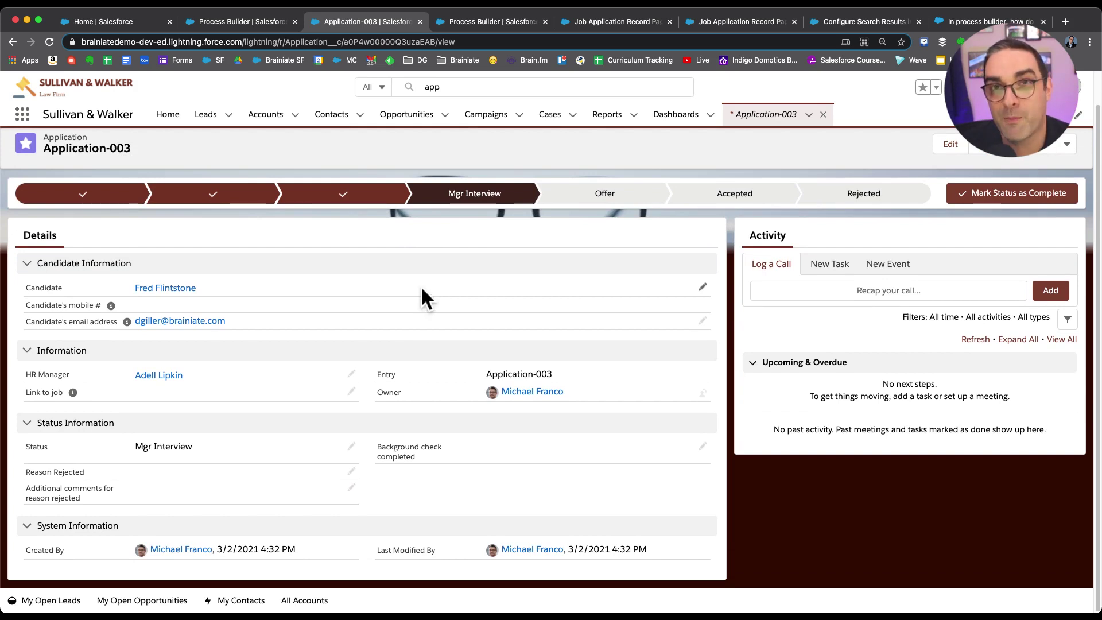
- Open the Application object's setup and bring up its Application Layout page layout for editing
{"action": "left_click", "coordinate": [1002, 87]}
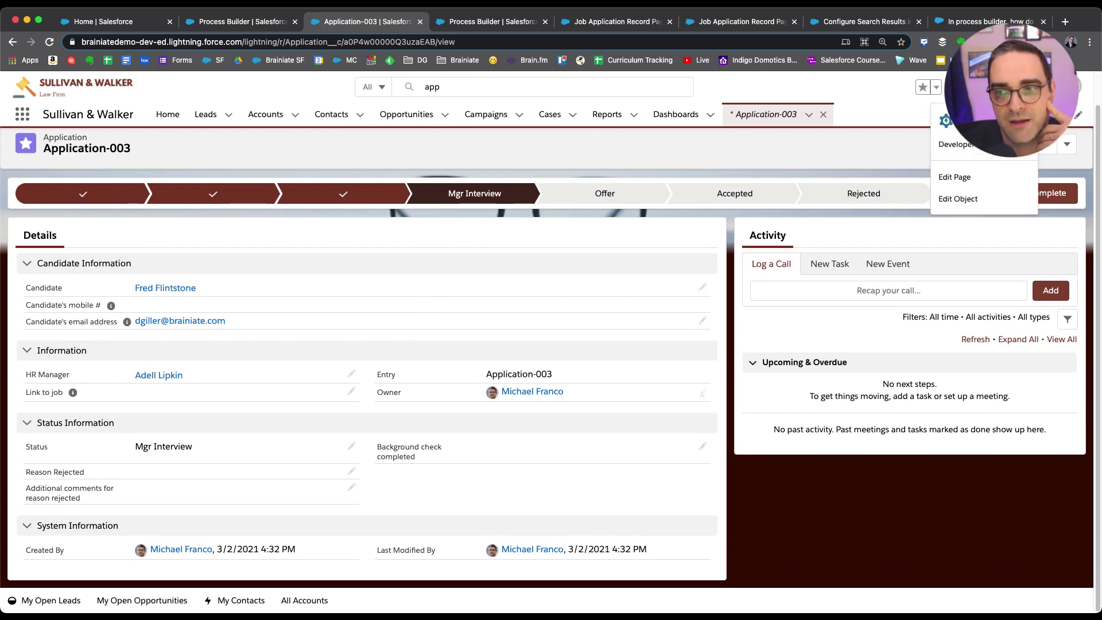
{"action": "left_click", "coordinate": [978, 198]}
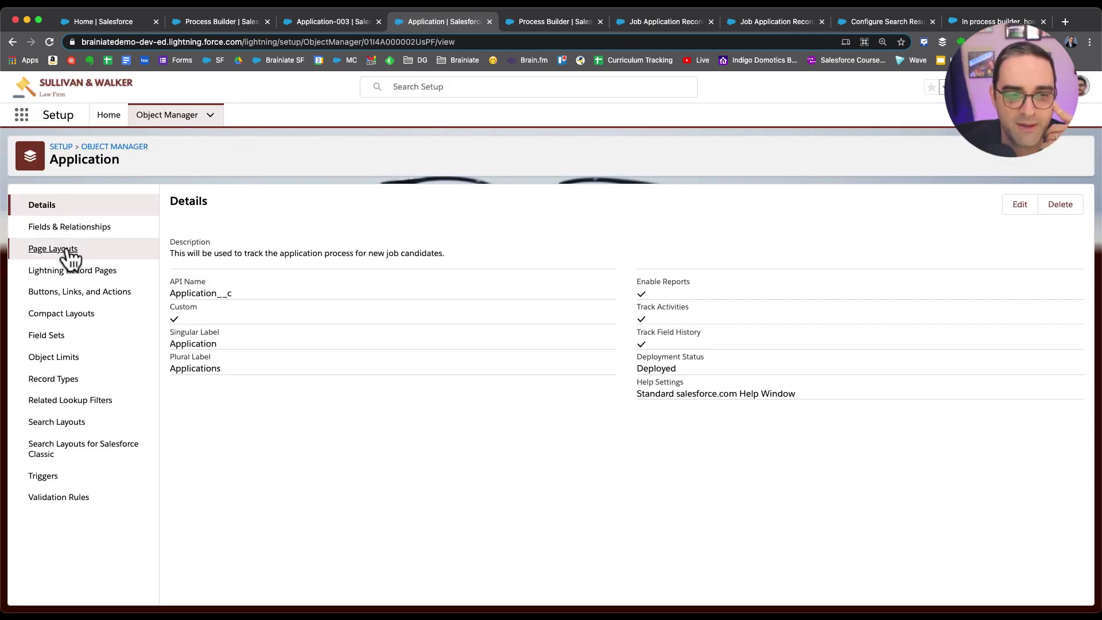
{"action": "left_click", "coordinate": [70, 250]}
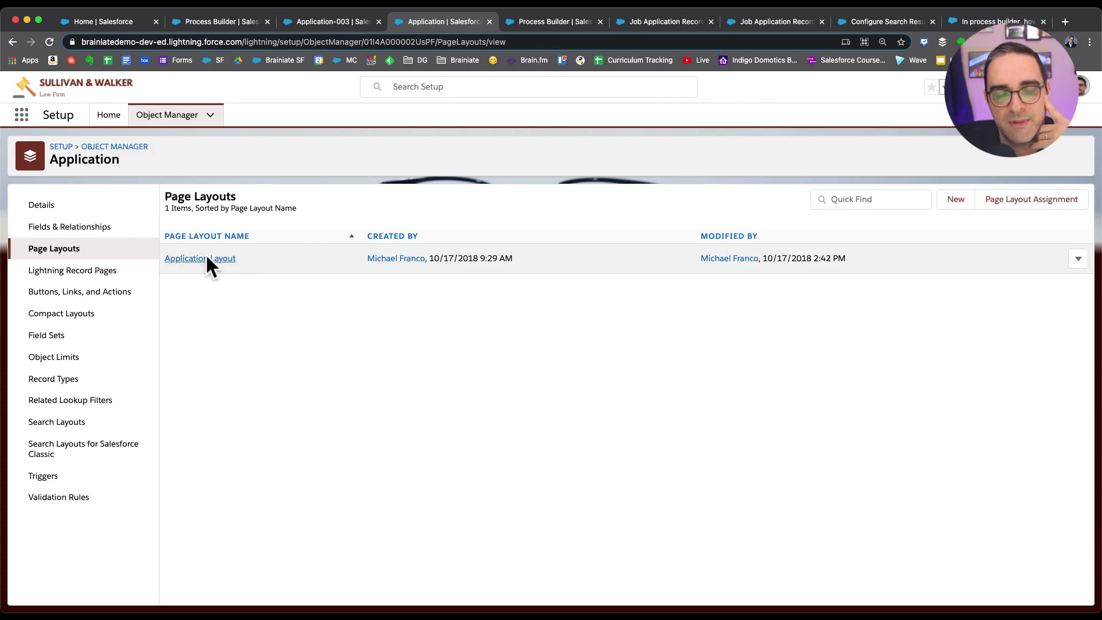
{"action": "left_click", "coordinate": [206, 255]}
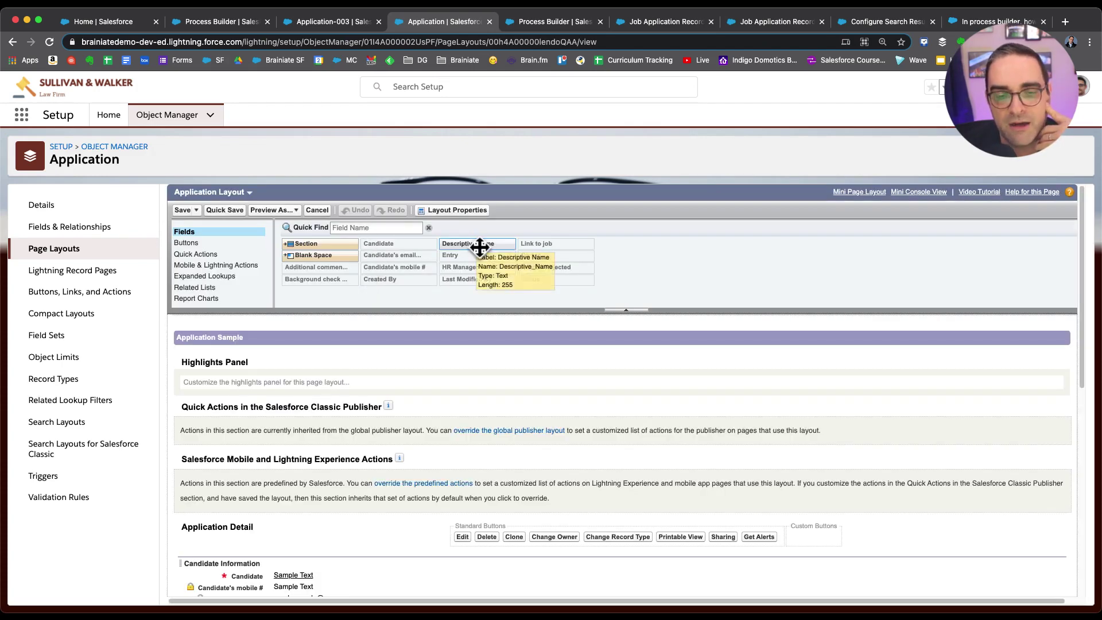
- Add the Descriptive Name field below Created By in the System Information section, accept its field properties, and save the layout
{"action": "scroll", "coordinate": [481, 258], "scroll_direction": "down", "scroll_amount": 2}
{"action": "scroll", "coordinate": [480, 249], "scroll_direction": "down", "scroll_amount": 10}
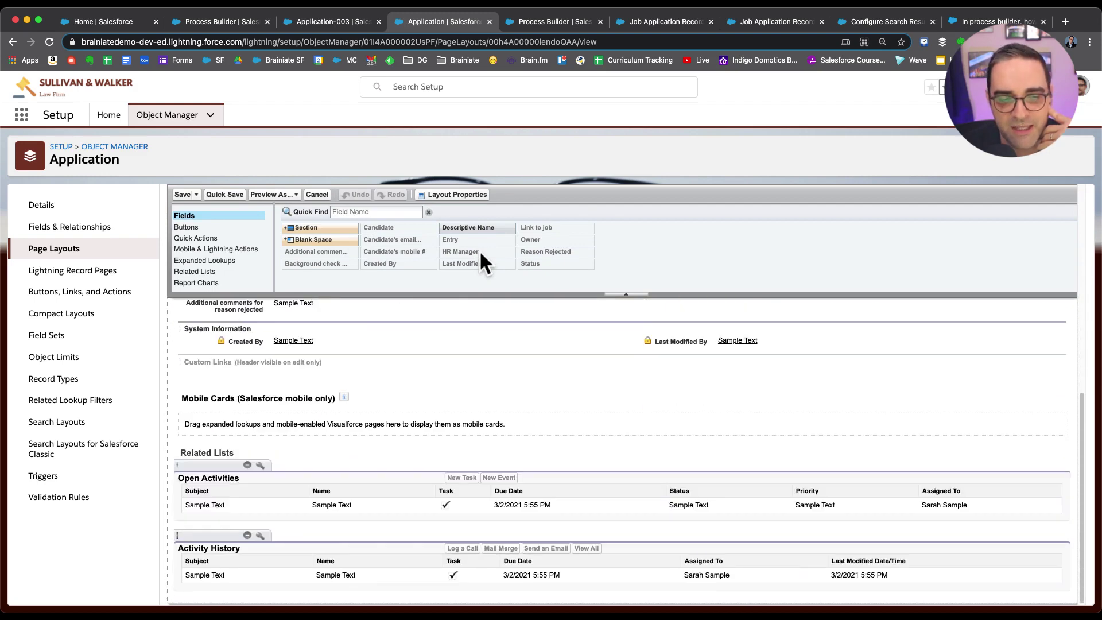
{"action": "left_click_drag", "start_coordinate": [467, 227], "coordinate": [285, 380]}
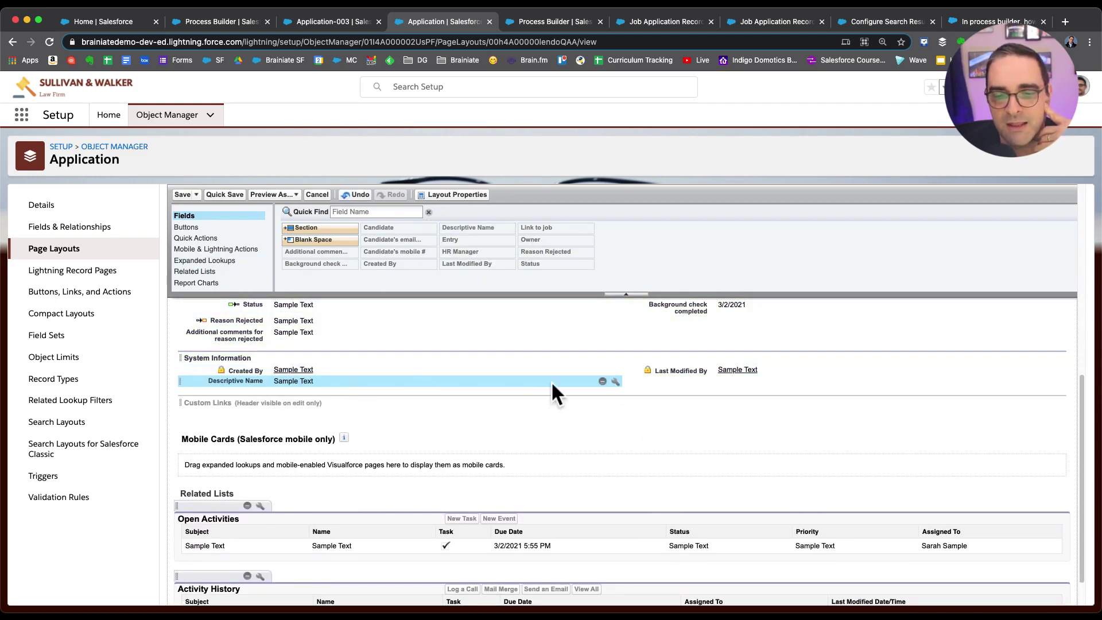
{"action": "left_click", "coordinate": [614, 381]}
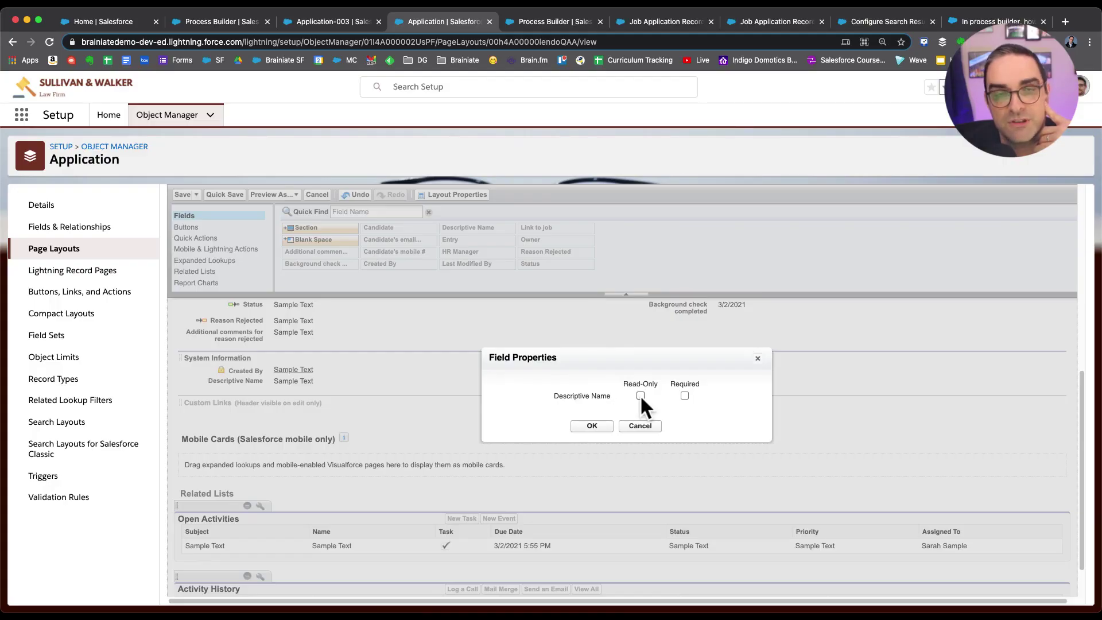
{"action": "left_click", "coordinate": [584, 429]}
{"action": "left_click", "coordinate": [183, 194]}
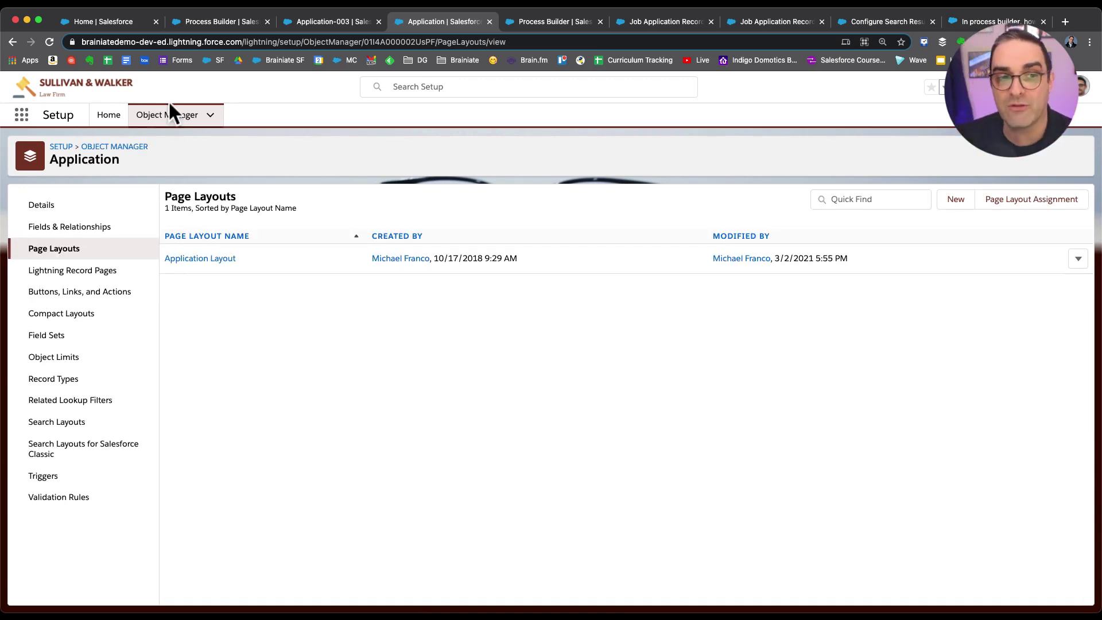
- Return to the Application-003 record, reload it, and check its System Information section for the Descriptive Name field
{"action": "left_click", "coordinate": [344, 20]}
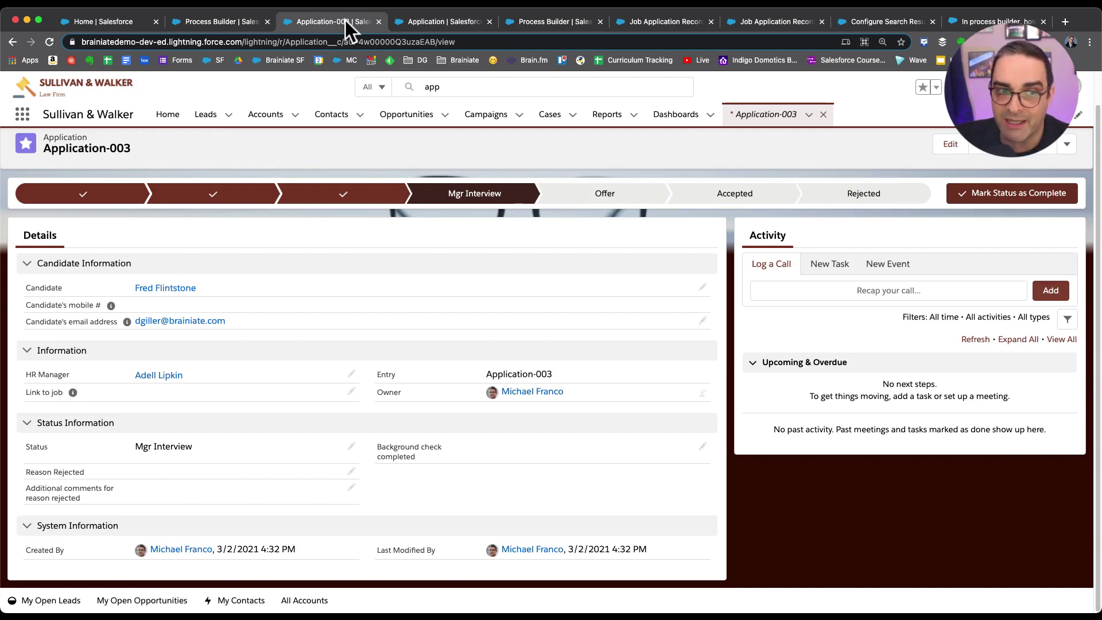
{"action": "left_click", "coordinate": [50, 41]}
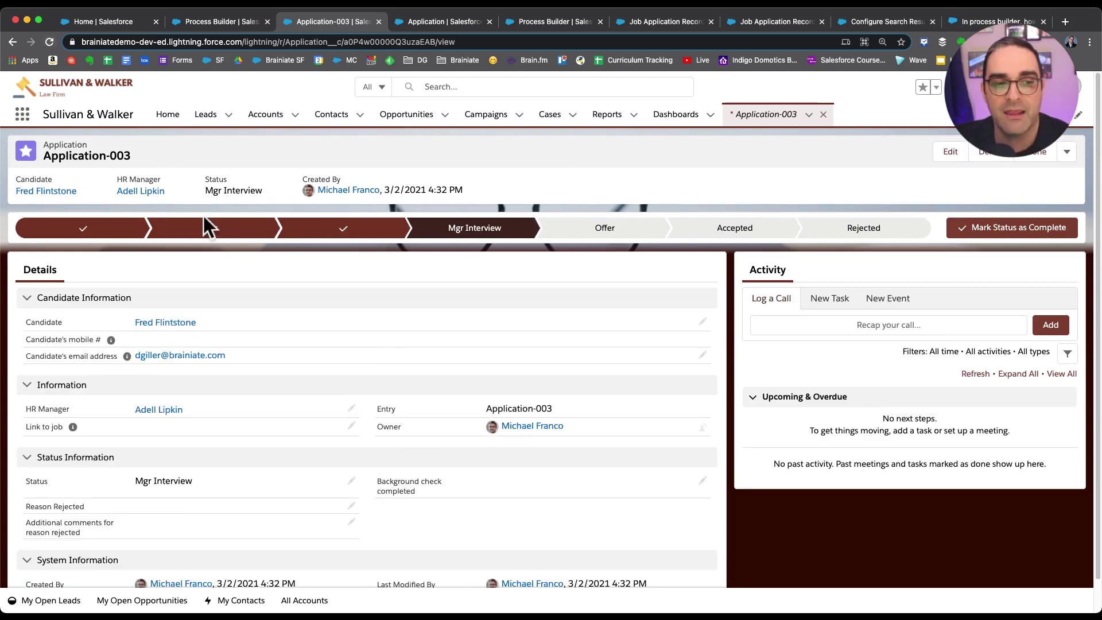
{"action": "scroll", "coordinate": [235, 238], "scroll_direction": "down", "scroll_amount": 1}
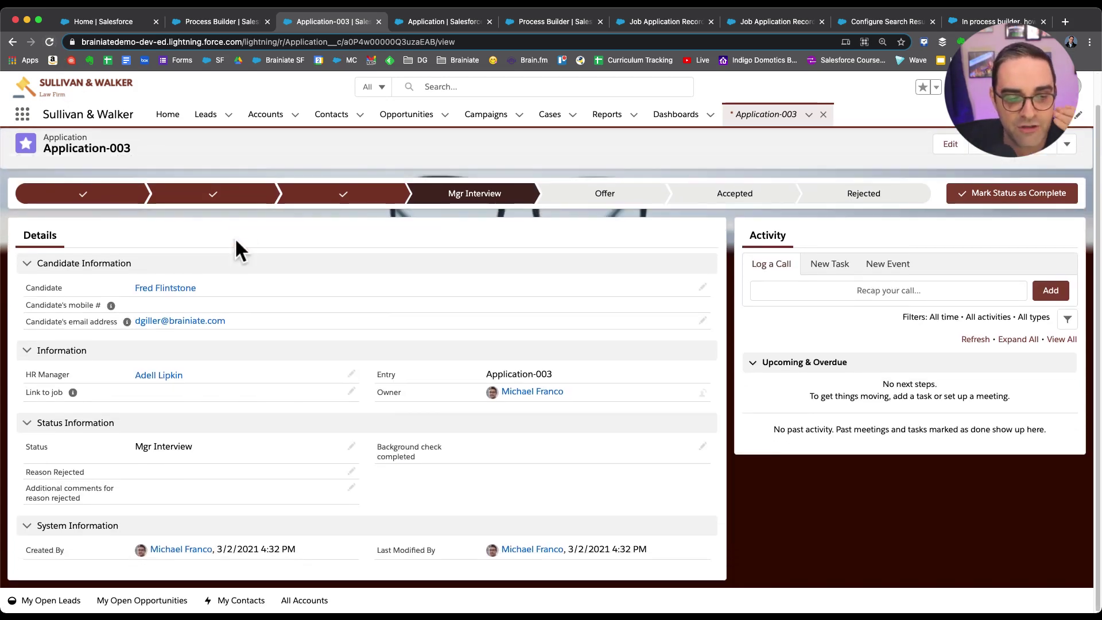
{"action": "left_click", "coordinate": [949, 147]}
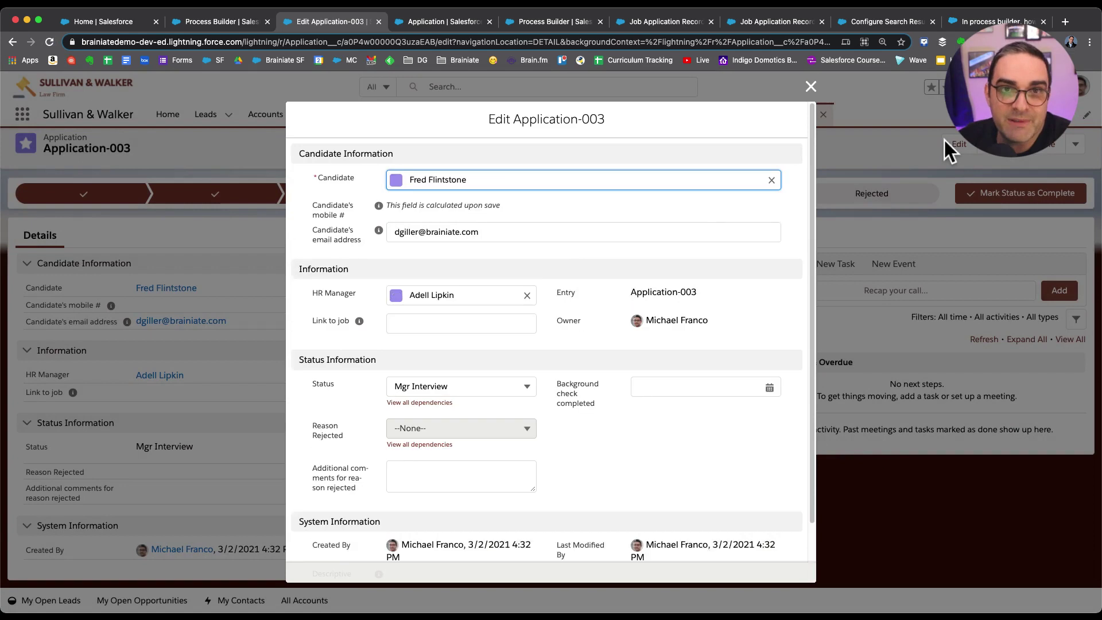
{"action": "scroll", "coordinate": [448, 413], "scroll_direction": "down", "scroll_amount": 2}
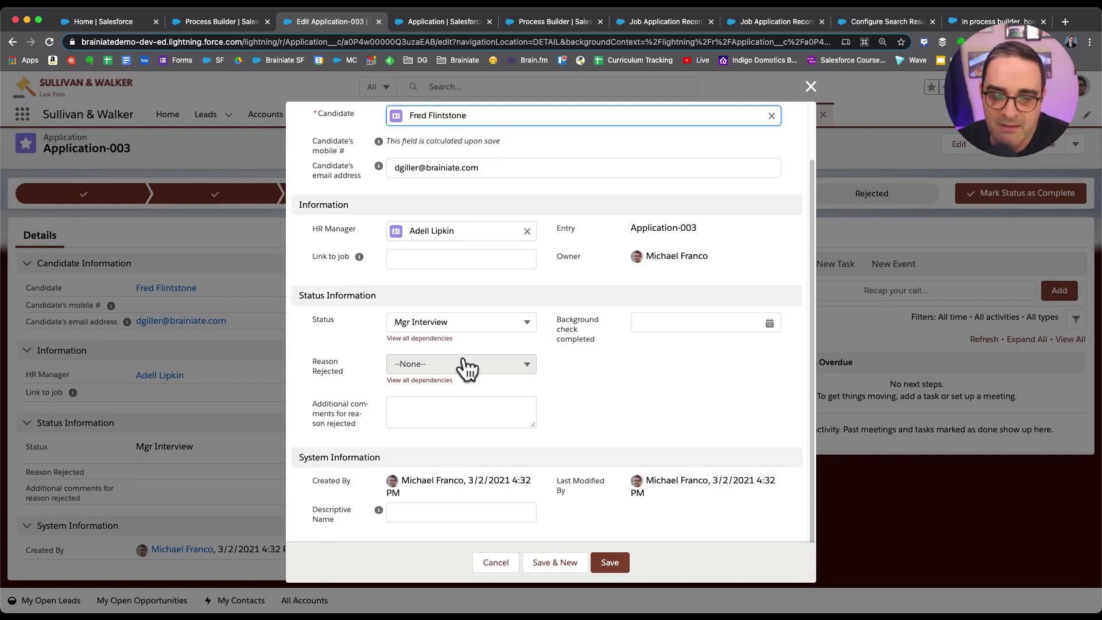
{"action": "scroll", "coordinate": [462, 361], "scroll_direction": "down", "scroll_amount": 1}
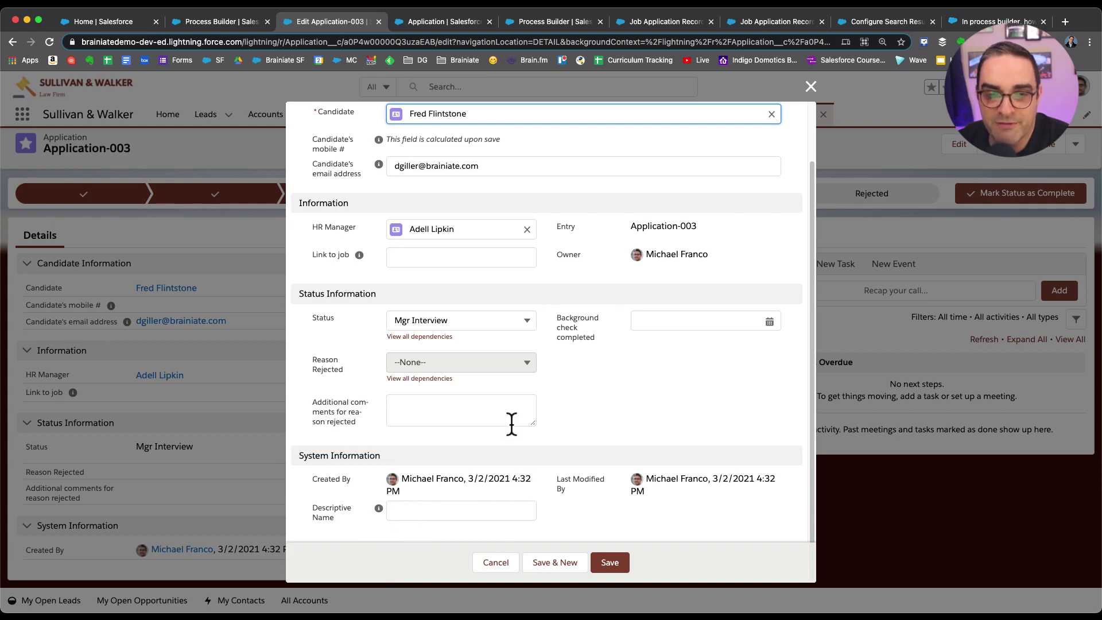
{"action": "scroll", "coordinate": [505, 402], "scroll_direction": "up", "scroll_amount": 3}
{"action": "left_click", "coordinate": [462, 325]}
{"action": "type", "text": "www.google.com"}
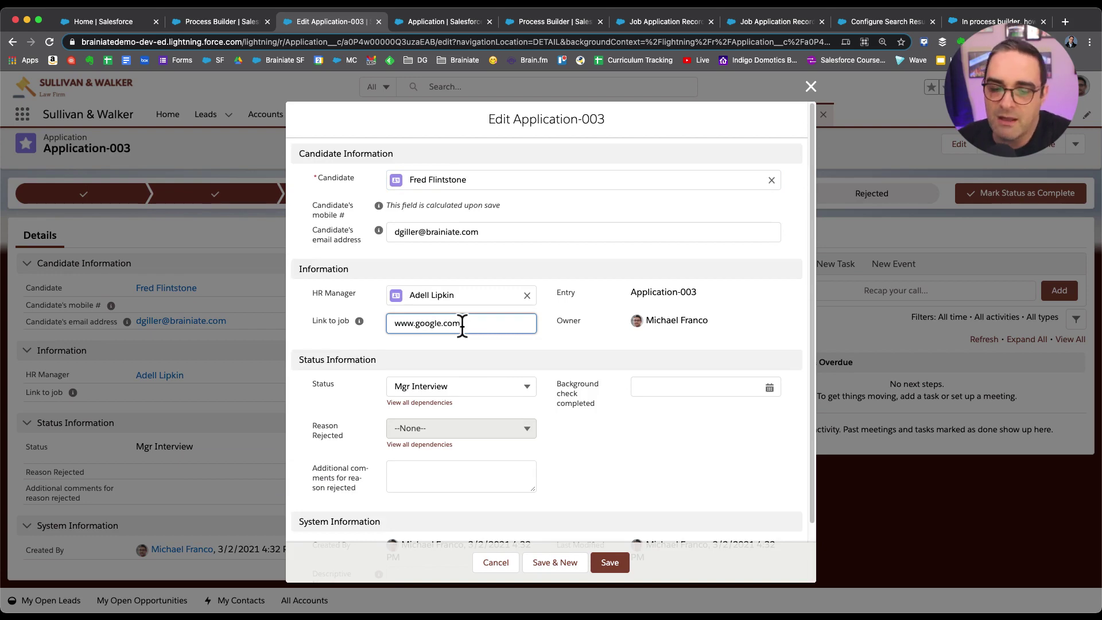
{"action": "left_click", "coordinate": [613, 560]}
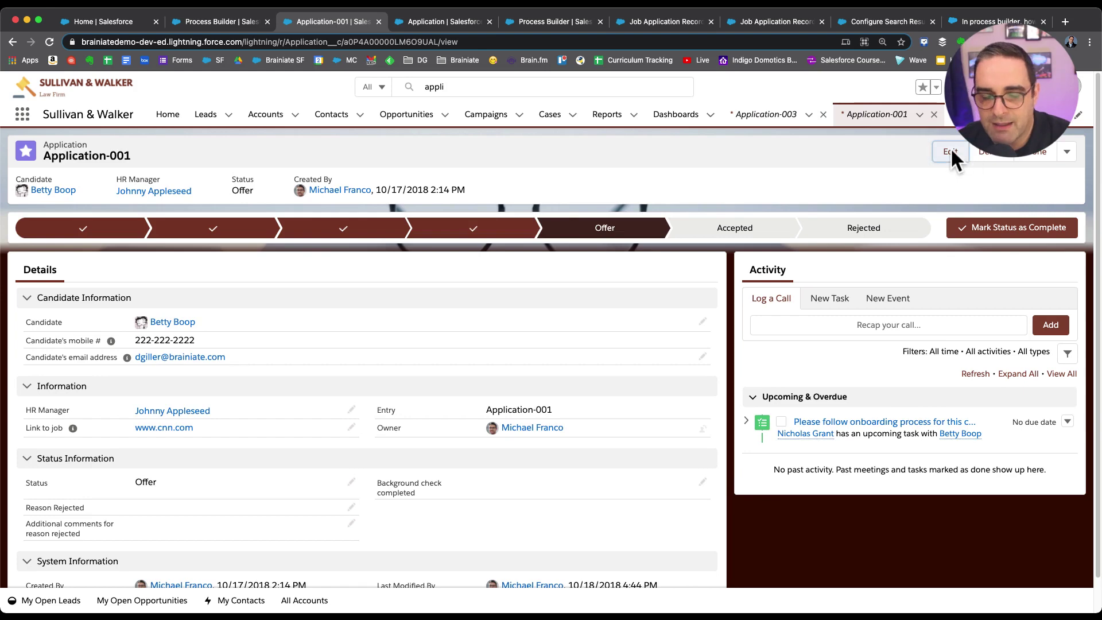
{"action": "left_click", "coordinate": [951, 150]}
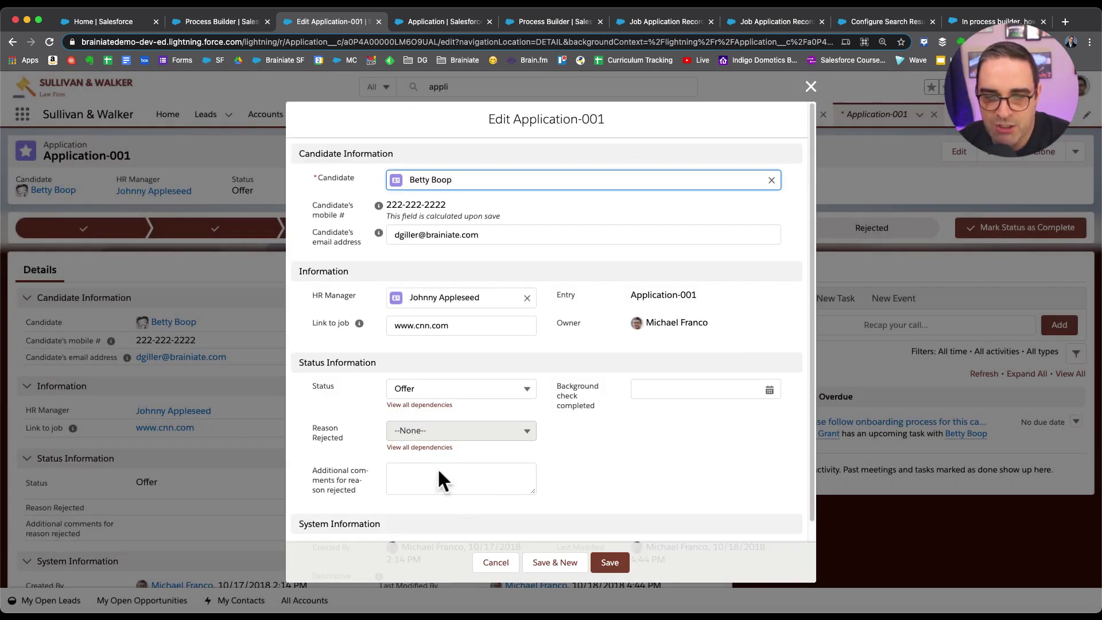
{"action": "left_click", "coordinate": [474, 328]}
{"action": "key", "text": "BackSpace"}
{"action": "key", "text": "BackSpace"}
{"action": "key", "text": "BackSpace"}
{"action": "type", "text": "gov"}
{"action": "left_click", "coordinate": [604, 557]}
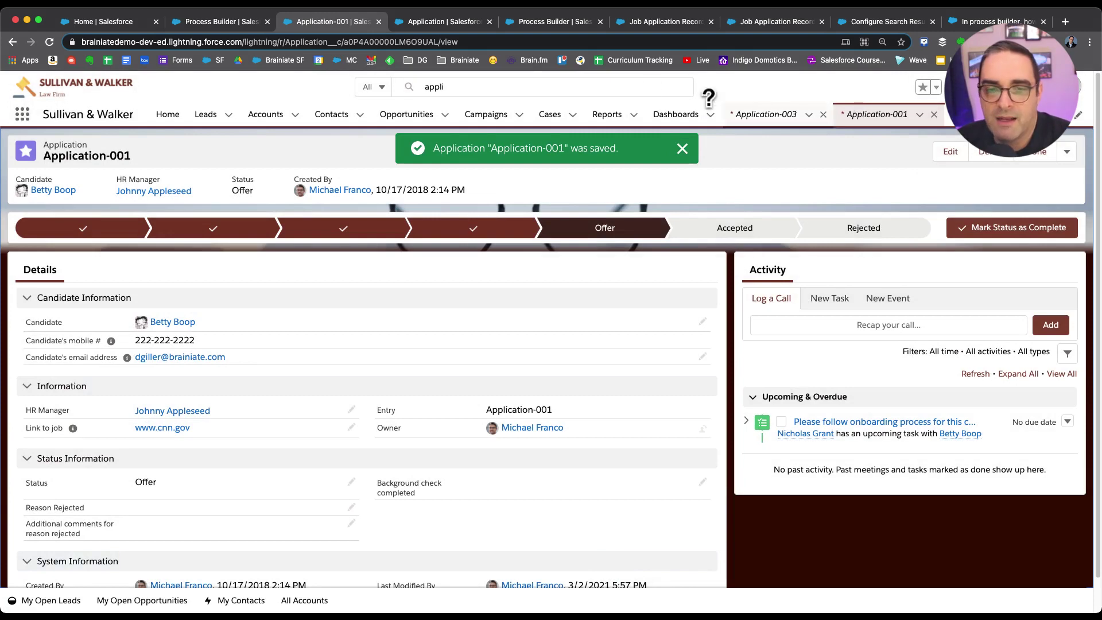
- Set Background check completed to 3/8/2021 on Application-002, save it, and reload the record to check its Descriptive Name
{"action": "left_click", "coordinate": [546, 90]}
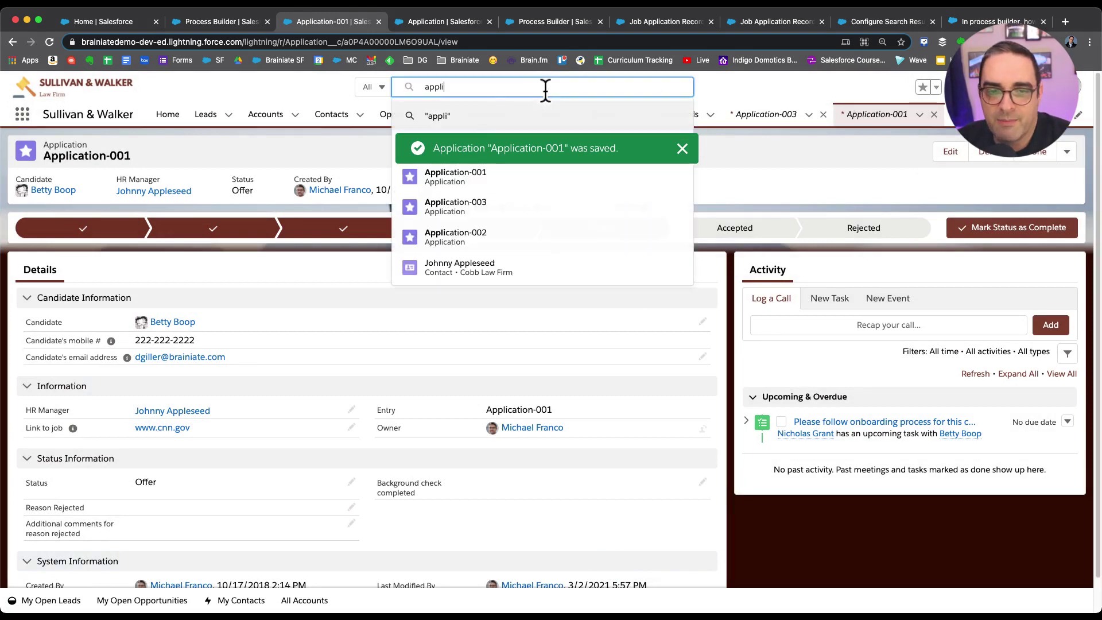
{"action": "left_click", "coordinate": [443, 235]}
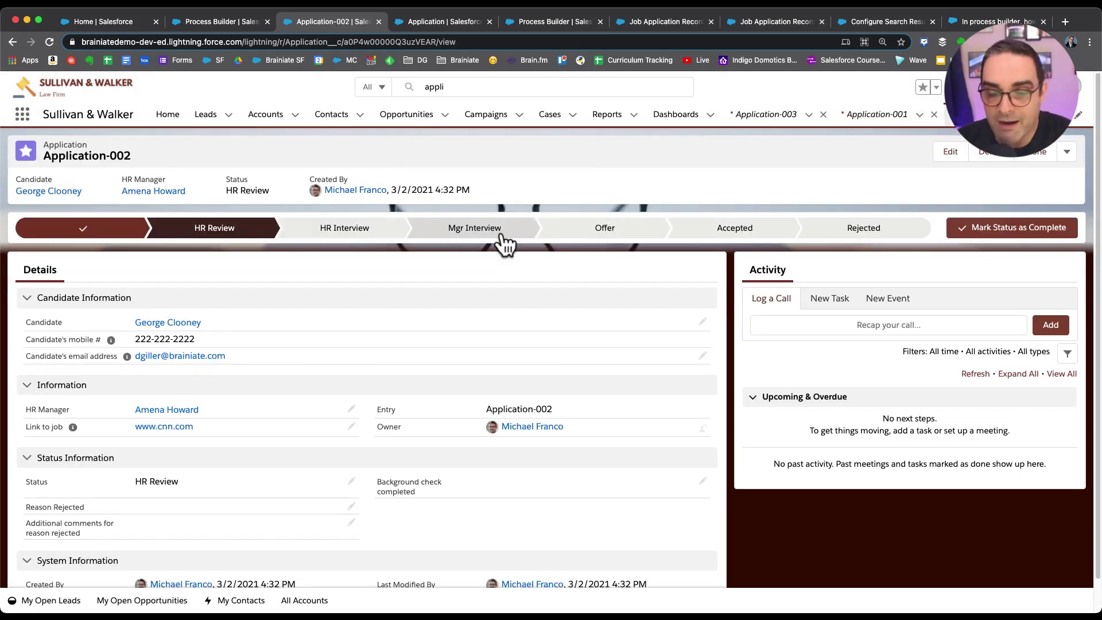
{"action": "left_click", "coordinate": [951, 152]}
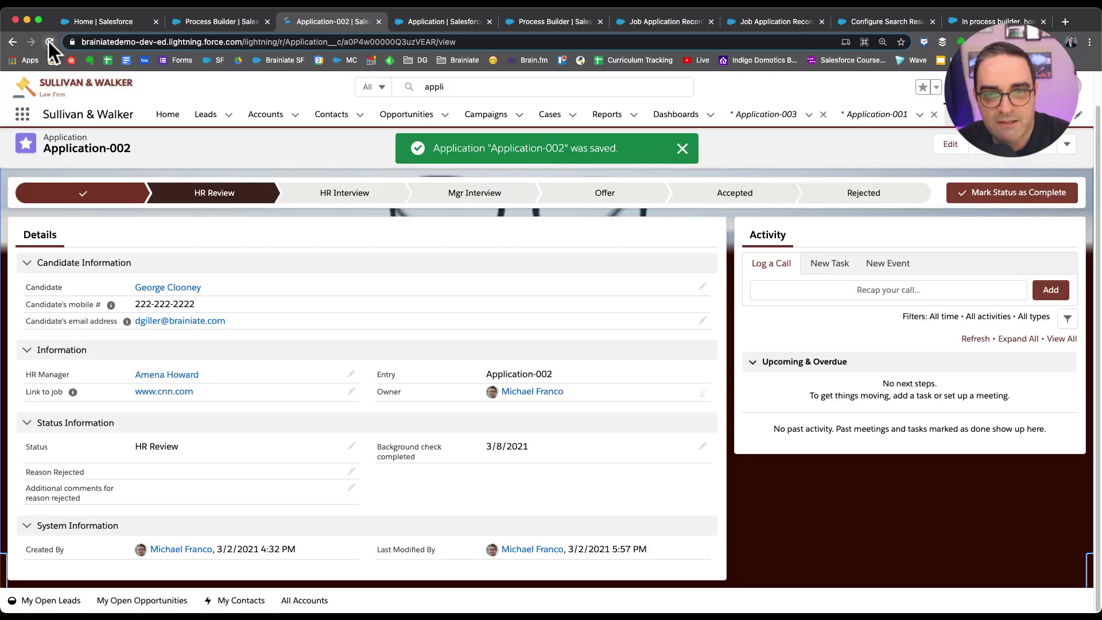
{"action": "left_click", "coordinate": [49, 42]}
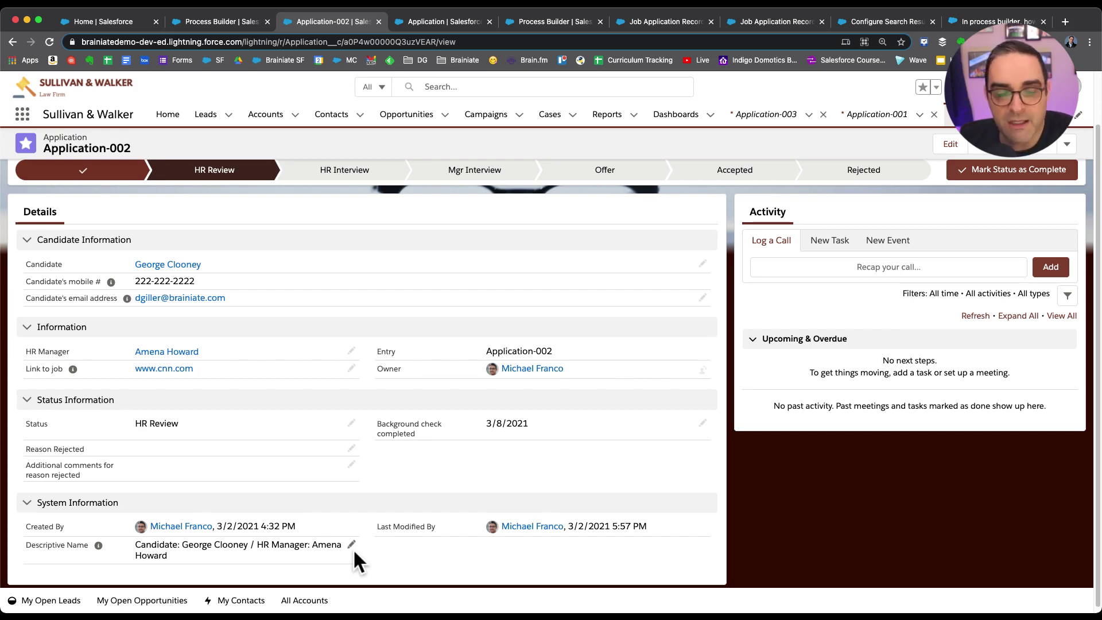
{"action": "scroll", "coordinate": [354, 549], "scroll_direction": "up", "scroll_amount": 2}
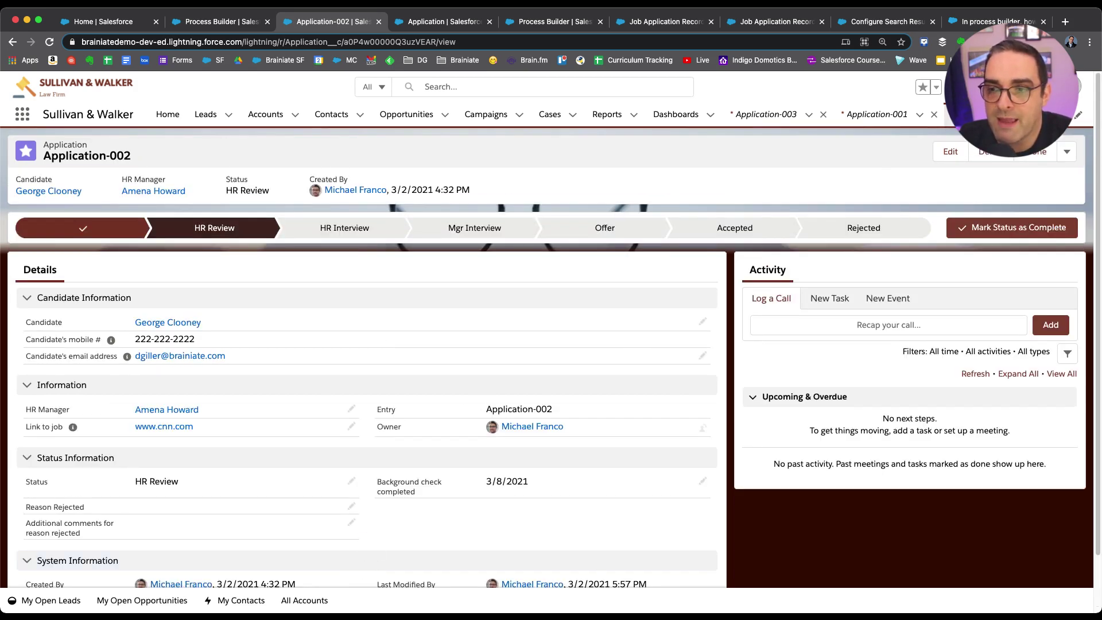
- Start logging a call, set Related To to Applications to check how its lookup suggestions are described, and discard the call
{"action": "left_click", "coordinate": [956, 87]}
{"action": "left_click", "coordinate": [918, 131]}
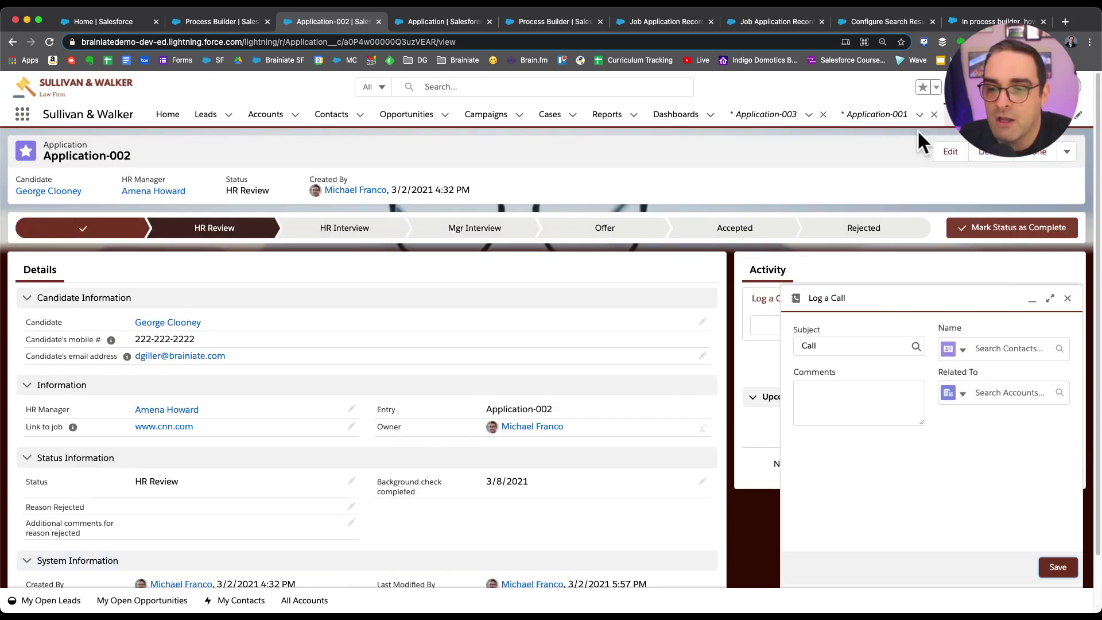
{"action": "left_click", "coordinate": [1050, 298]}
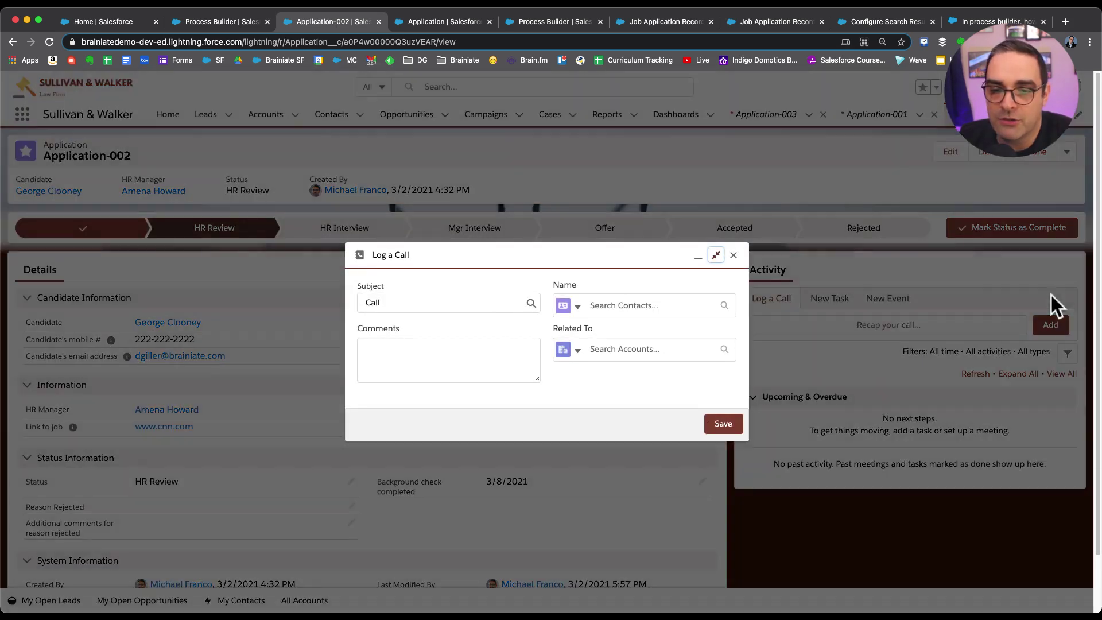
{"action": "left_click", "coordinate": [577, 350]}
{"action": "left_click", "coordinate": [599, 244]}
{"action": "left_click", "coordinate": [620, 345]}
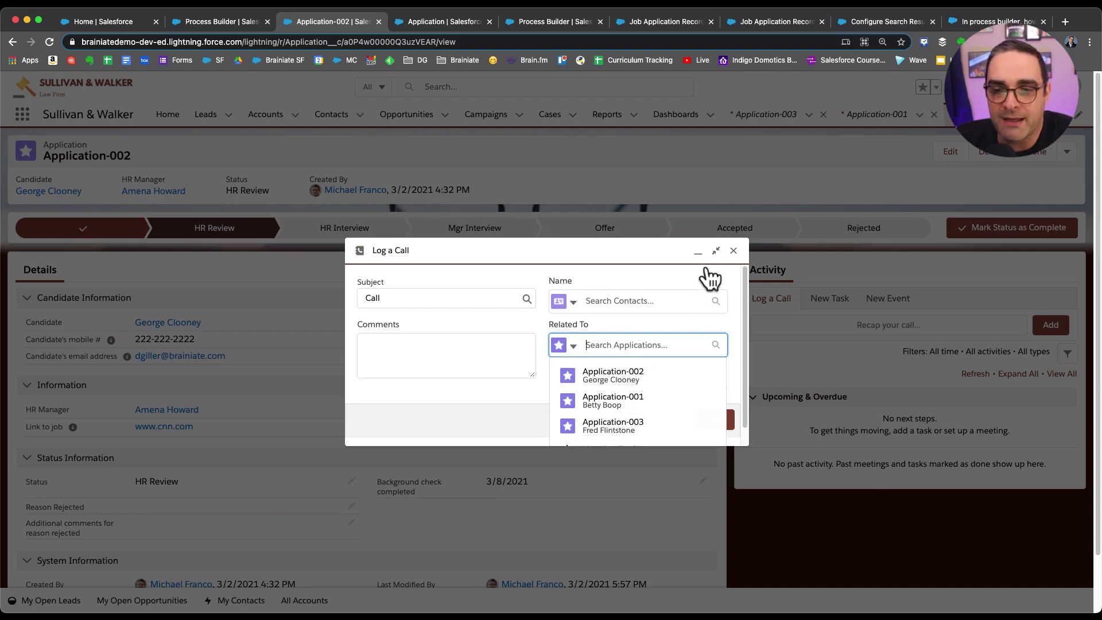
{"action": "left_click", "coordinate": [733, 252]}
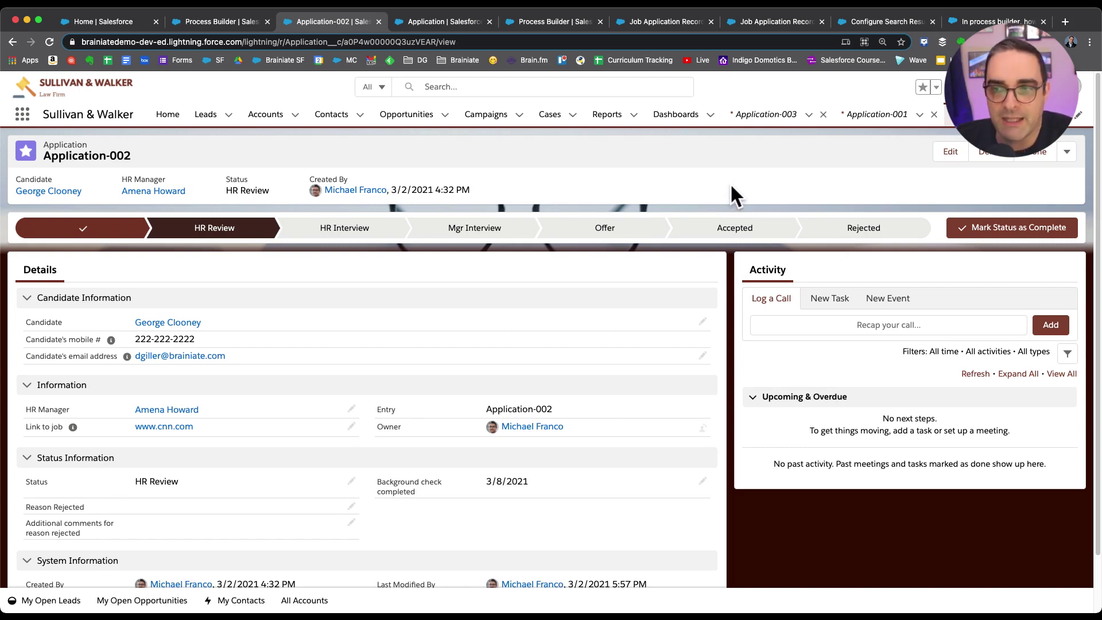
- Open the Application object's setup and start editing the Default Layout of its search layouts
{"action": "left_click", "coordinate": [1010, 86]}
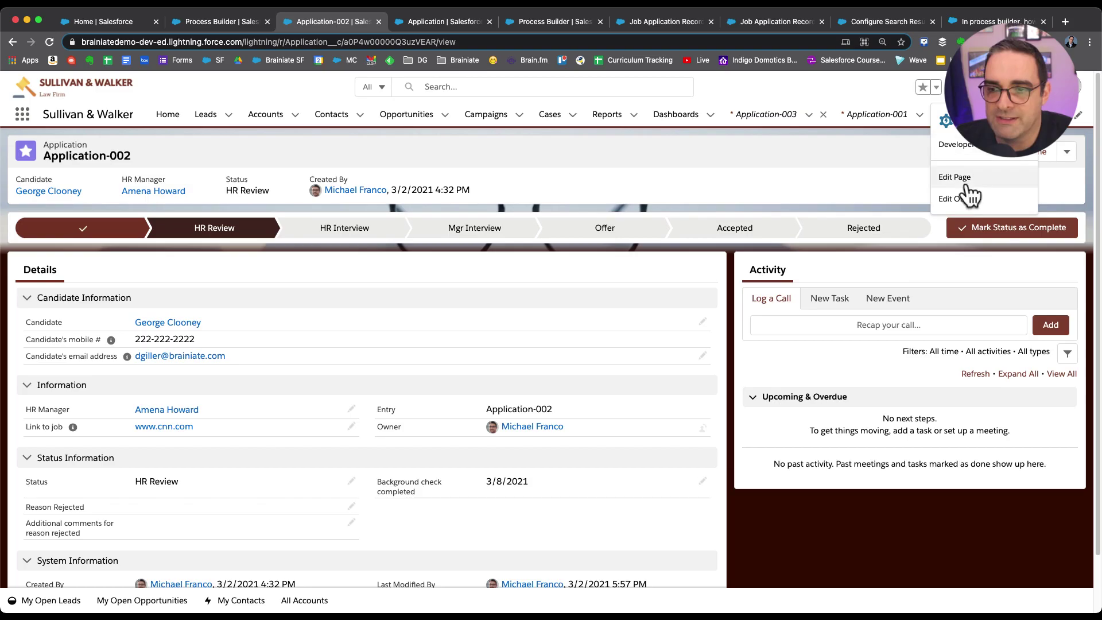
{"action": "left_click", "coordinate": [965, 199]}
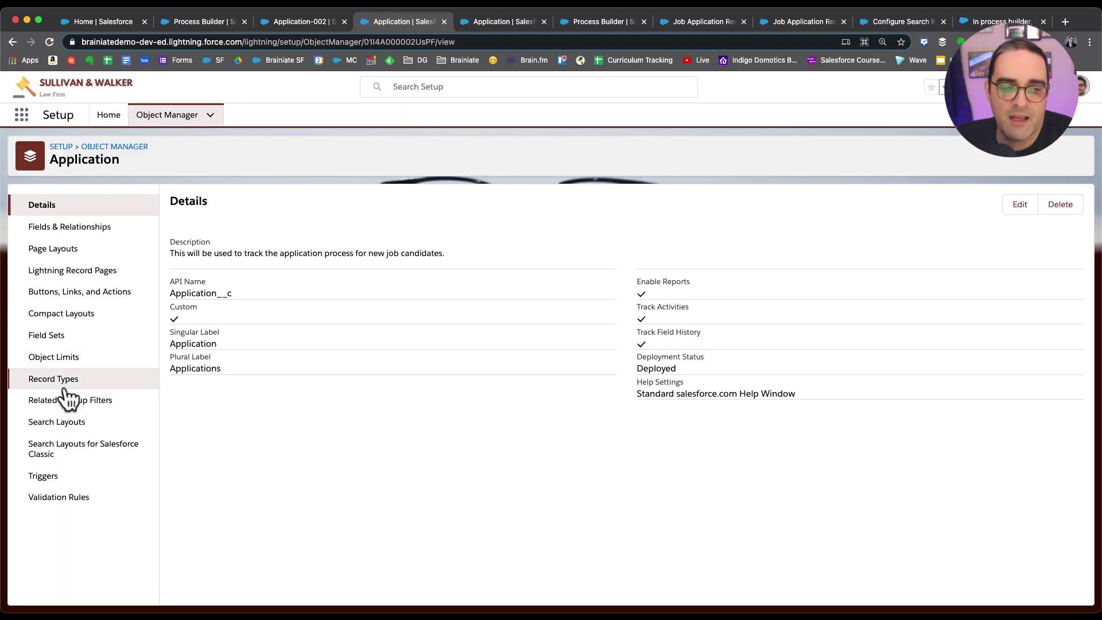
{"action": "left_click", "coordinate": [56, 435]}
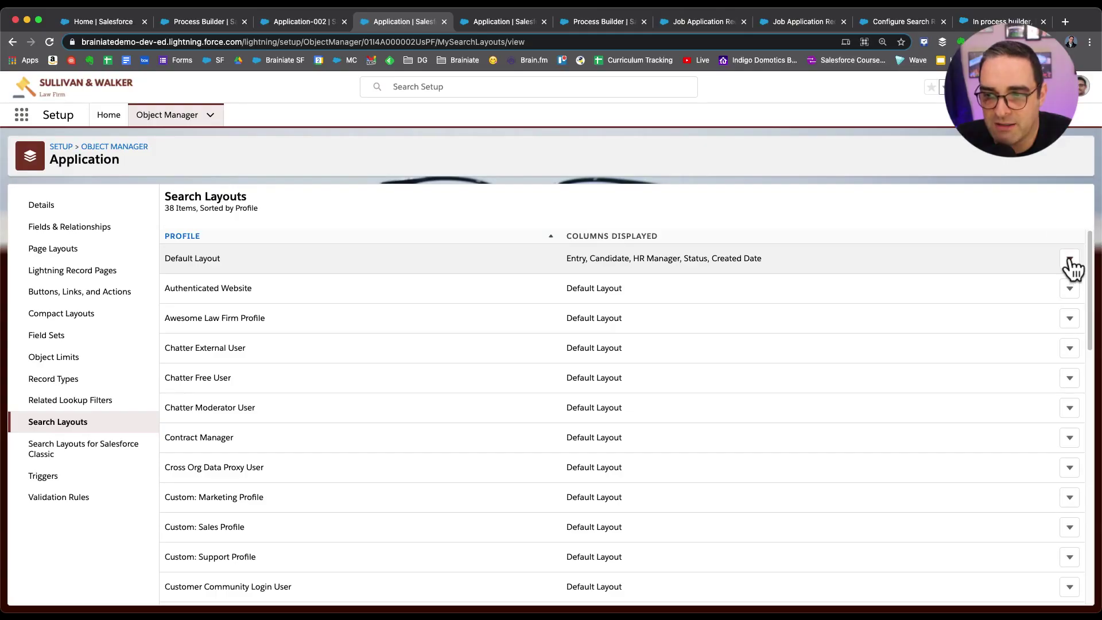
{"action": "left_click", "coordinate": [1070, 259]}
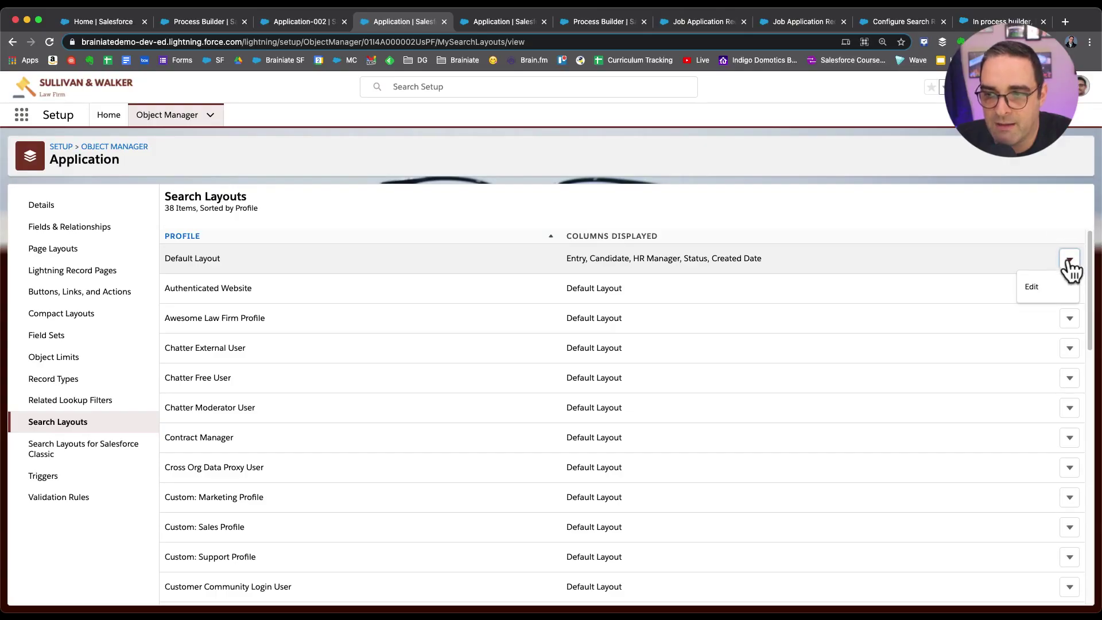
{"action": "left_click", "coordinate": [1038, 292]}
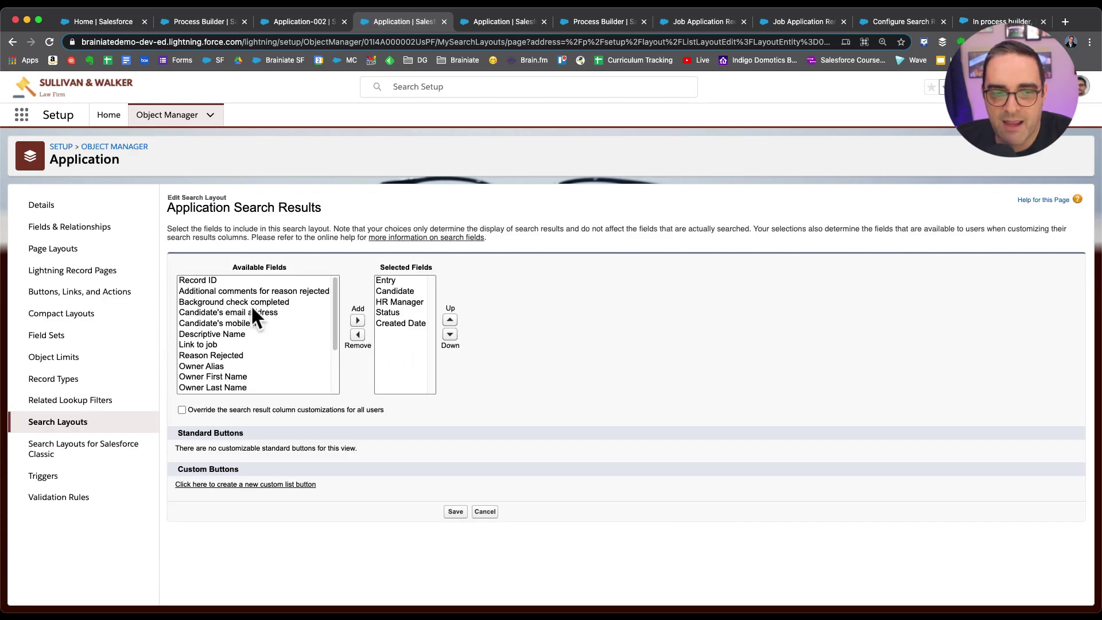
- Add Descriptive Name to the search layout's selected fields and move it directly below Entry
{"action": "left_click", "coordinate": [236, 335]}
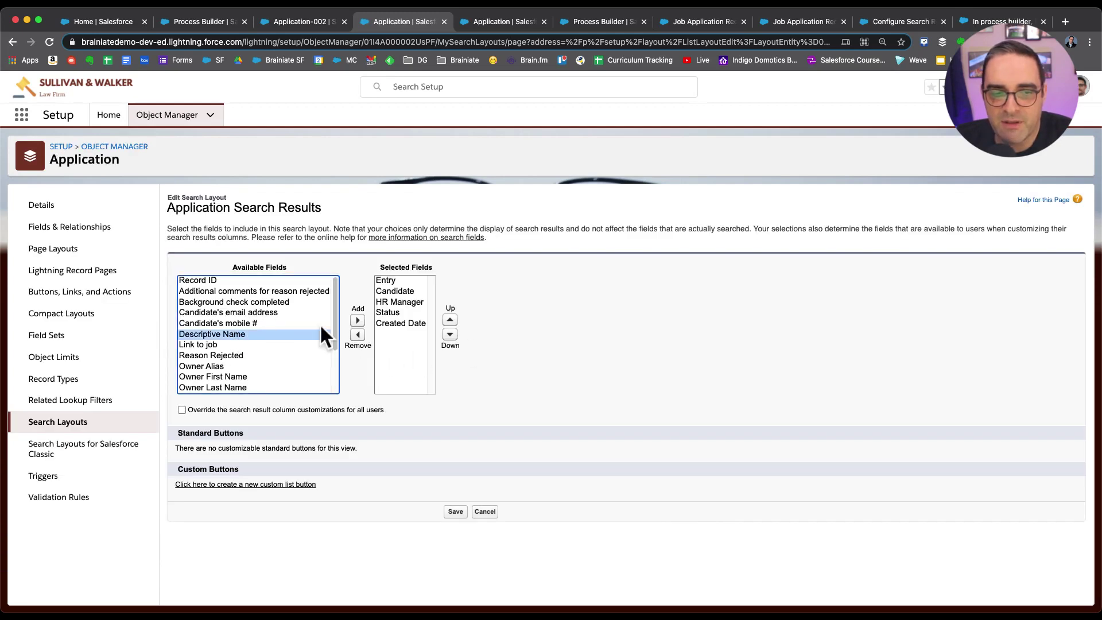
{"action": "left_click", "coordinate": [358, 320]}
{"action": "left_click", "coordinate": [467, 319]}
{"action": "left_click", "coordinate": [468, 319]}
{"action": "left_click", "coordinate": [467, 319]}
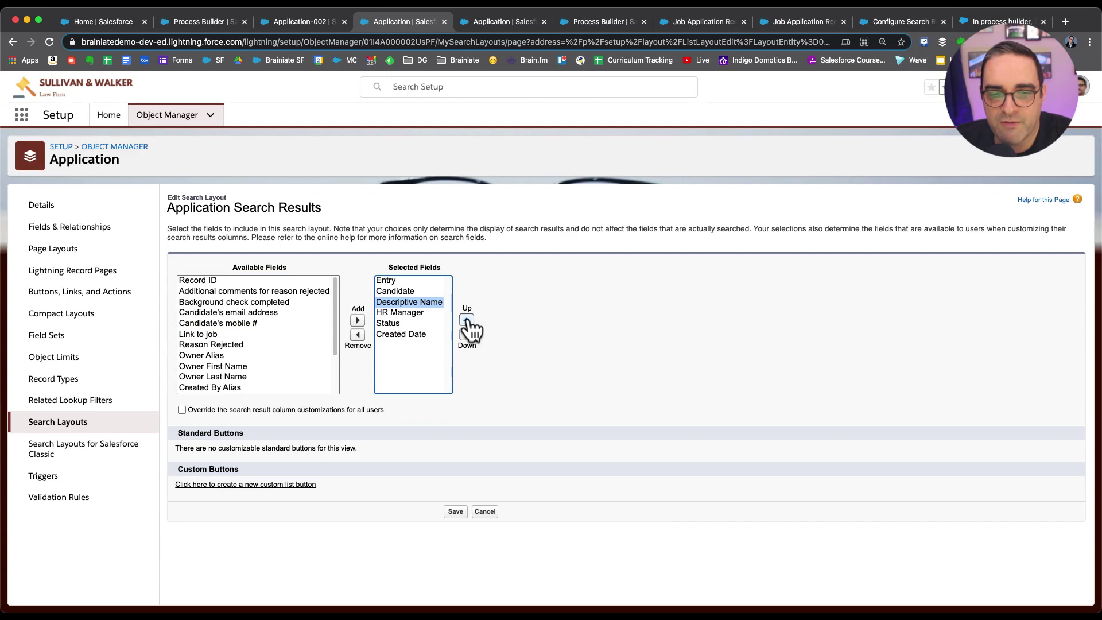
{"action": "left_click", "coordinate": [467, 320]}
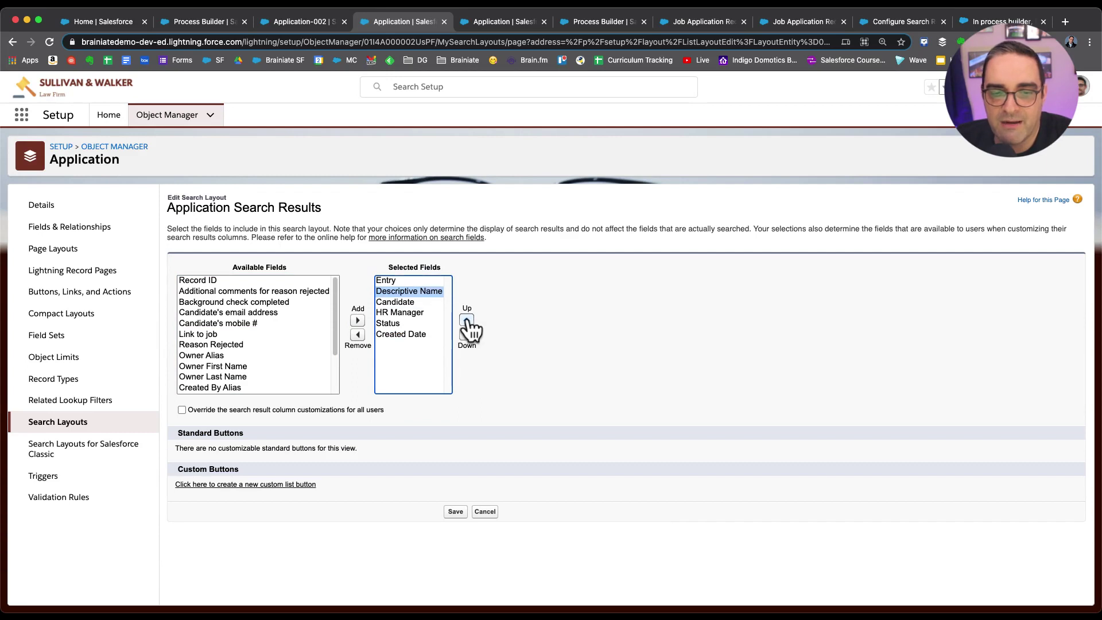
- Remove Candidate and HR Manager from the search layout's selected fields and save the layout
{"action": "left_click", "coordinate": [403, 302]}
{"action": "left_click", "coordinate": [358, 334]}
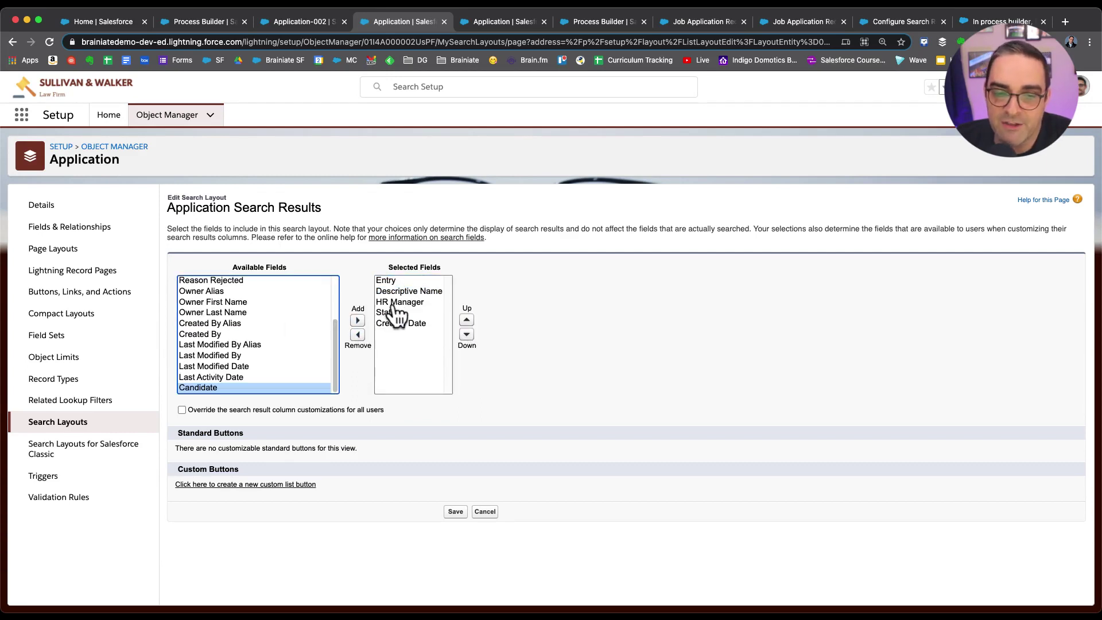
{"action": "left_click", "coordinate": [357, 335]}
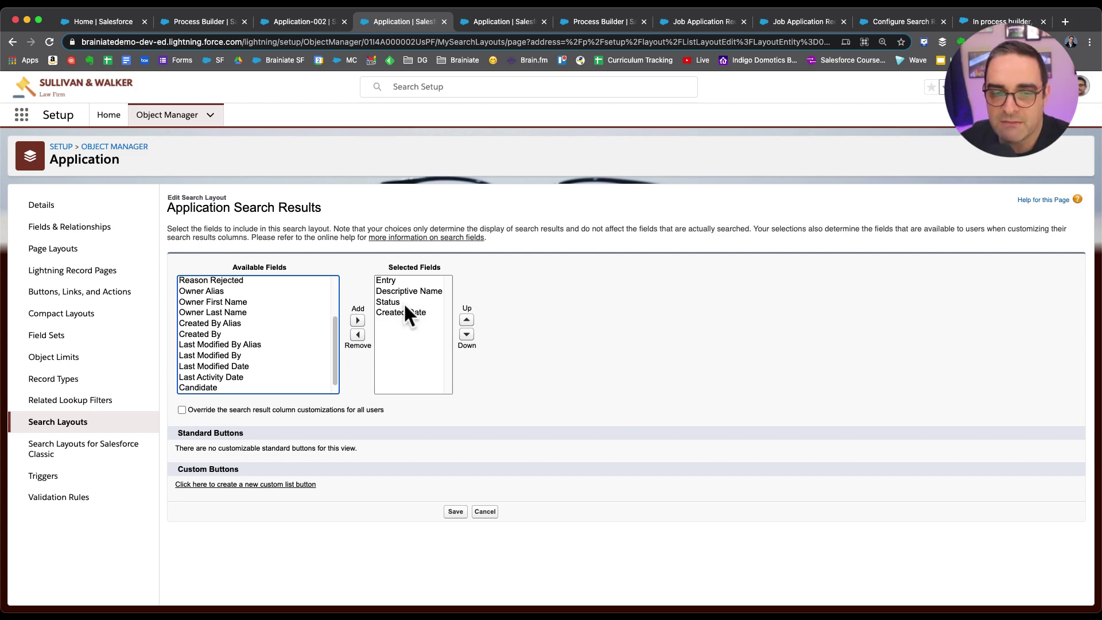
{"action": "left_click", "coordinate": [456, 512]}
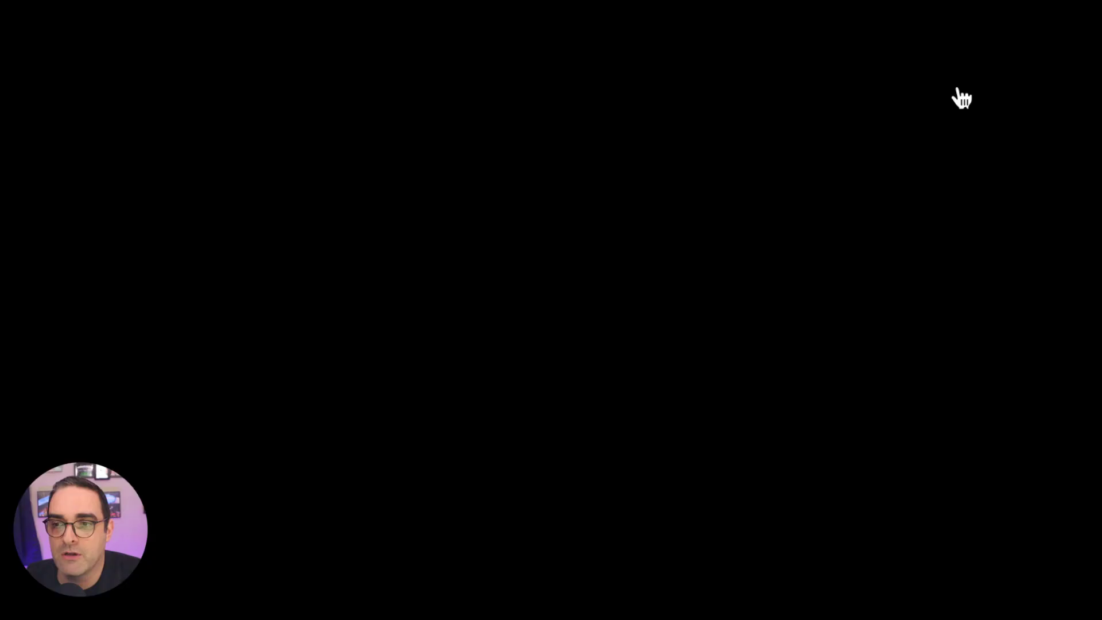
- Start a new call log from the home page and check the Related To lookup suggestions for Applications
{"action": "left_click", "coordinate": [958, 86]}
{"action": "left_click", "coordinate": [934, 143]}
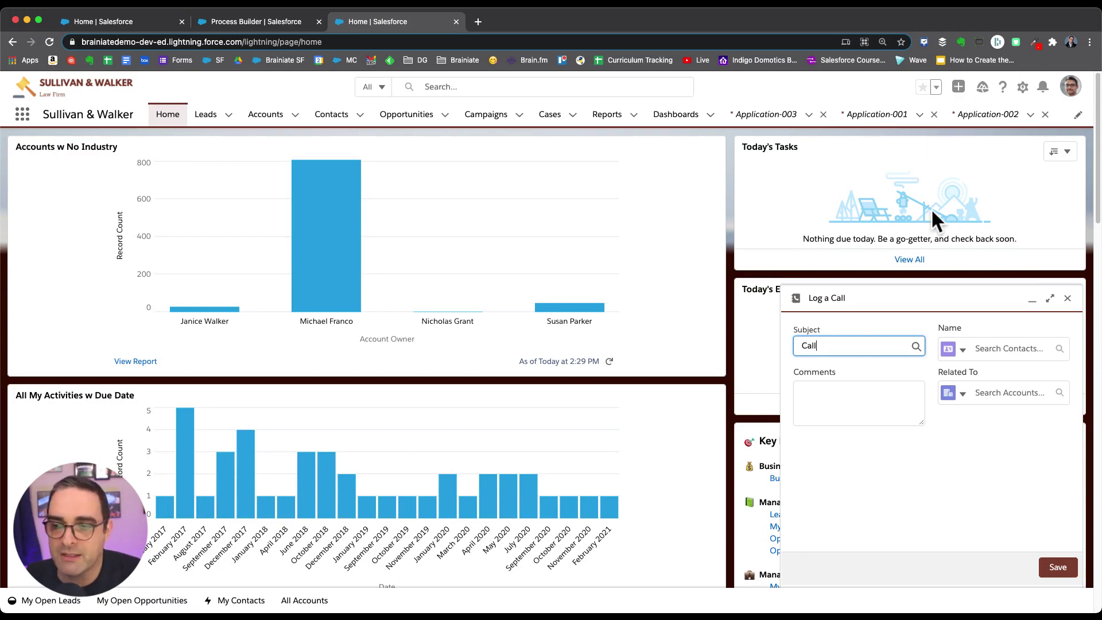
{"action": "left_click", "coordinate": [1051, 299]}
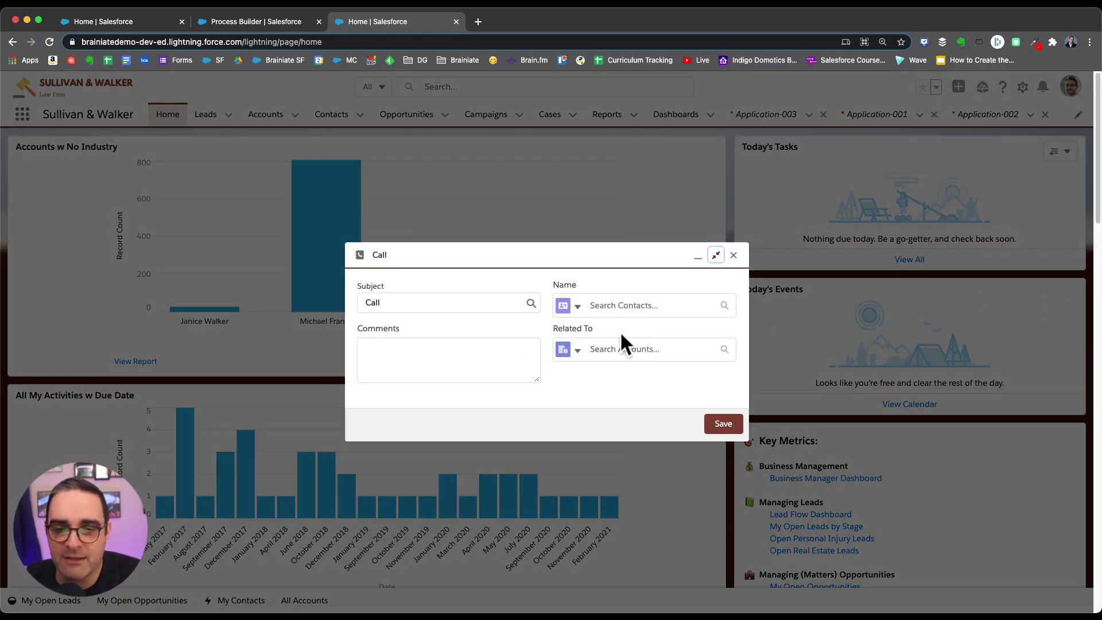
{"action": "left_click", "coordinate": [578, 352]}
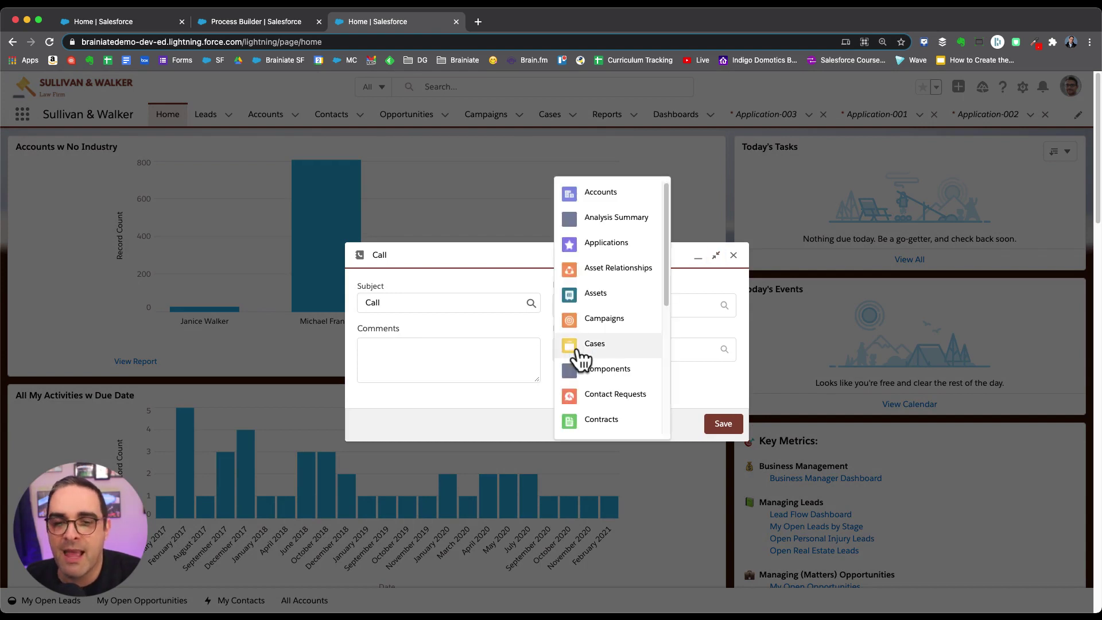
{"action": "left_click", "coordinate": [602, 247]}
{"action": "left_click", "coordinate": [659, 347]}
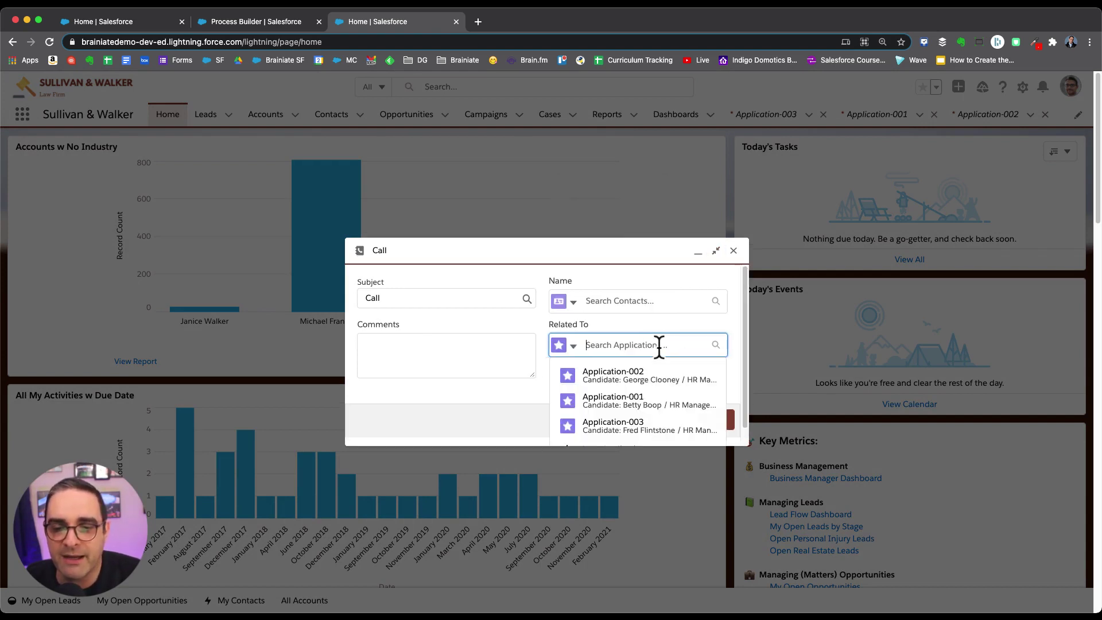